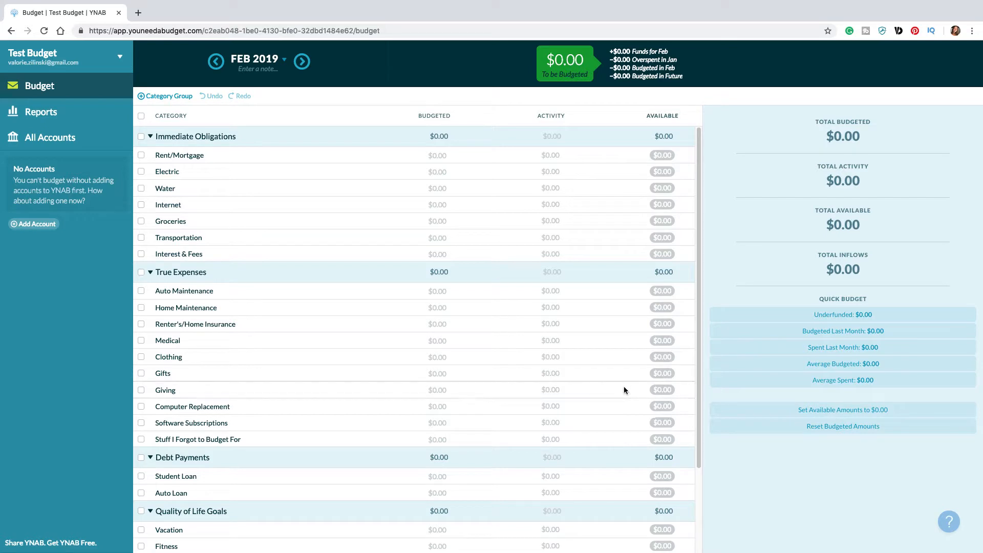
# Step: Review the default budget categories and the editing options for the Immediate Obligations group and the Rent/Mortgage category
pyautogui.click(379, 374)
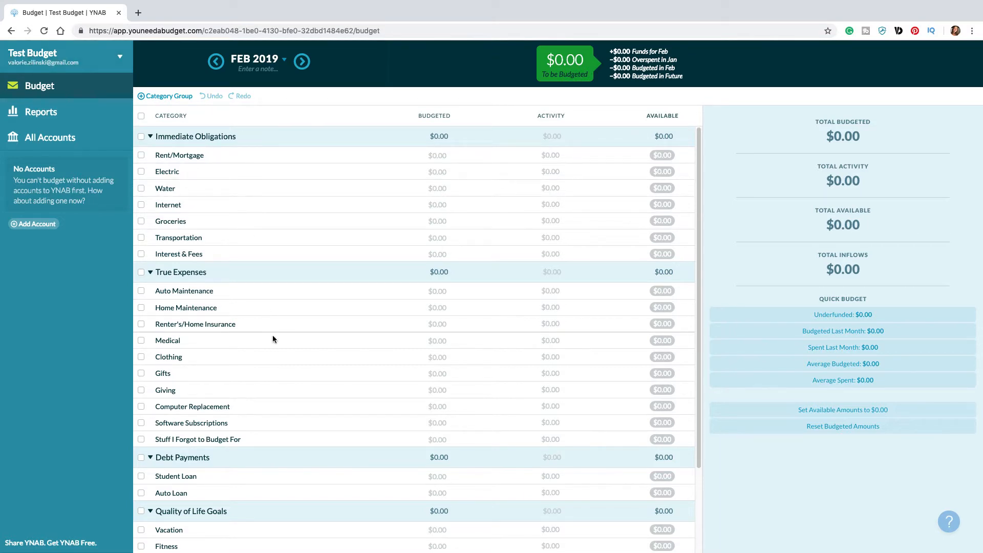
pyautogui.scroll(-2, 309, 359)
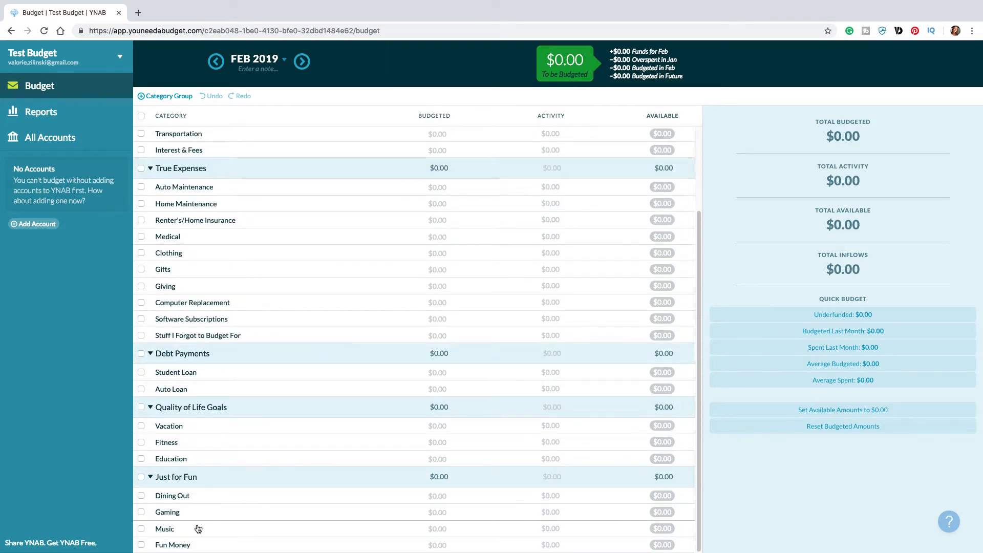
pyautogui.scroll(2, 361, 341)
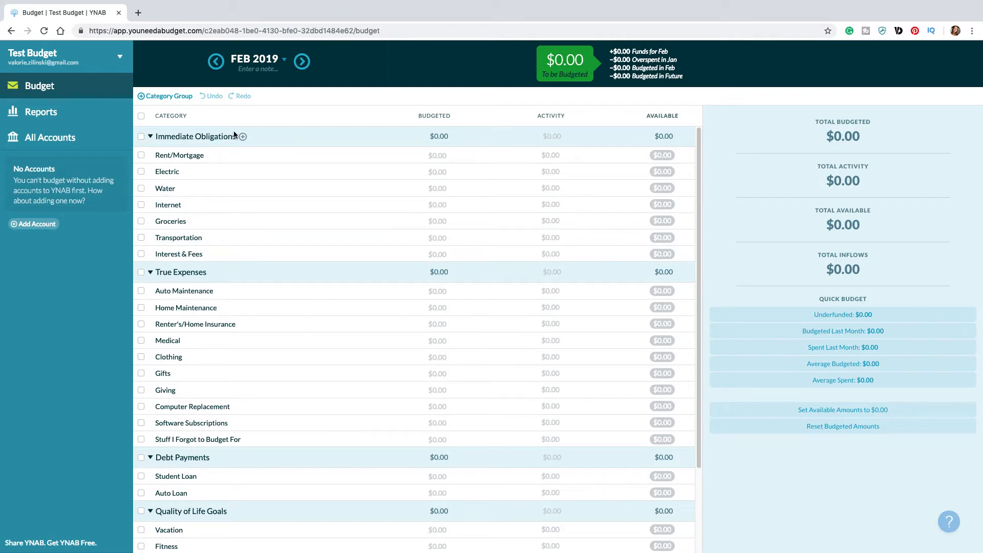
pyautogui.click(213, 137)
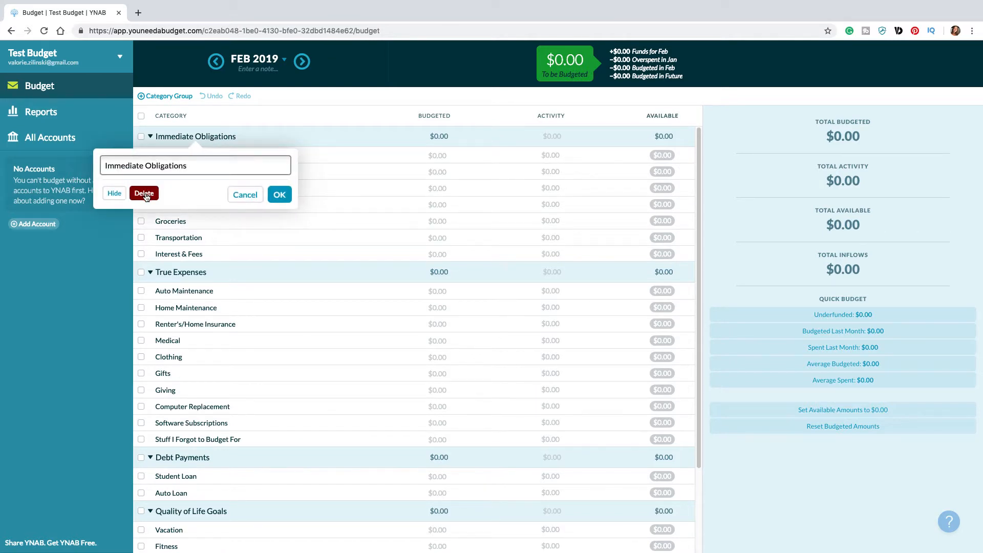
pyautogui.click(230, 195)
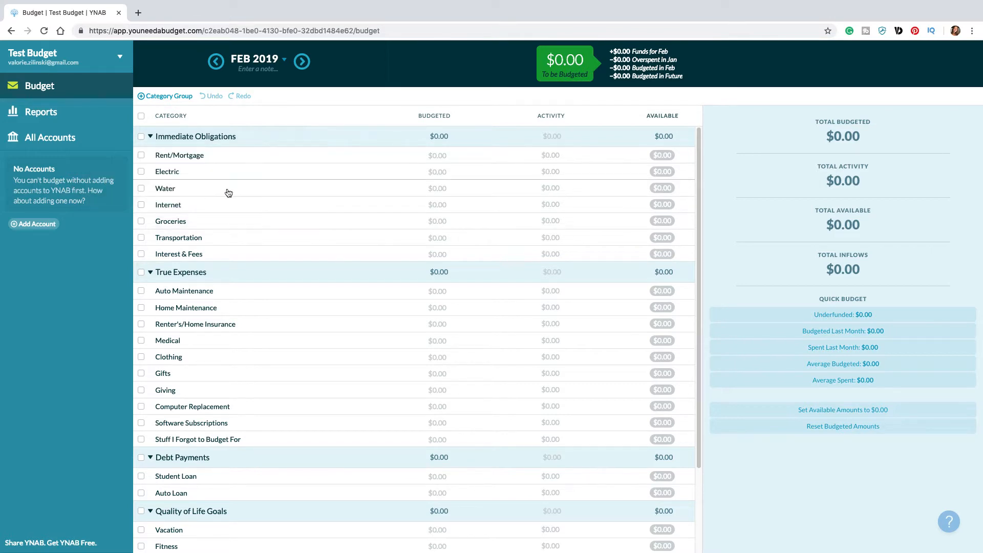
pyautogui.click(210, 160)
pyautogui.click(200, 159)
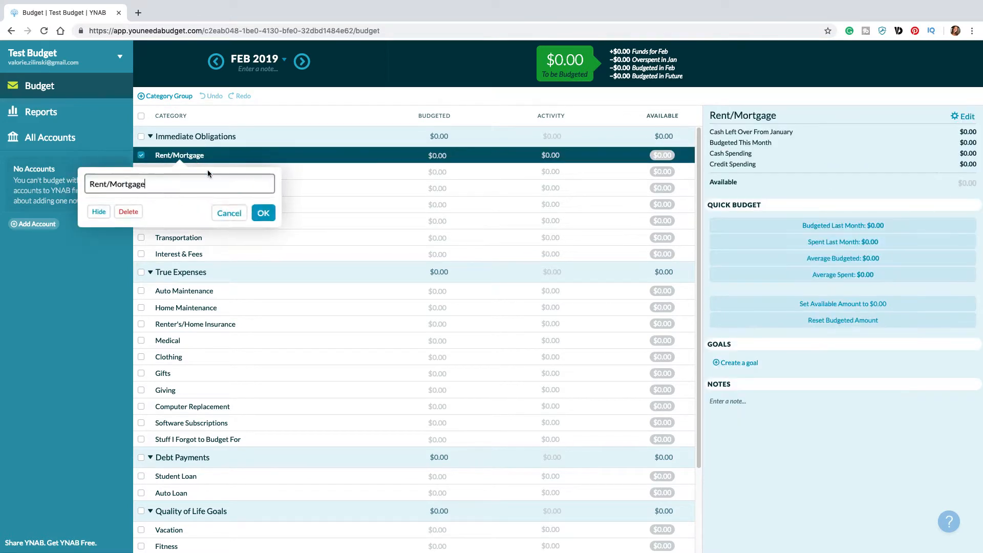
pyautogui.click(229, 212)
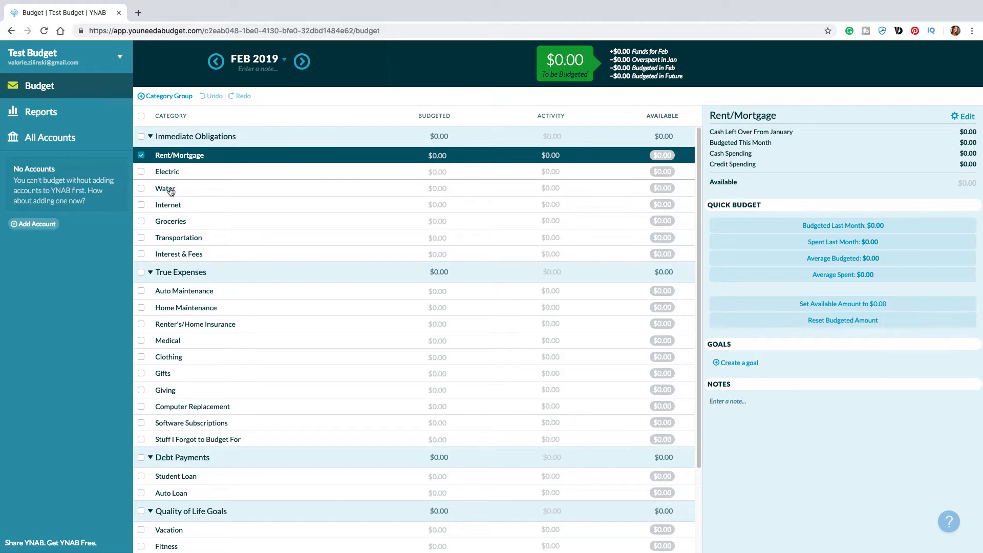
# Step: Move the Water category into True Expenses below Home Maintenance and undo that move
pyautogui.moveTo(171, 191); pyautogui.dragTo(180, 335)
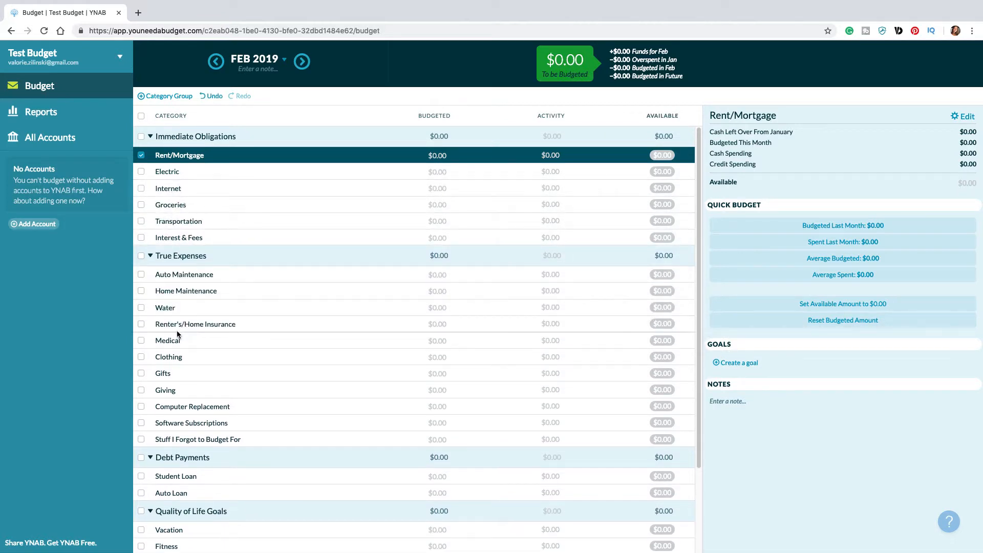
pyautogui.click(211, 97)
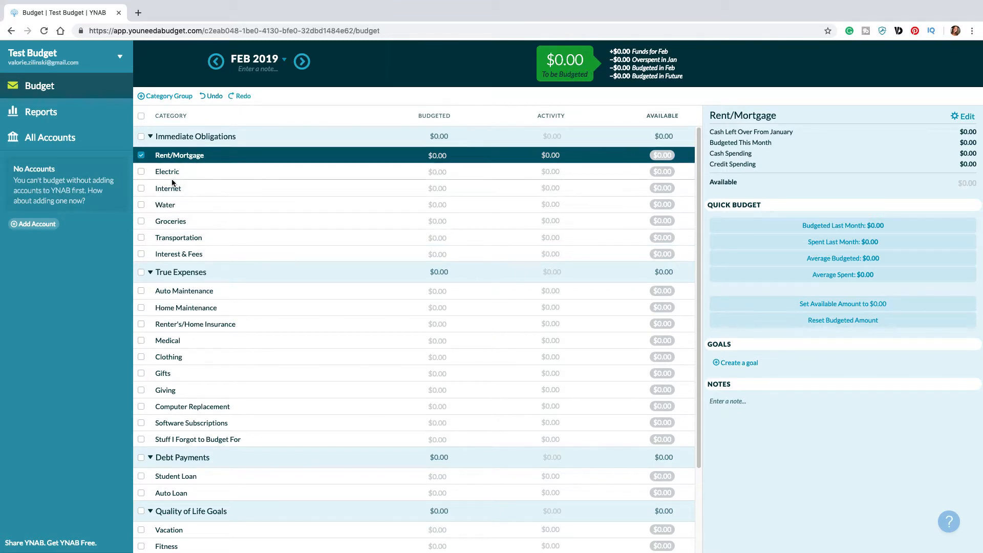
# Step: Rename the Rent/Mortgage category to Rent
pyautogui.click(189, 155)
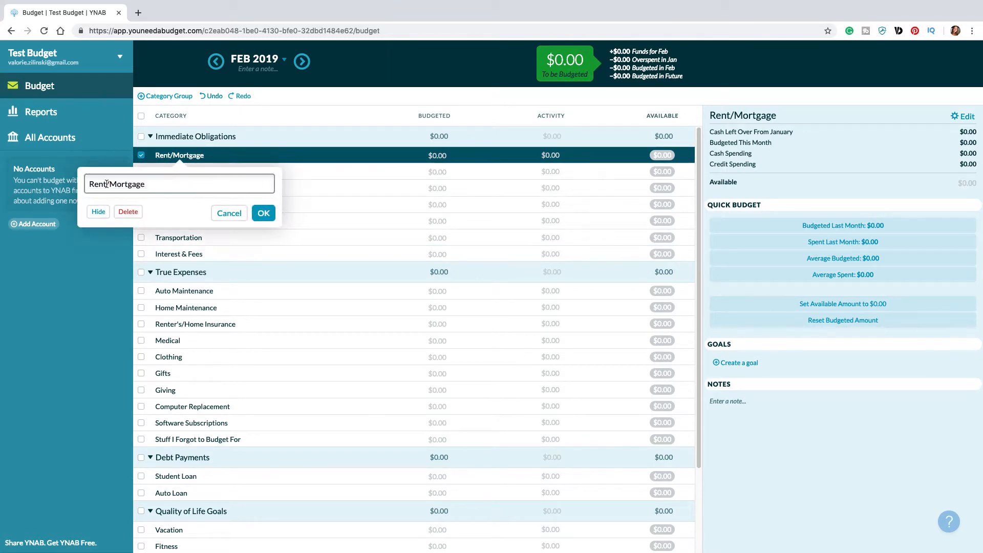
pyautogui.moveTo(107, 184); pyautogui.dragTo(186, 185)
pyautogui.press('BackSpace')
pyautogui.click(263, 214)
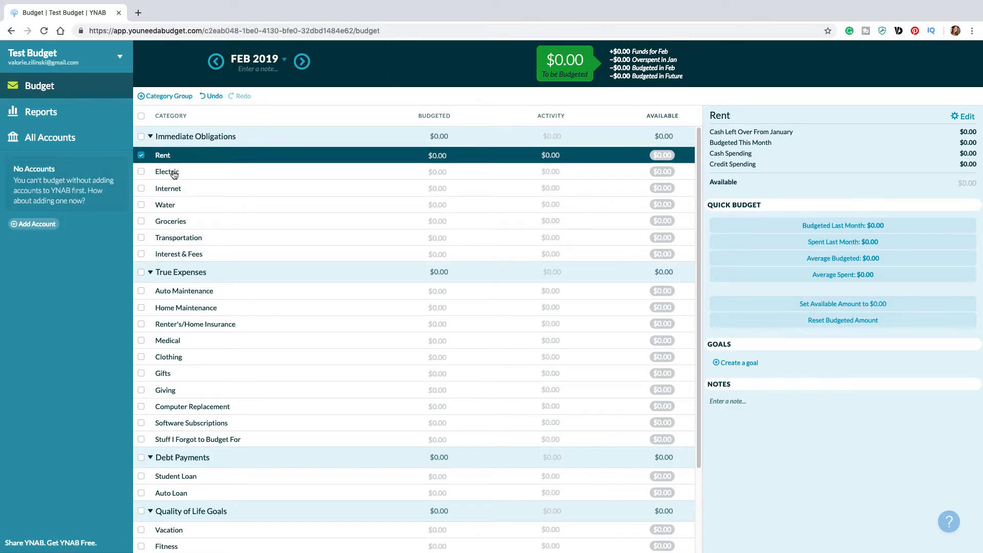
# Step: Delete the Electric and Water categories from the Immediate Obligations group
pyautogui.click(173, 175)
pyautogui.click(173, 176)
pyautogui.click(114, 226)
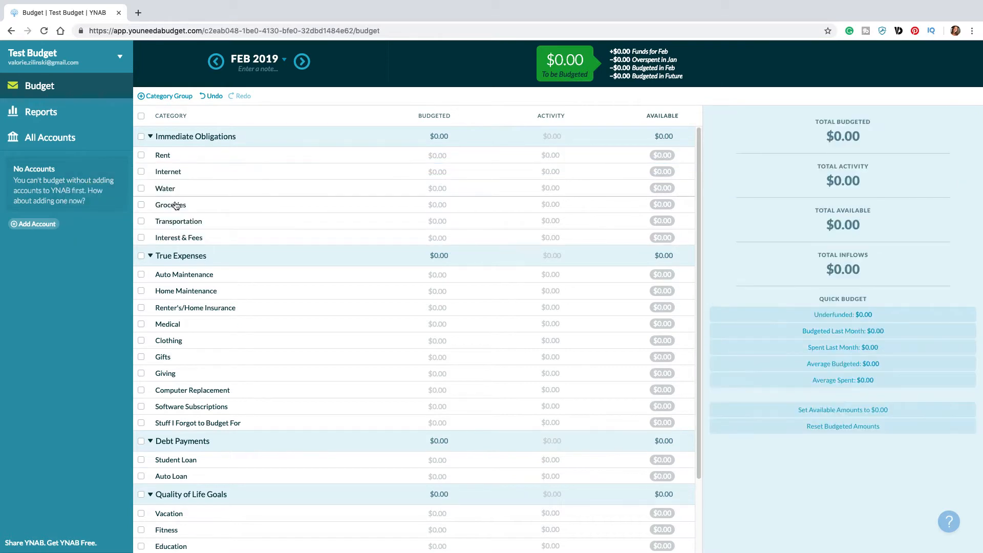
pyautogui.click(169, 175)
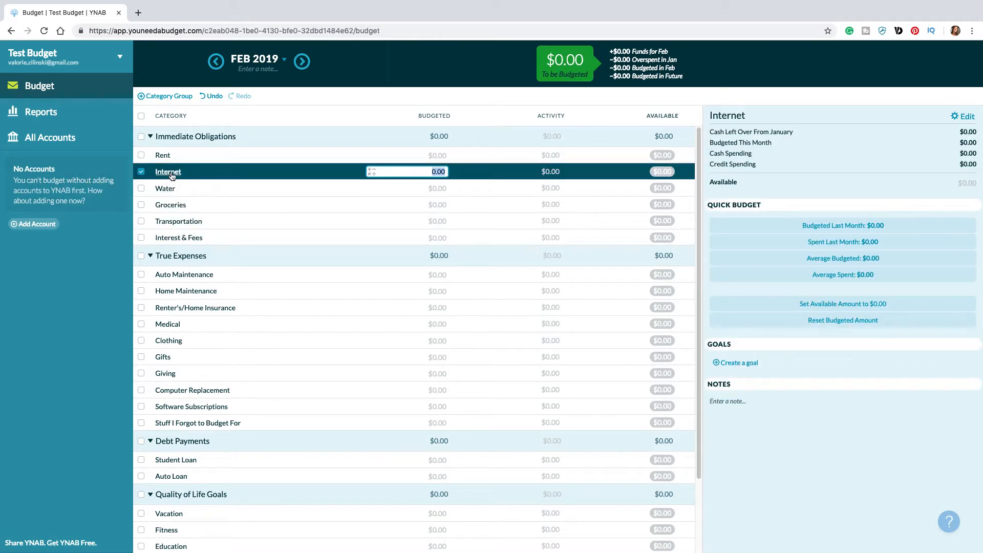
pyautogui.click(165, 188)
pyautogui.click(165, 188)
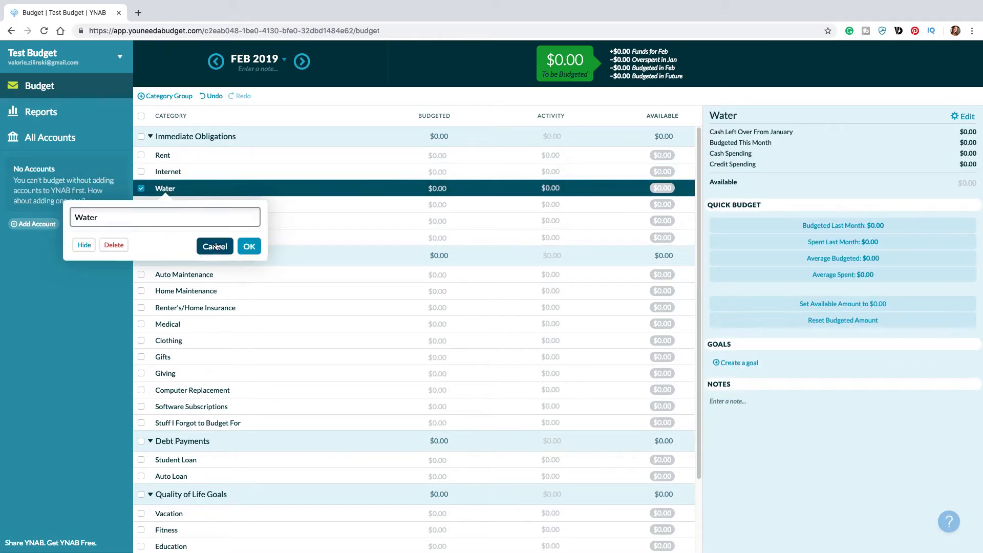
pyautogui.click(113, 244)
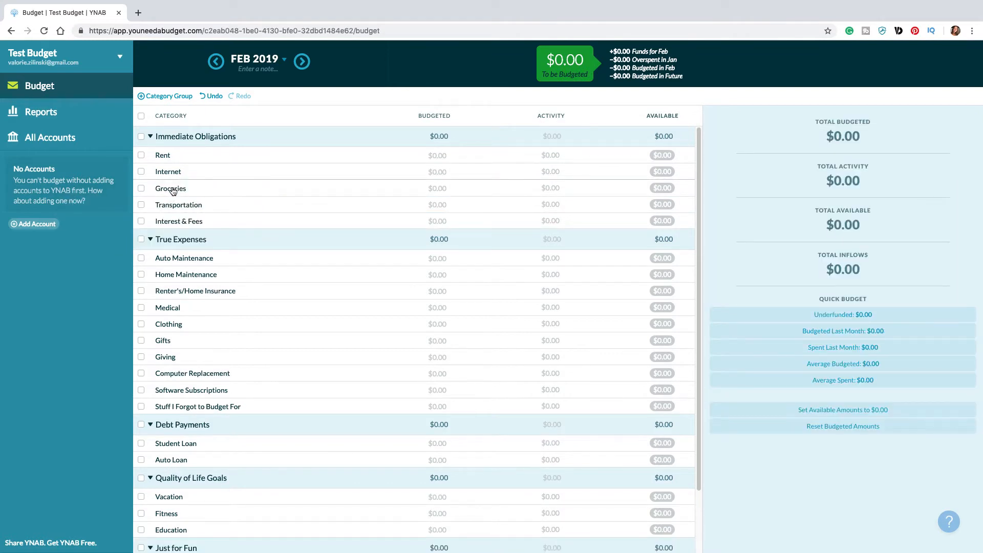
# Step: Rename the Transportation category to Car Loan and place it directly below Rent
pyautogui.click(180, 206)
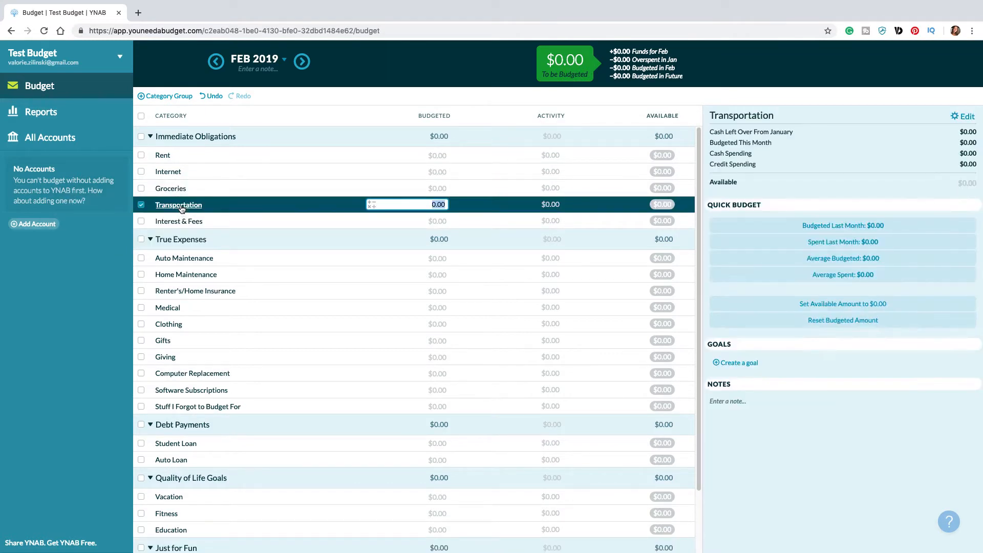
pyautogui.click(182, 207)
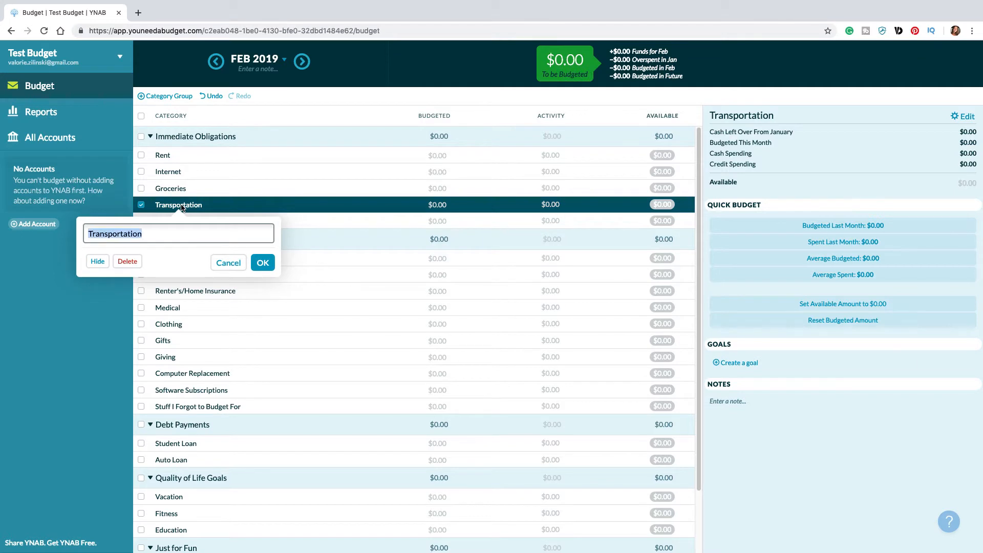
pyautogui.write('Car Loan')
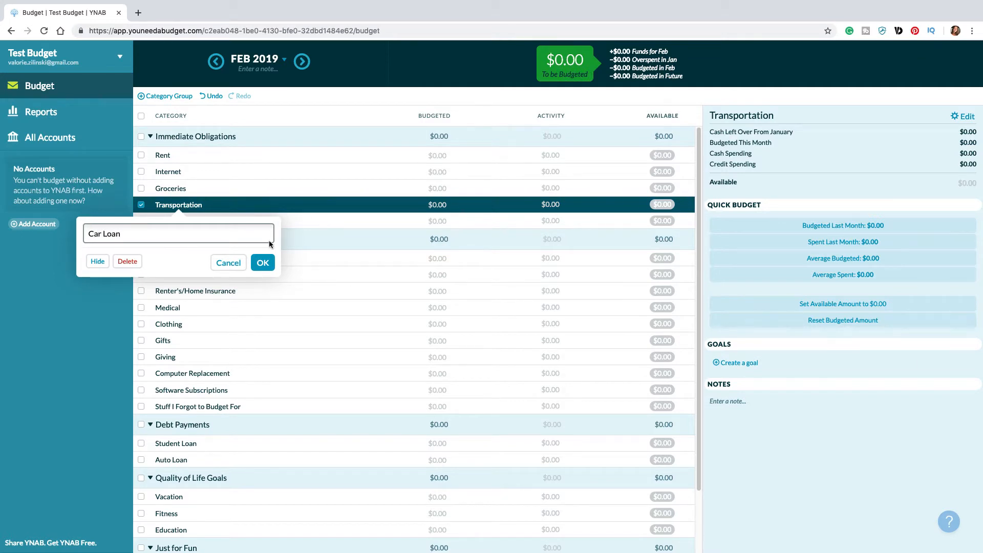
pyautogui.click(261, 262)
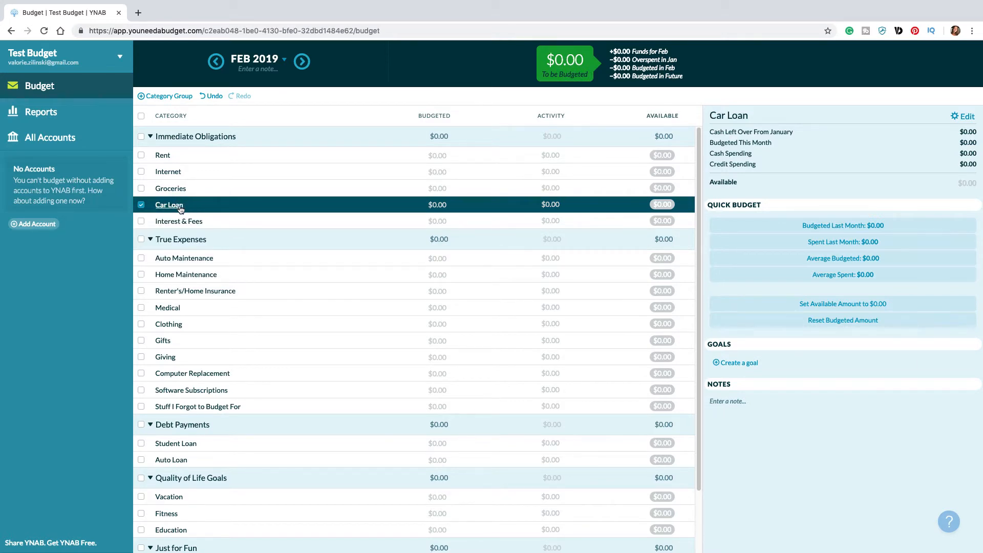
pyautogui.moveTo(182, 209); pyautogui.dragTo(186, 171)
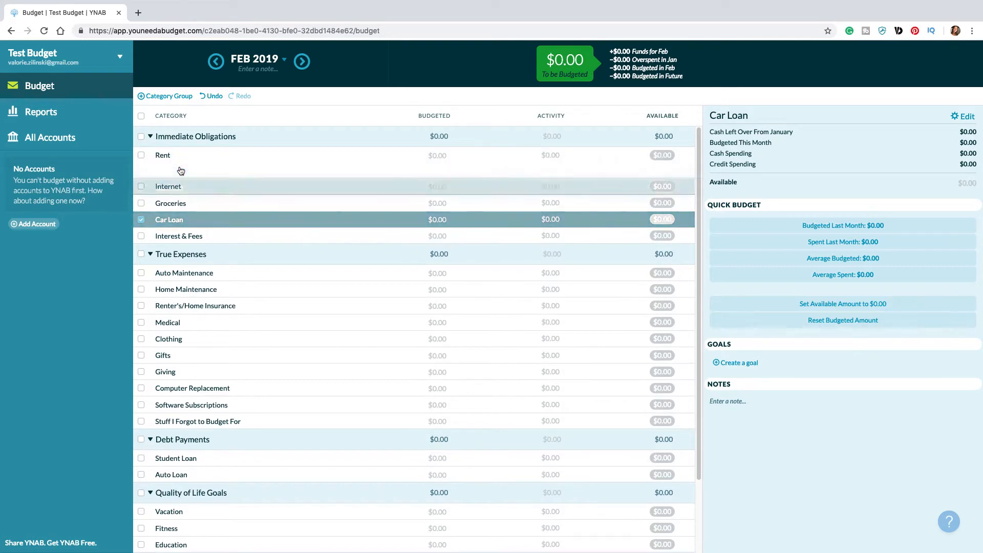
# Step: Rename the Interest & Fees category to Credit Card Interest & Fees
pyautogui.click(193, 222)
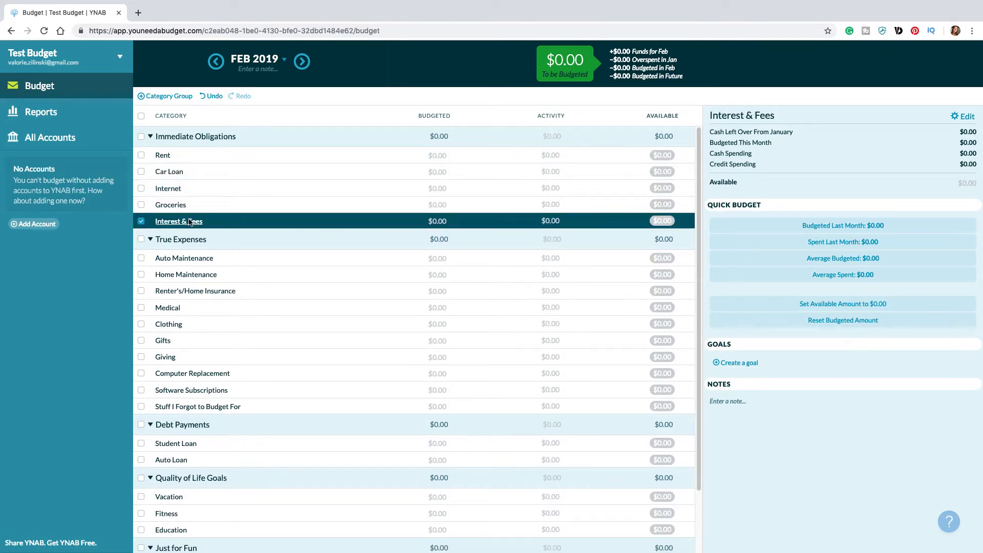
pyautogui.click(191, 221)
pyautogui.write('Credit CArd')
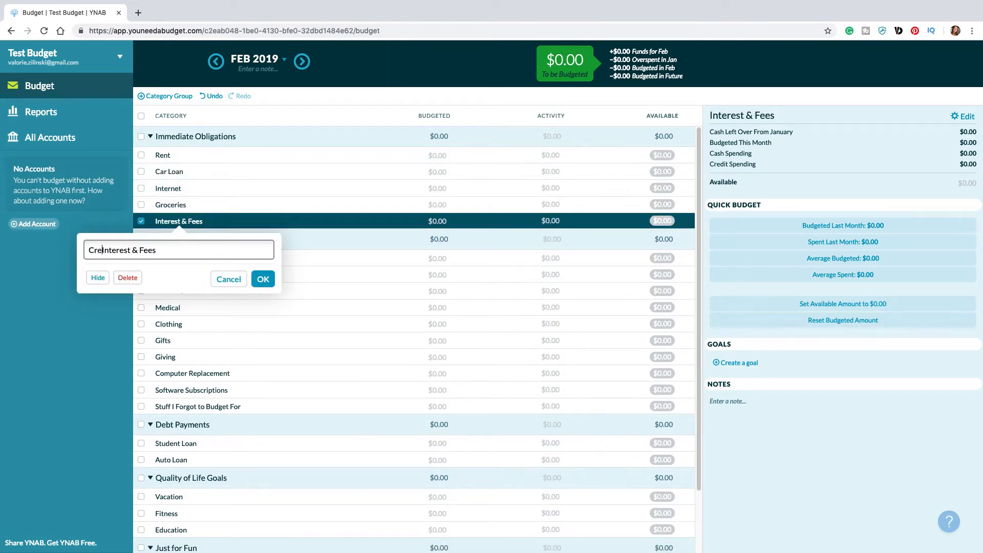
pyautogui.press('BackSpace')
pyautogui.press('BackSpace')
pyautogui.press('BackSpace')
pyautogui.write('ard')
pyautogui.click(259, 279)
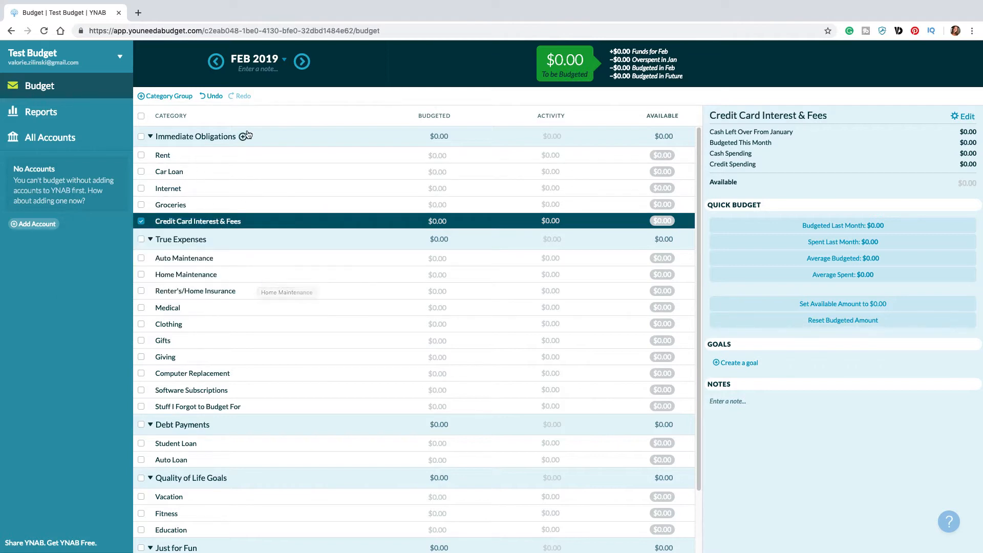
# Step: Add a Cell Phones category to Immediate Obligations and place it between Internet and Groceries
pyautogui.click(243, 136)
pyautogui.write('Cell Phones')
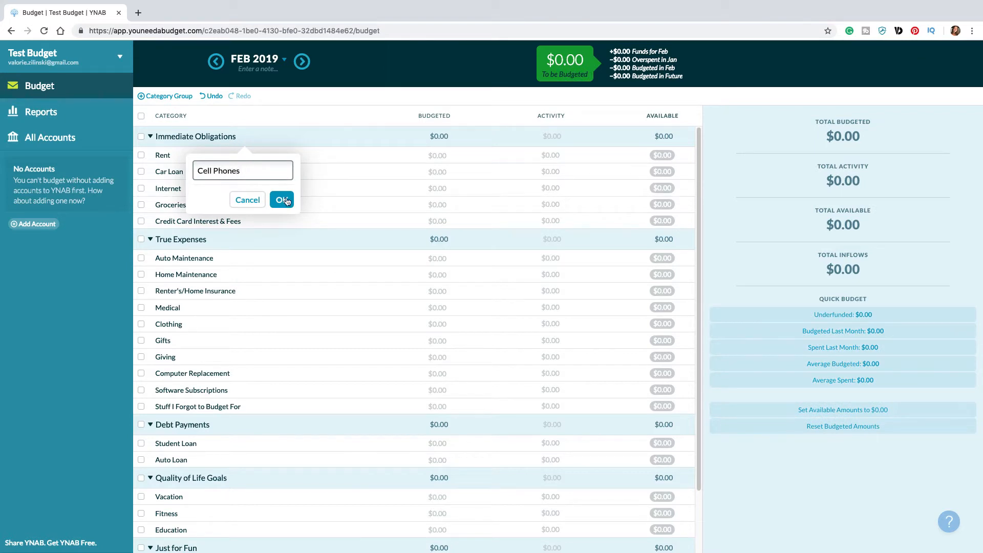
pyautogui.click(282, 199)
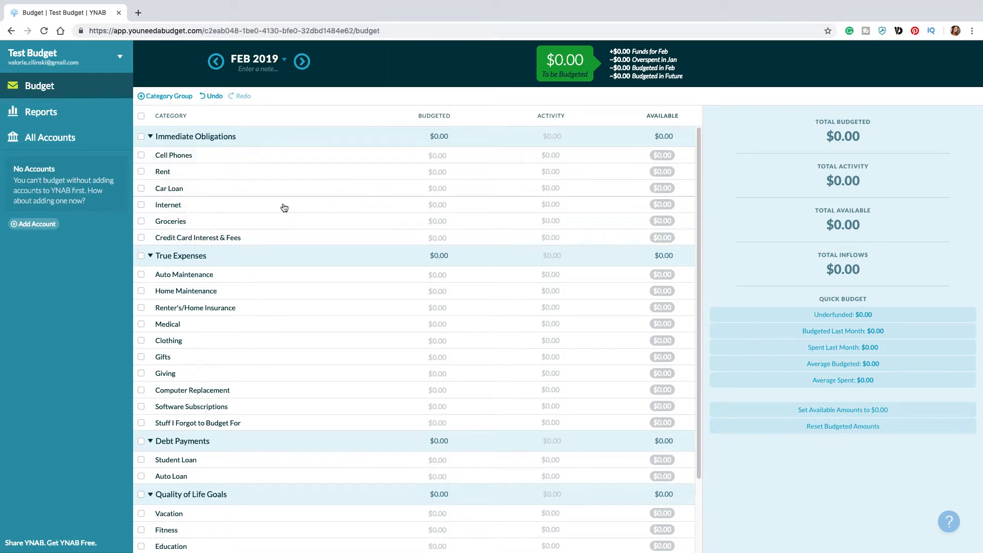
pyautogui.moveTo(198, 158); pyautogui.dragTo(203, 226)
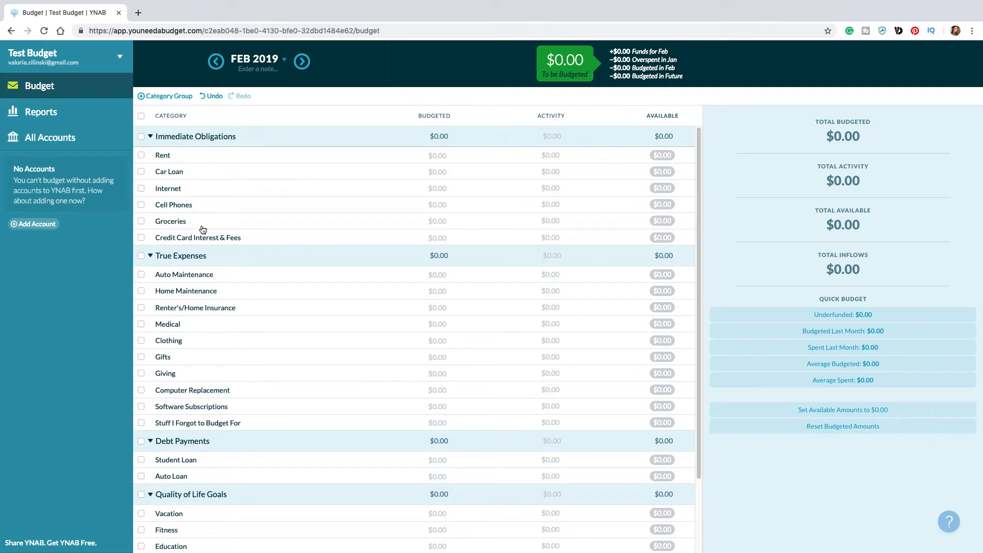
# Step: Add an Auto Insurance category to Immediate Obligations and place it directly below Car Loan
pyautogui.click(242, 137)
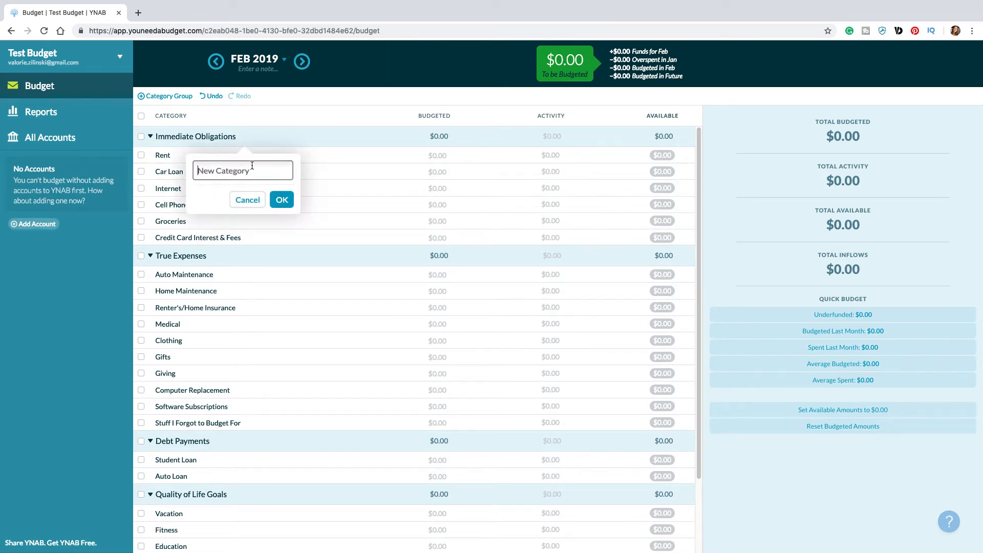
pyautogui.write('Auto Insurance')
pyautogui.click(281, 199)
pyautogui.moveTo(204, 160); pyautogui.dragTo(202, 202)
# Step: Add a Life Insurance category to Immediate Obligations and place it directly below Auto Insurance
pyautogui.click(244, 137)
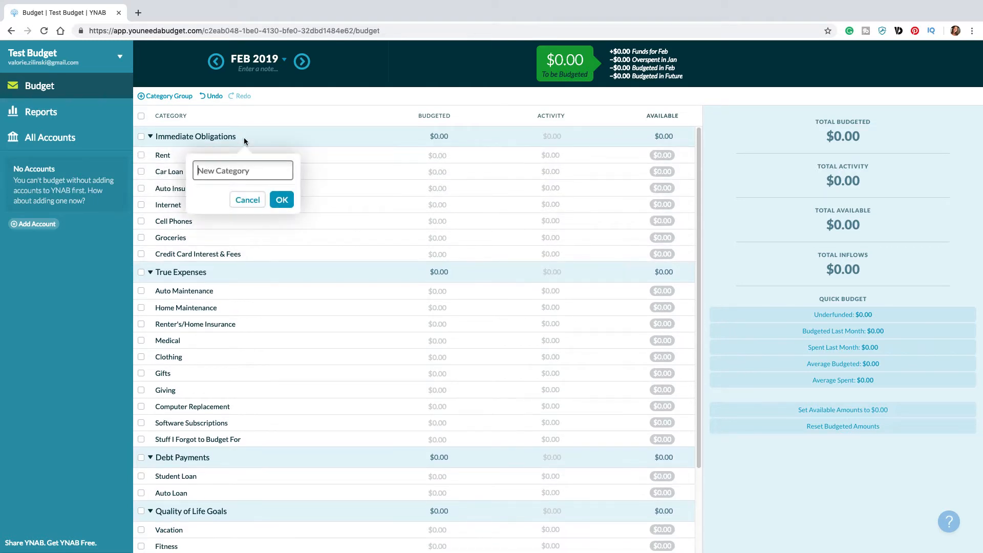
pyautogui.write('Life Insurance')
pyautogui.click(282, 200)
pyautogui.moveTo(177, 155); pyautogui.dragTo(183, 222)
# Step: Add a Pet Insurance category to Immediate Obligations and place it directly below Life Insurance
pyautogui.click(244, 137)
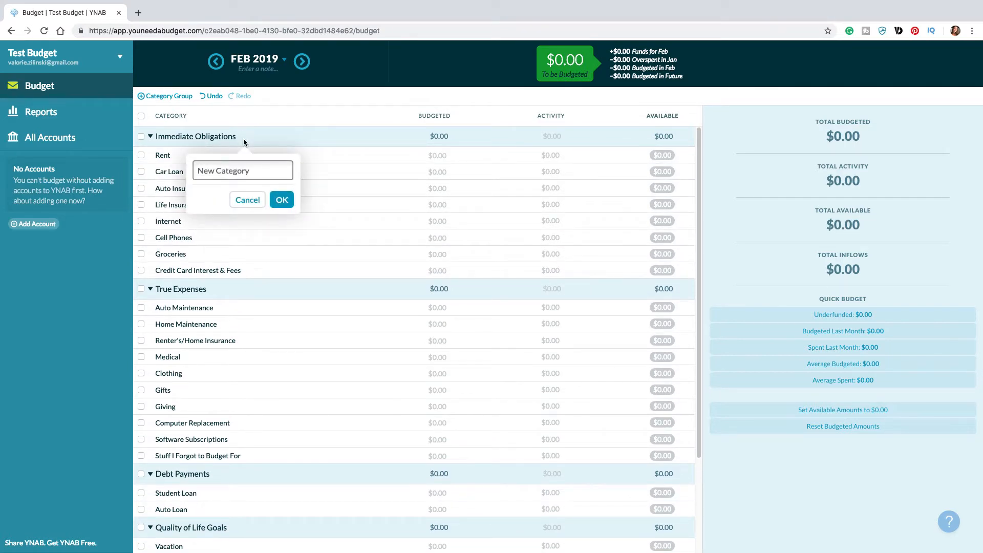
pyautogui.write('Pet Insurance')
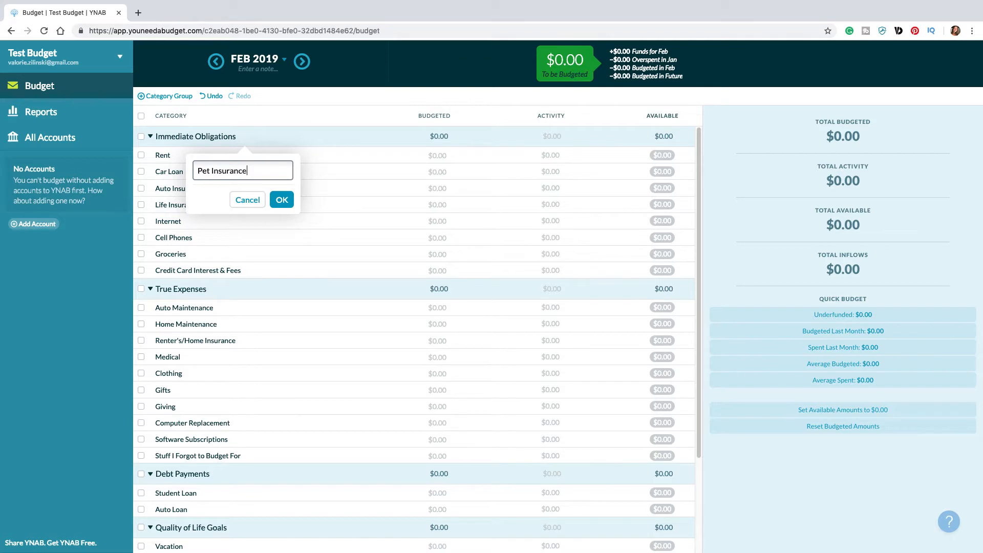
pyautogui.click(282, 200)
pyautogui.moveTo(177, 155); pyautogui.dragTo(199, 240)
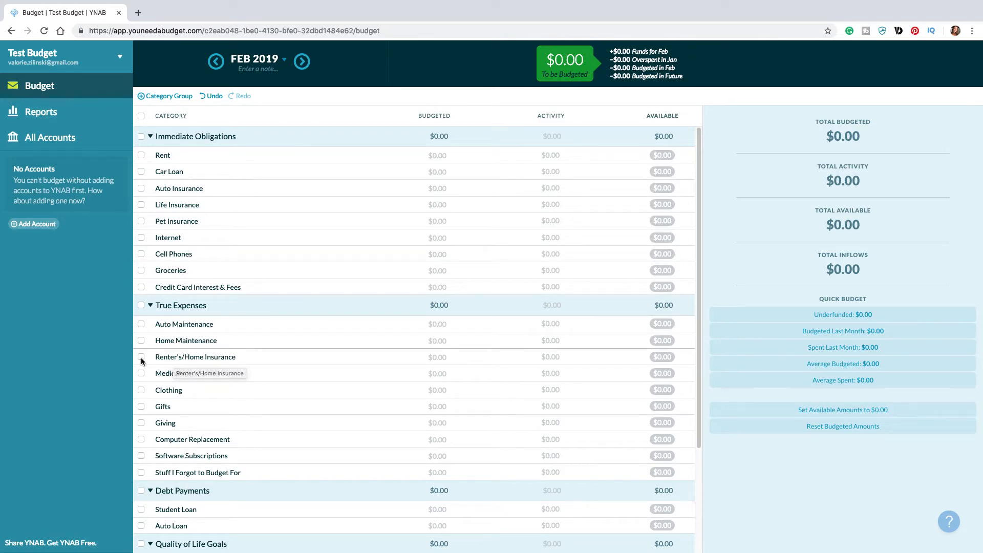
# Step: Delete the Renter's/Home Insurance and Medical categories from the True Expenses group
pyautogui.click(166, 360)
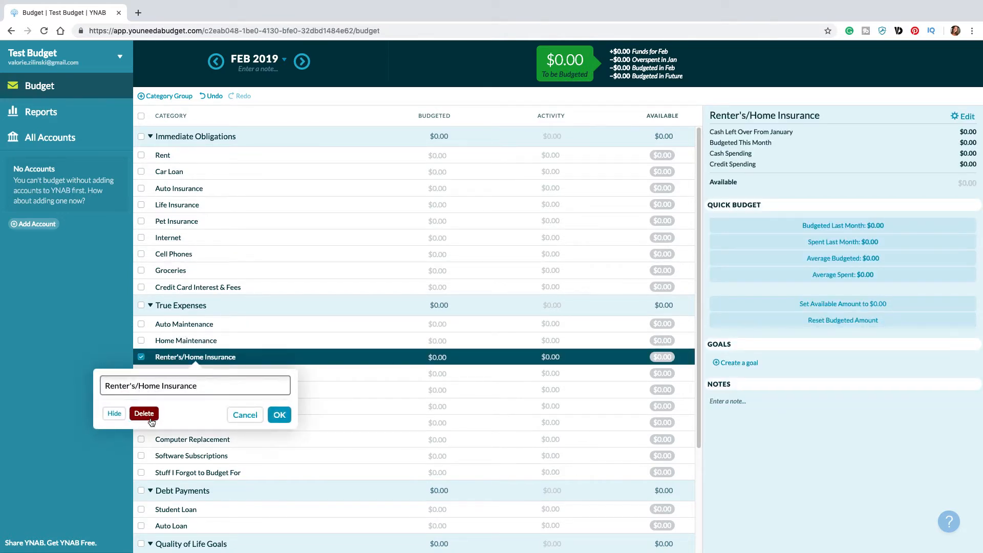
pyautogui.click(143, 412)
pyautogui.click(170, 360)
pyautogui.click(170, 358)
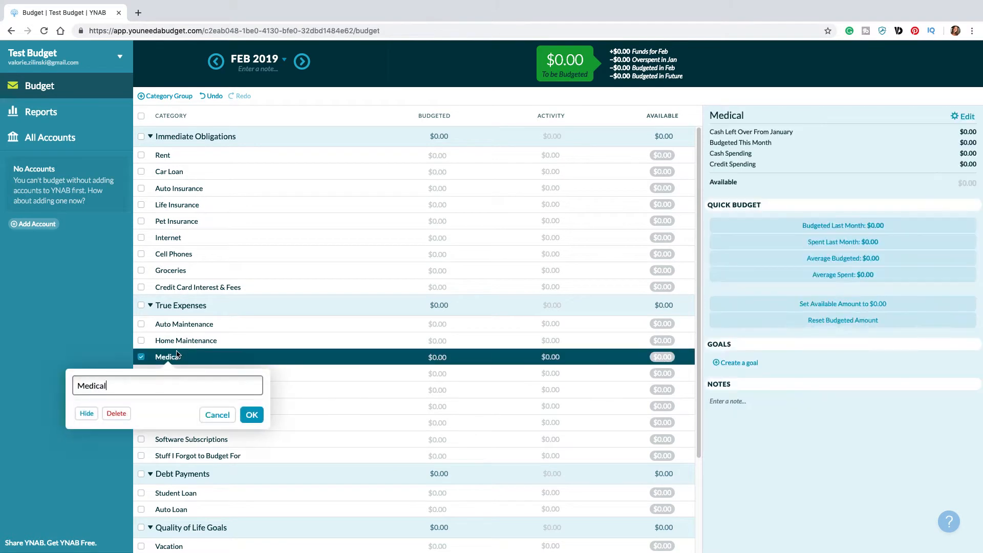
pyautogui.click(121, 417)
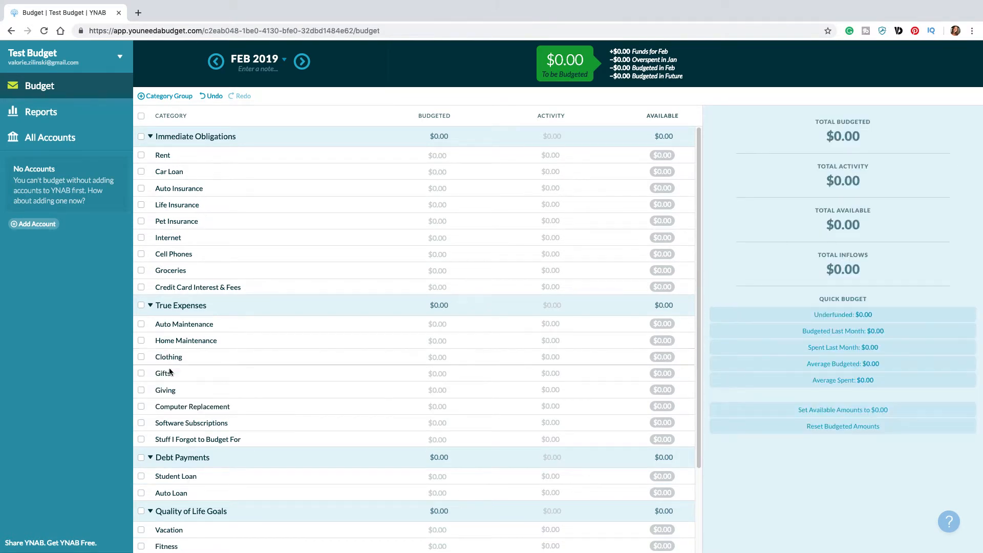
# Step: Rename the Software Subscriptions category in True Expenses to Subscriptions
pyautogui.click(183, 409)
pyautogui.click(195, 425)
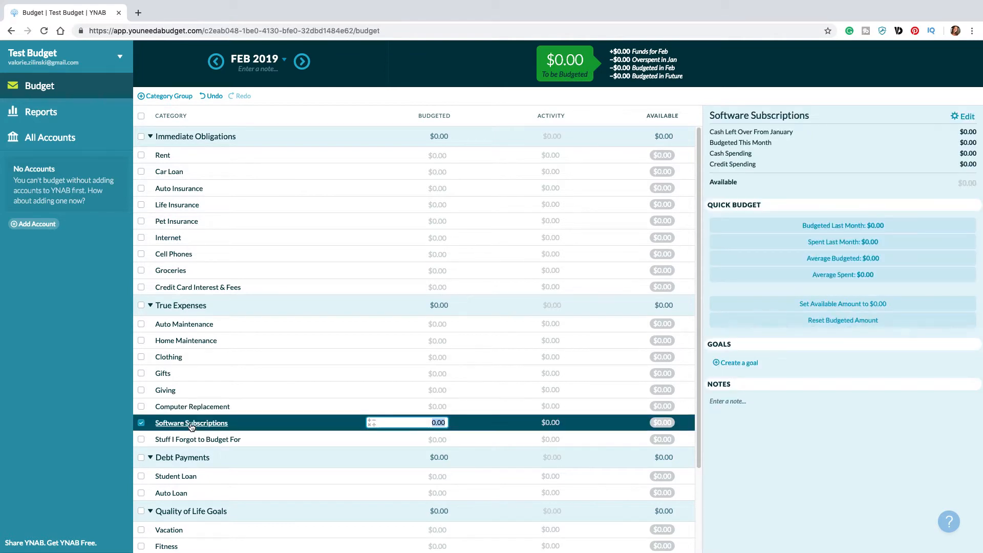
pyautogui.click(197, 424)
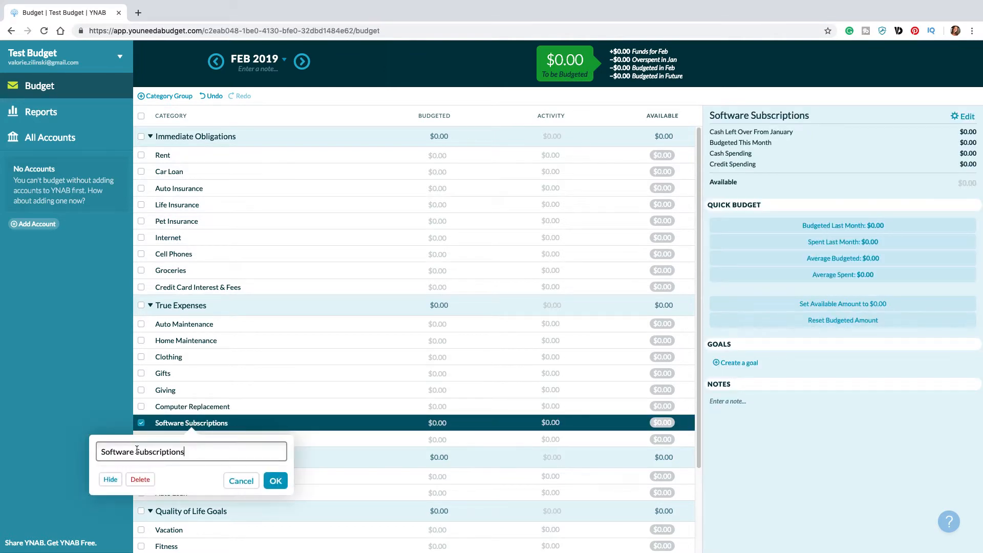
pyautogui.moveTo(137, 455); pyautogui.dragTo(100, 454)
pyautogui.press('BackSpace')
pyautogui.write('S')
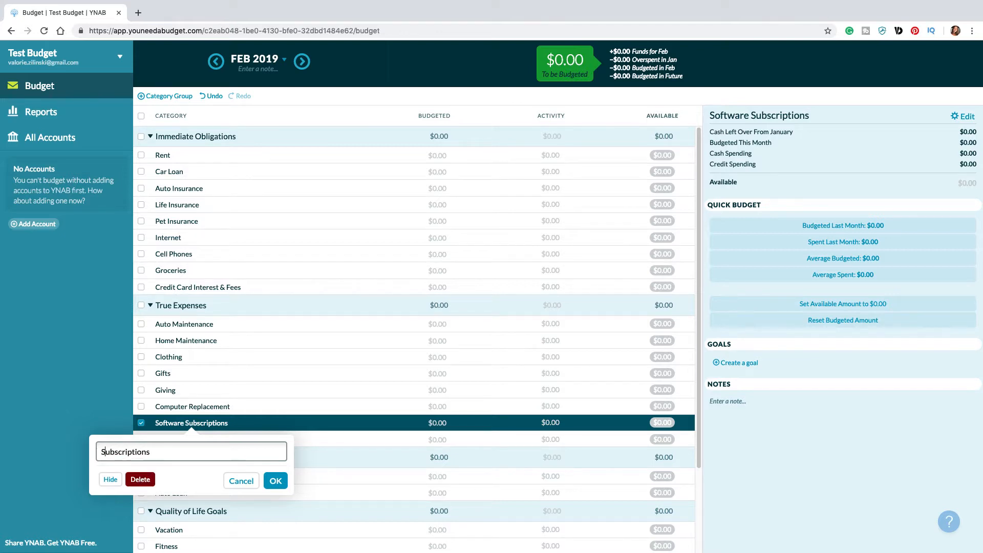
pyautogui.click(276, 480)
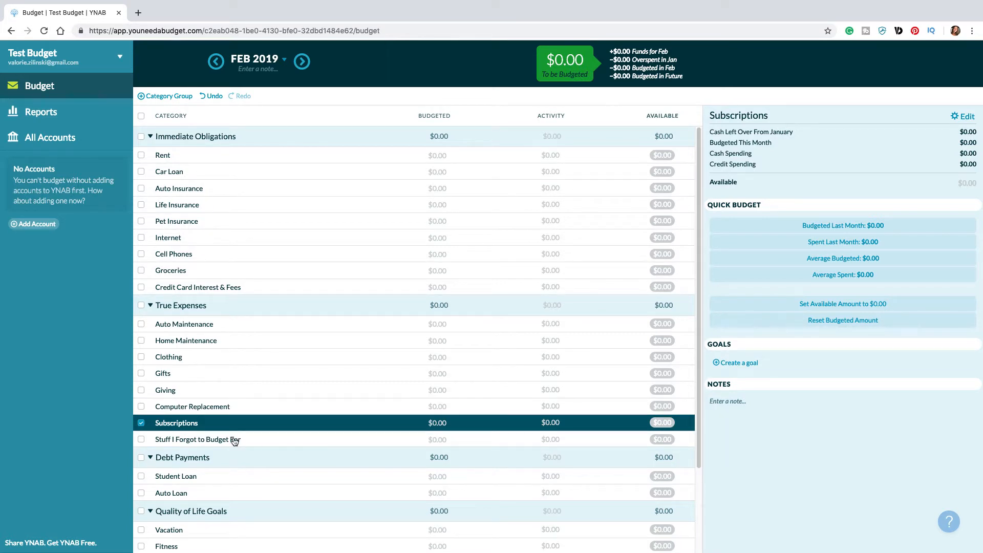
# Step: Rename the Stuff I Forgot to Budget For category to Unexpected Expenses
pyautogui.click(196, 444)
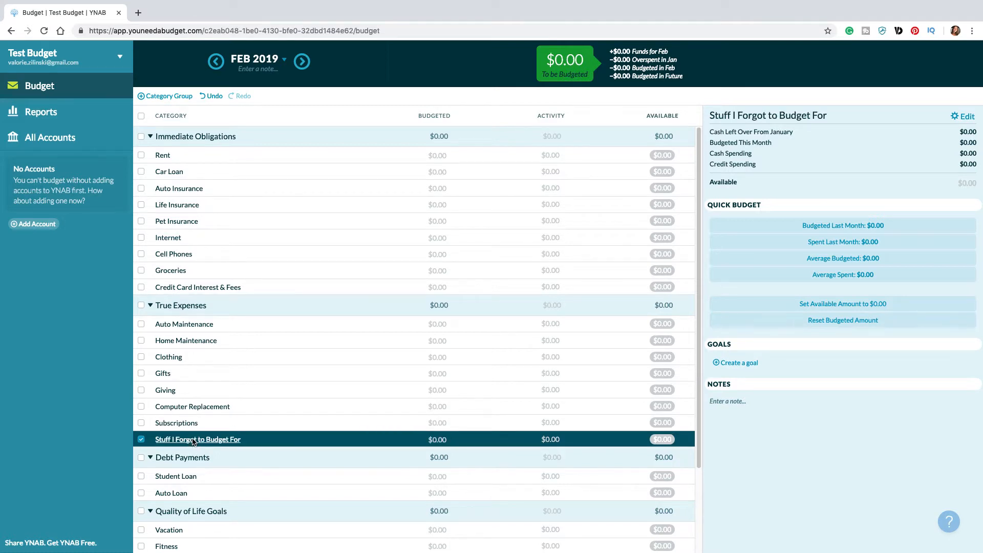
pyautogui.click(196, 443)
pyautogui.moveTo(215, 463); pyautogui.dragTo(57, 446)
pyautogui.press('super+a')
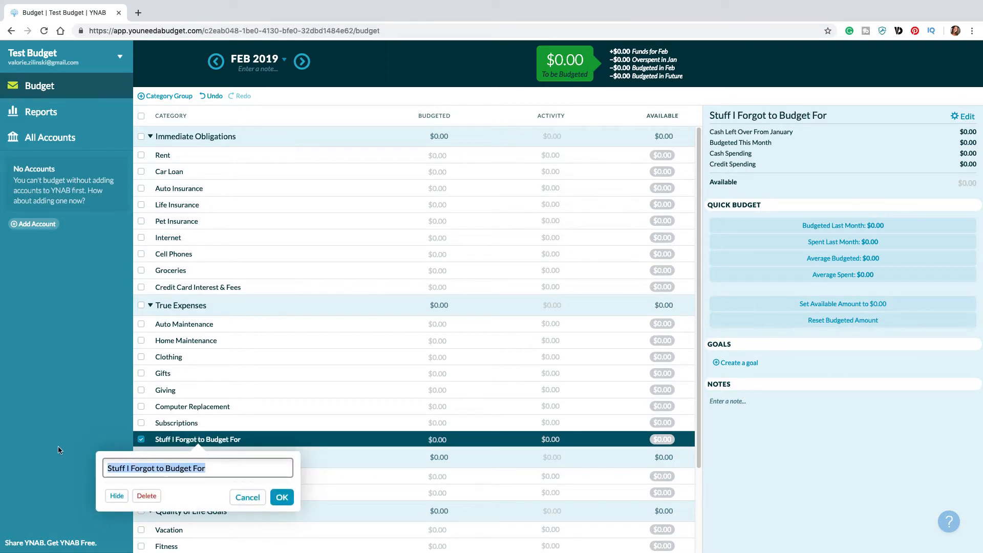
pyautogui.write('Unexpected')
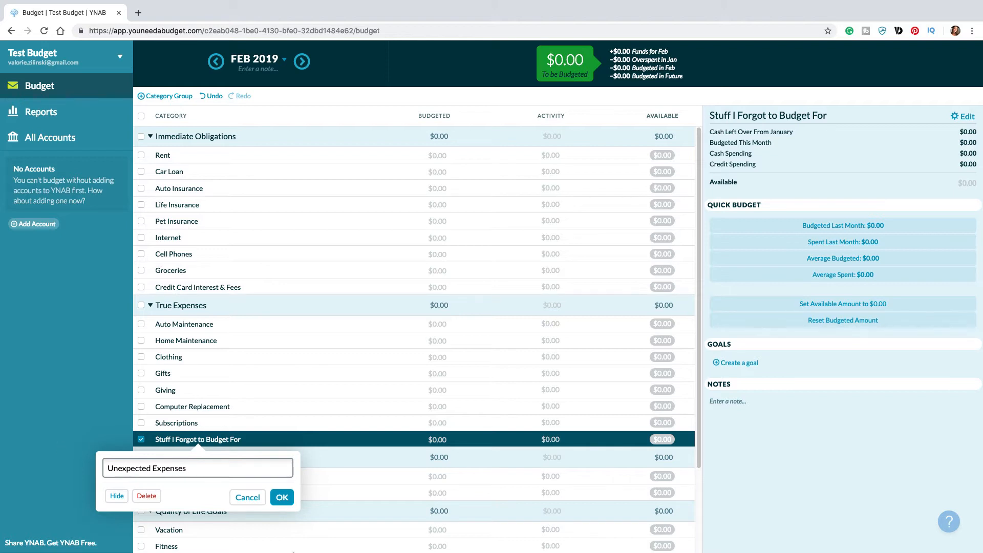
pyautogui.write(' Expenses')
pyautogui.click(287, 498)
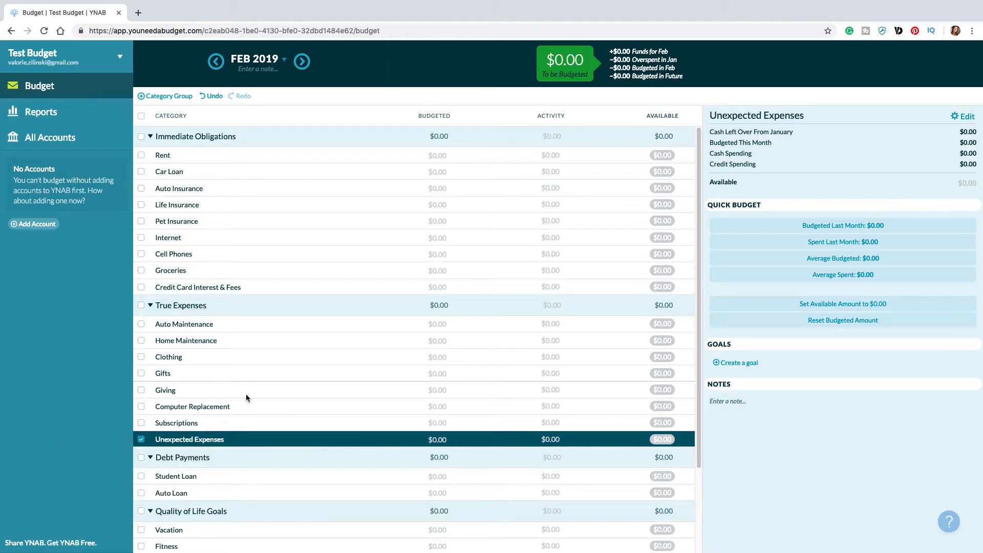
# Step: Add an OPD category to the Debt Payments group and delete the Auto Loan category
pyautogui.scroll(-1, 248, 397)
pyautogui.scroll(-1, 248, 397)
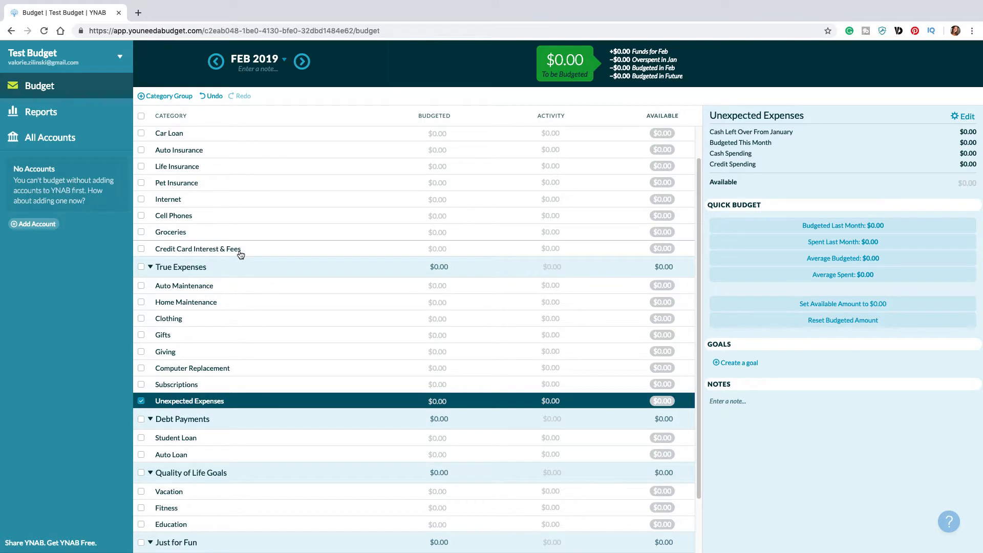
pyautogui.scroll(-2, 260, 345)
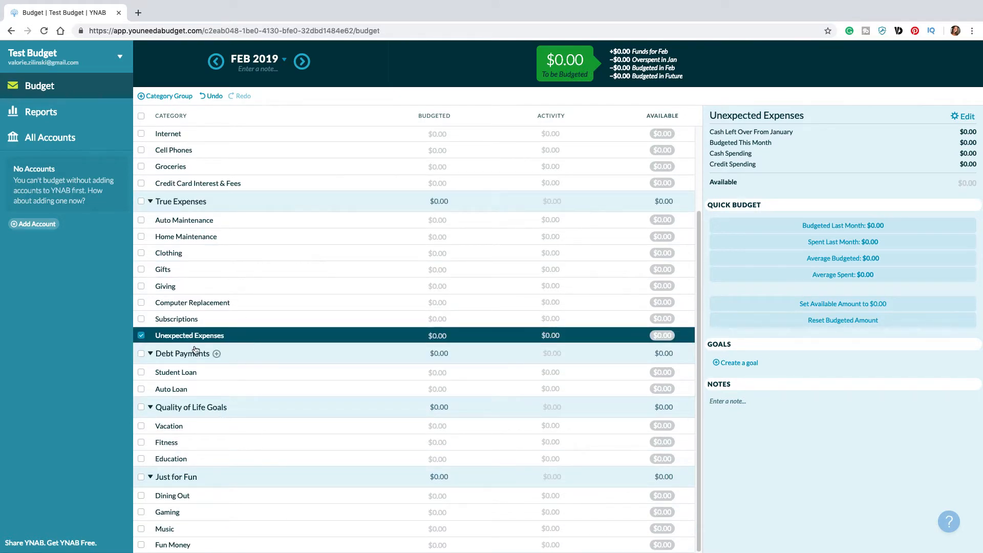
pyautogui.click(216, 353)
pyautogui.write('OPD')
pyautogui.click(254, 430)
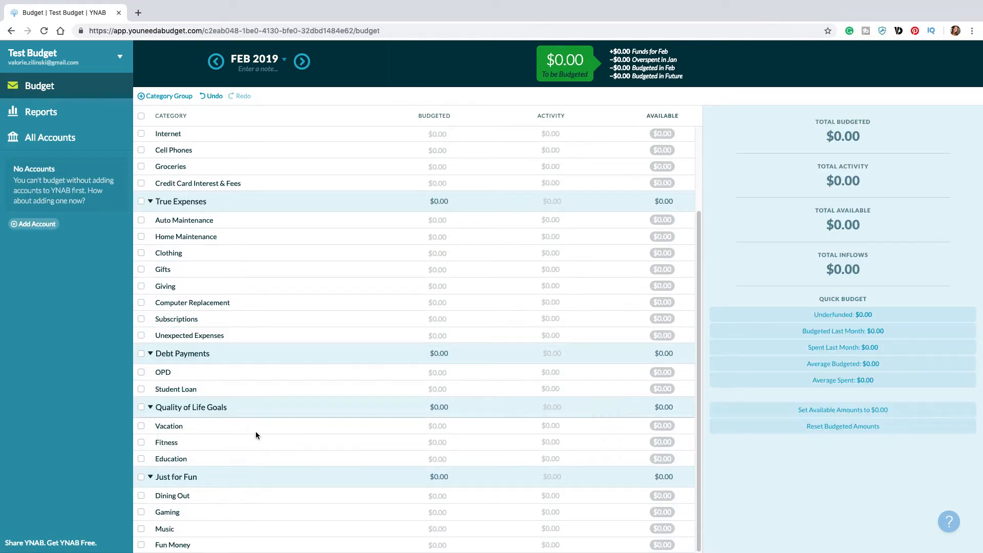
# Step: Delete the Student Loan category from the Debt Payments group
pyautogui.click(180, 390)
pyautogui.click(178, 389)
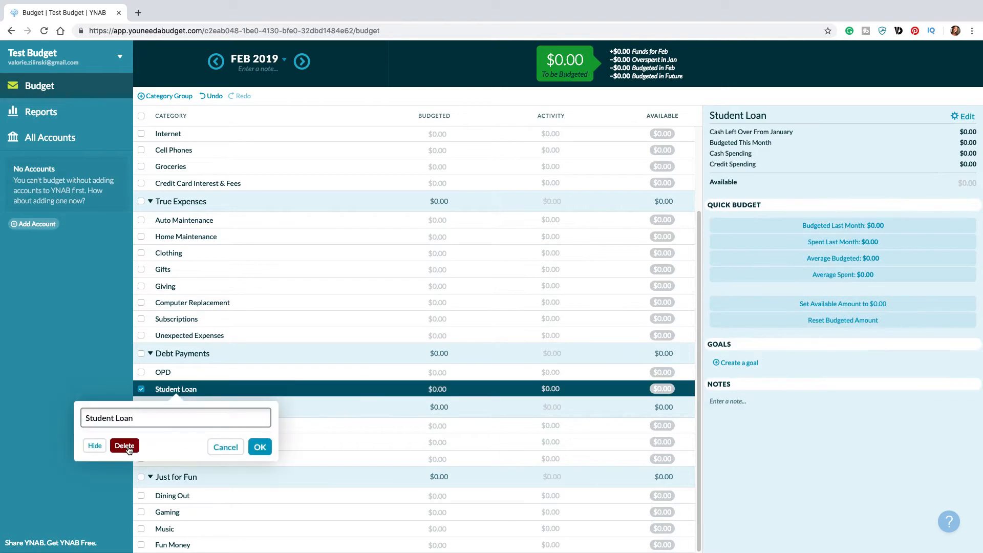
pyautogui.click(123, 446)
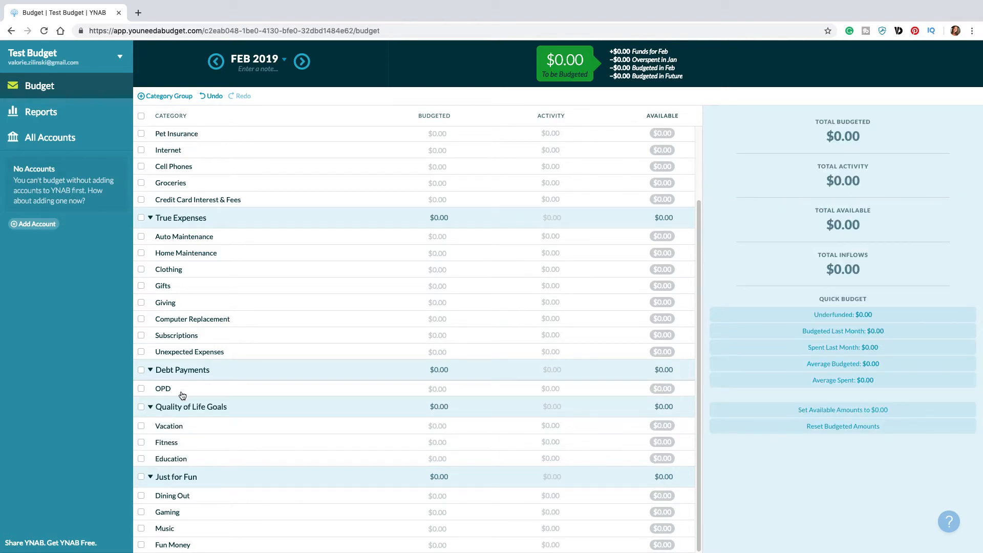
pyautogui.click(177, 428)
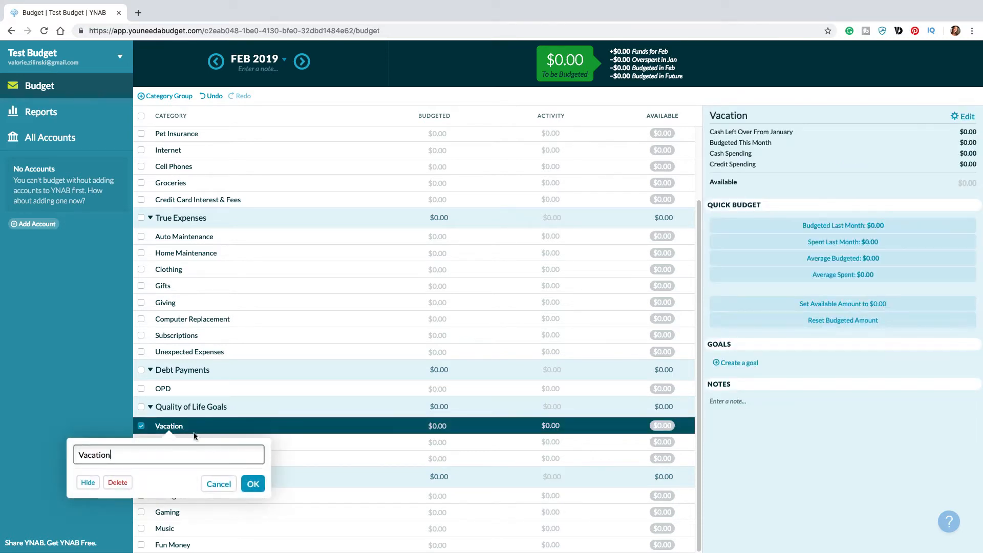
pyautogui.click(219, 484)
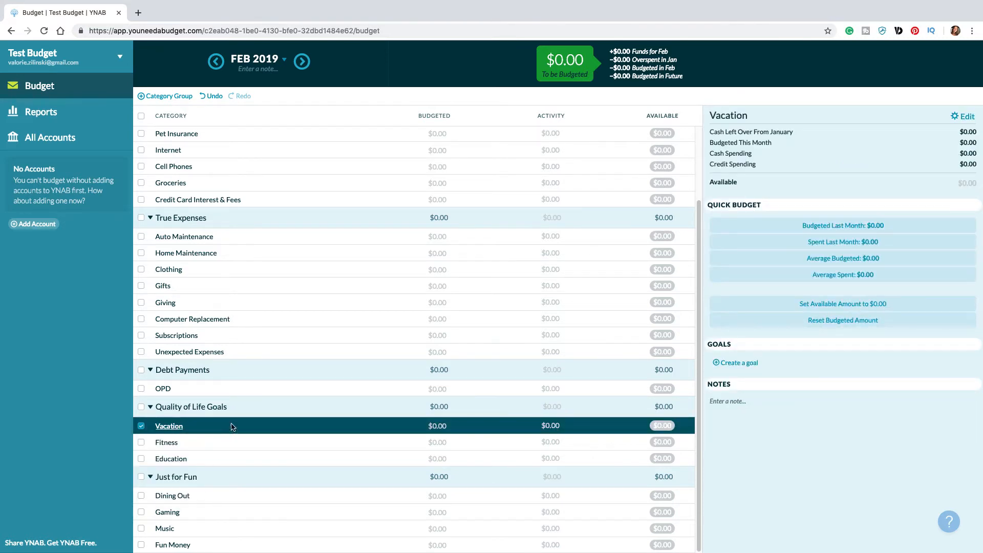
pyautogui.click(168, 445)
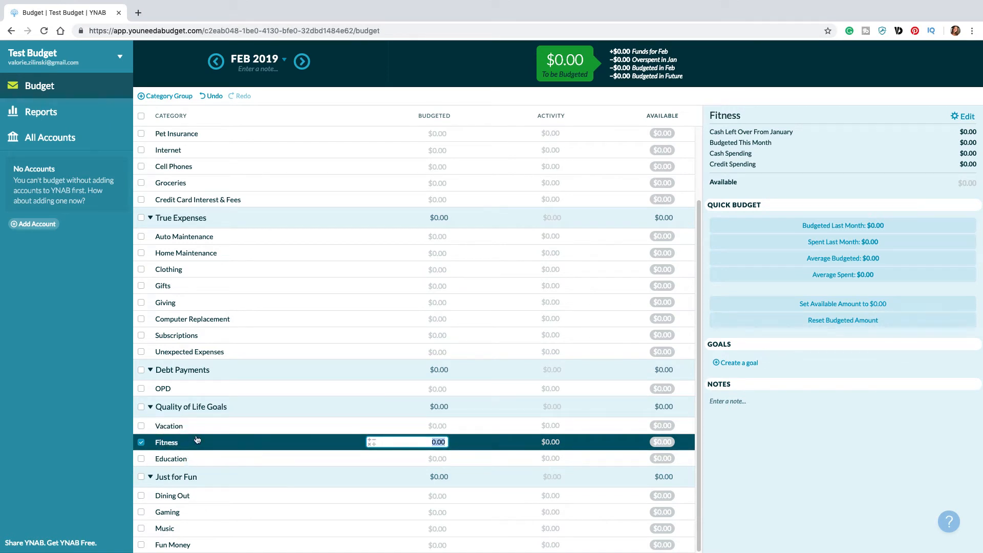
# Step: Delete the Education category from the Quality of Life Goals group
pyautogui.click(171, 458)
pyautogui.click(168, 458)
pyautogui.click(124, 514)
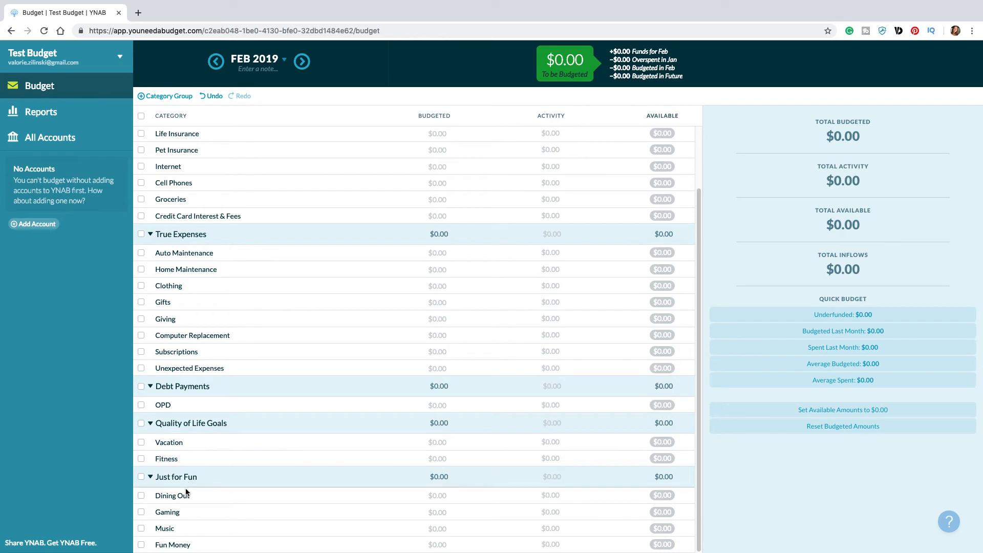
# Step: Delete the Music and Gaming categories from the Just for Fun group
pyautogui.click(165, 527)
pyautogui.click(165, 528)
pyautogui.click(123, 501)
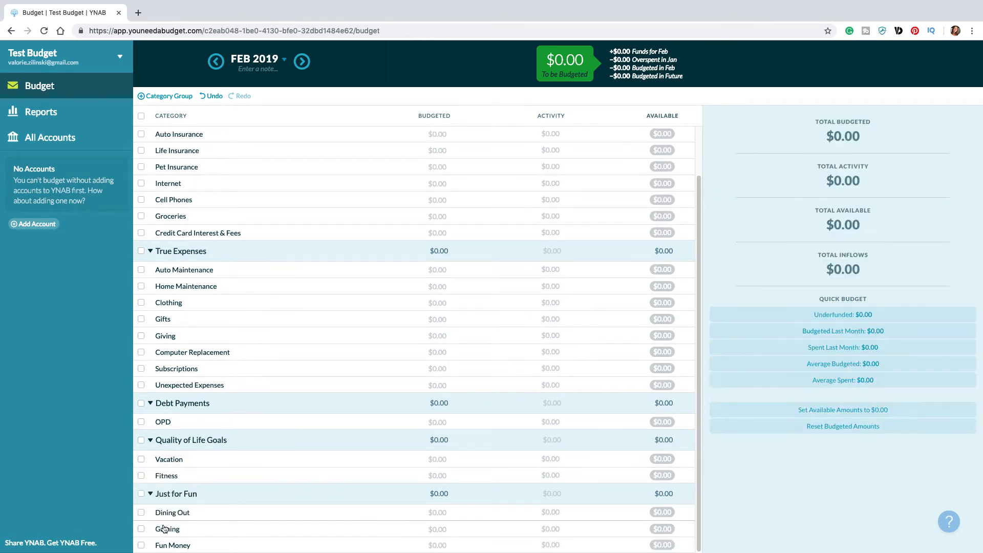
pyautogui.click(164, 529)
pyautogui.click(167, 529)
pyautogui.click(116, 501)
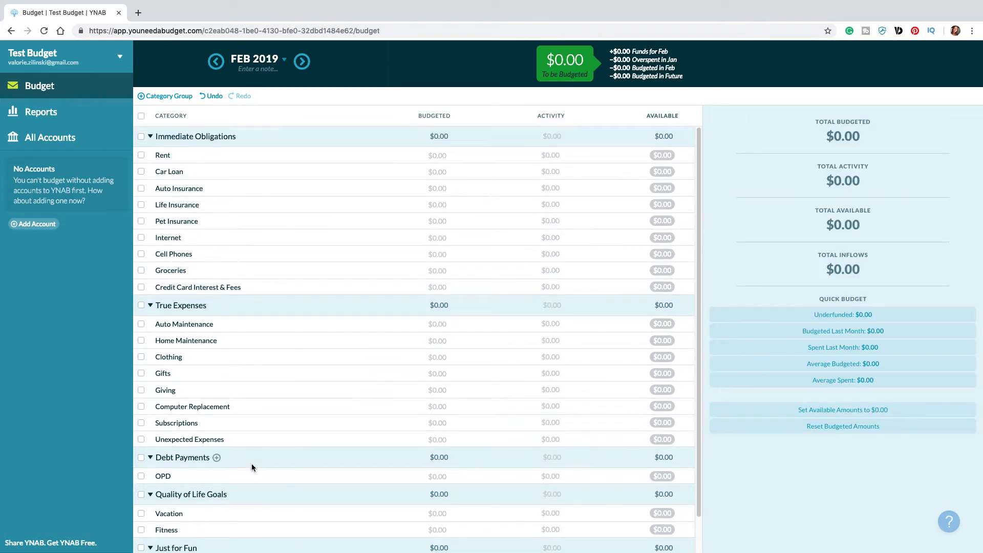
# Step: Create a Monthly Funding Goal of $750 for the Rent category
pyautogui.scroll(2, 281, 450)
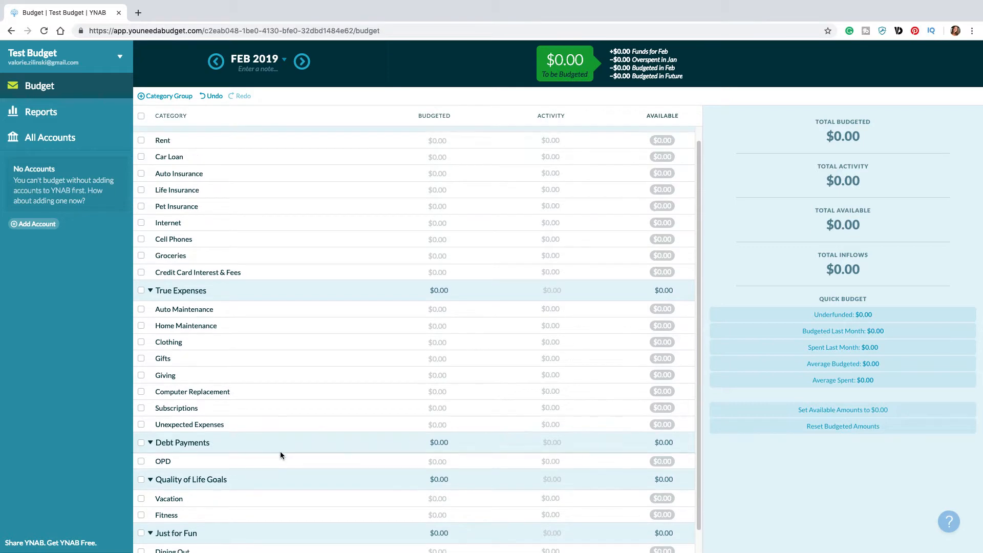
pyautogui.click(165, 158)
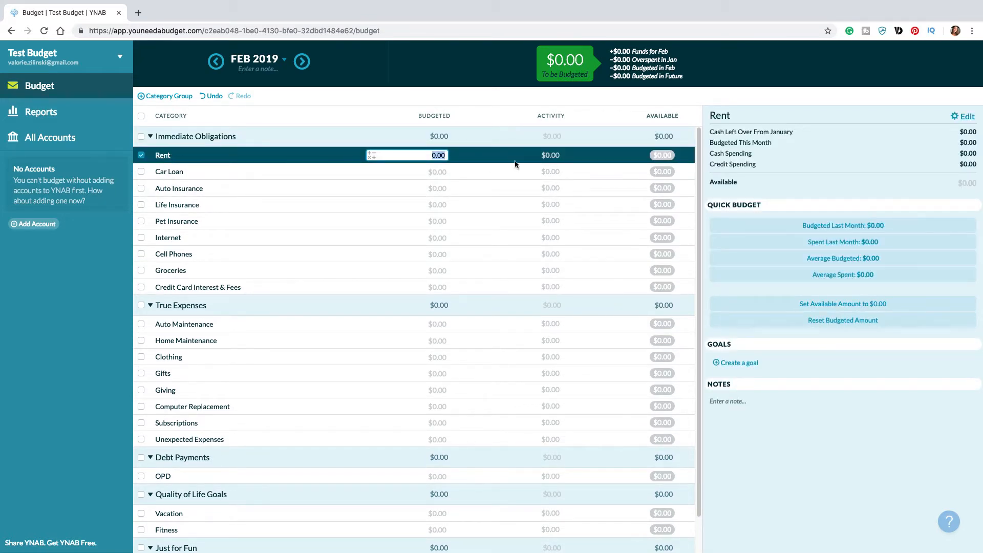
pyautogui.click(742, 365)
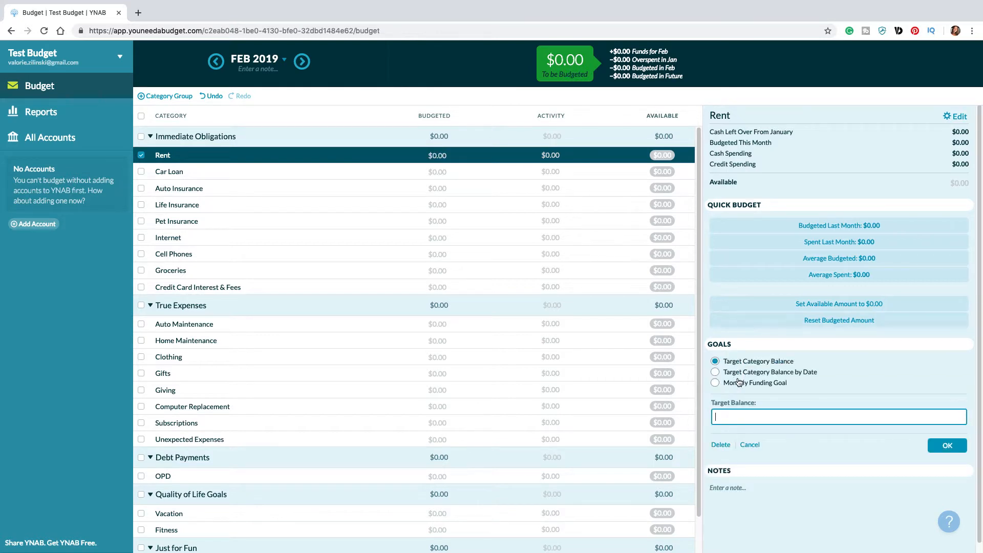
pyautogui.click(716, 383)
pyautogui.write('750')
pyautogui.click(947, 446)
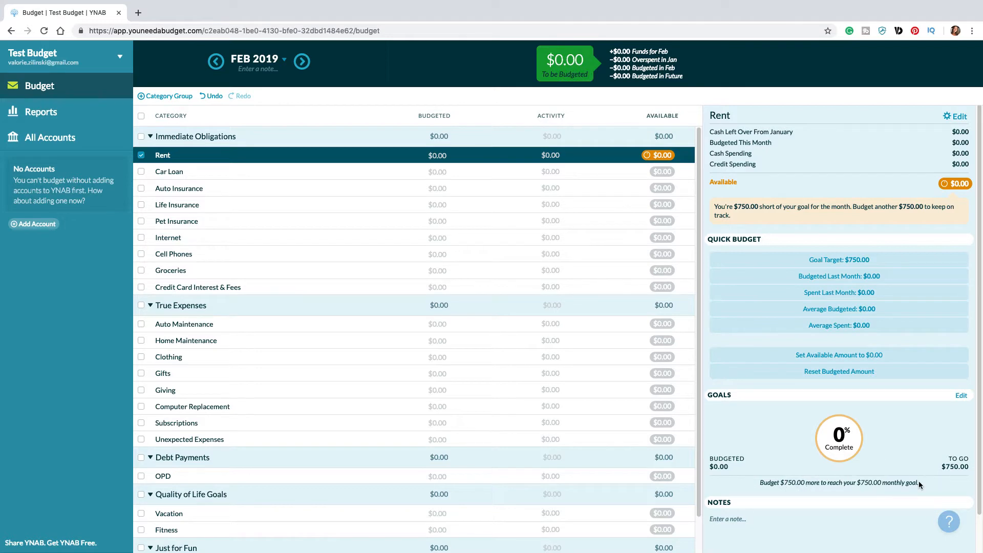
# Step: Create a Monthly Funding Goal of $250 for the Car Loan category
pyautogui.click(195, 169)
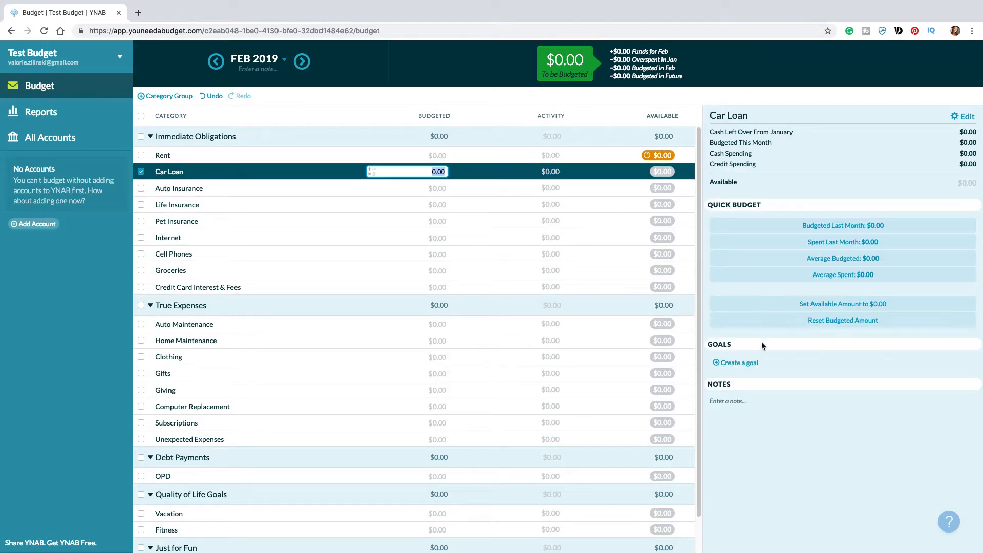
pyautogui.click(753, 364)
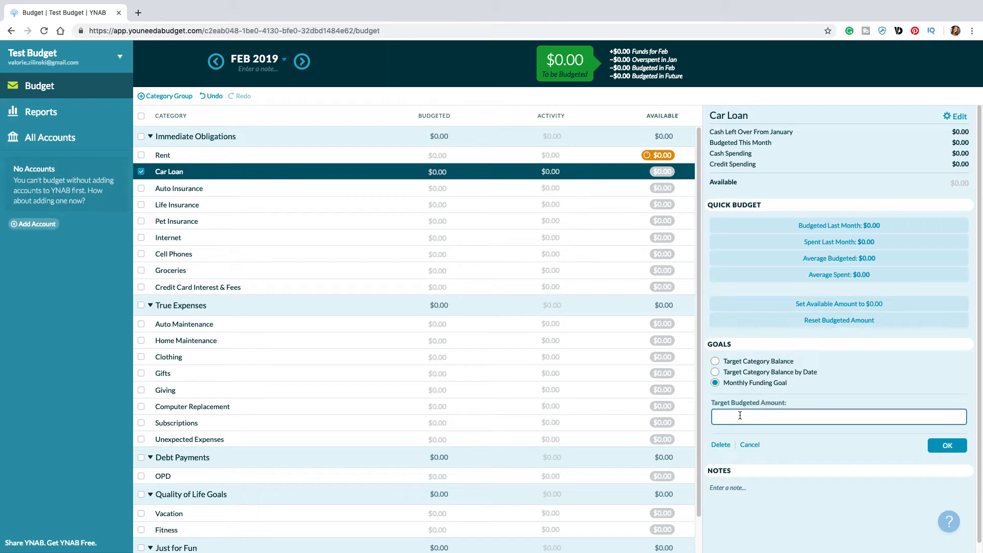
pyautogui.write('250.00')
pyautogui.click(947, 445)
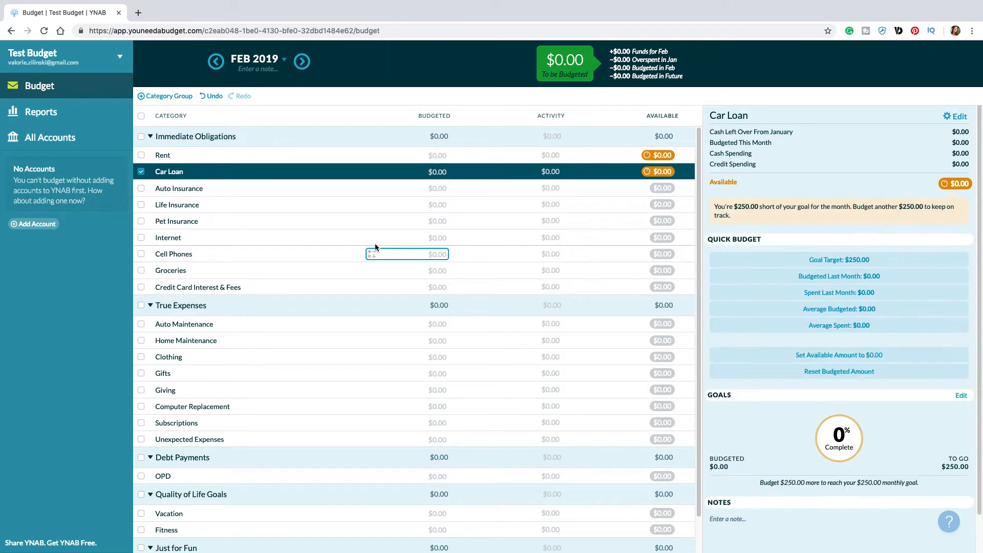
# Step: Create a Monthly Funding Goal of $150 for the Auto Insurance category
pyautogui.click(204, 189)
pyautogui.click(752, 364)
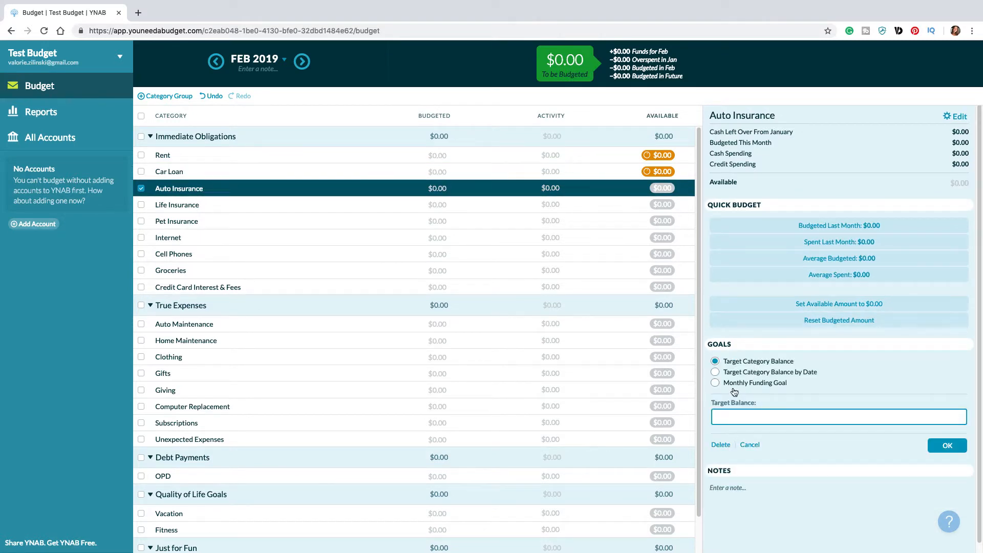
pyautogui.click(733, 383)
pyautogui.write('150.00')
pyautogui.click(946, 445)
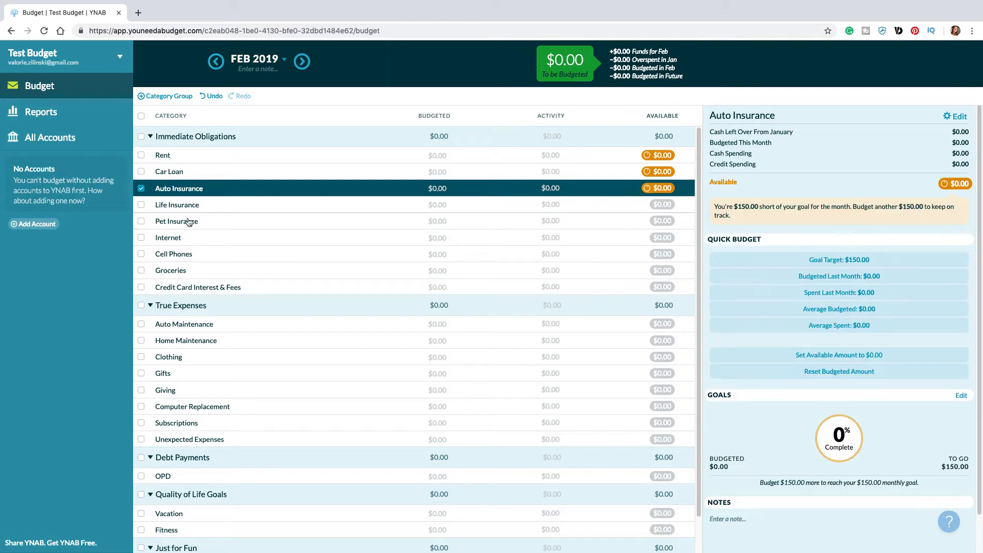
# Step: Create a Monthly Funding Goal of $40 for the Life Insurance category
pyautogui.click(194, 205)
pyautogui.click(732, 363)
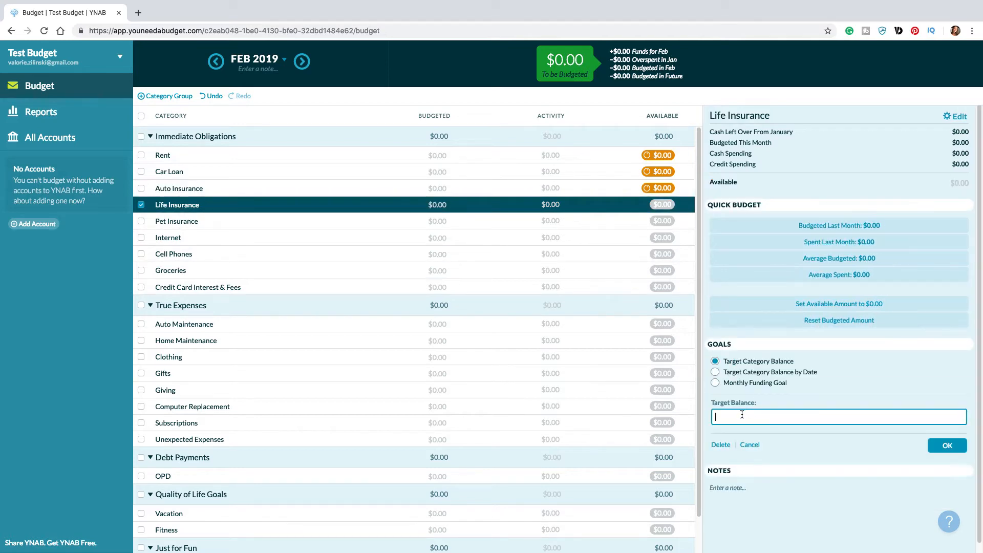
pyautogui.write('40.00')
pyautogui.click(715, 383)
pyautogui.click(947, 445)
pyautogui.click(408, 188)
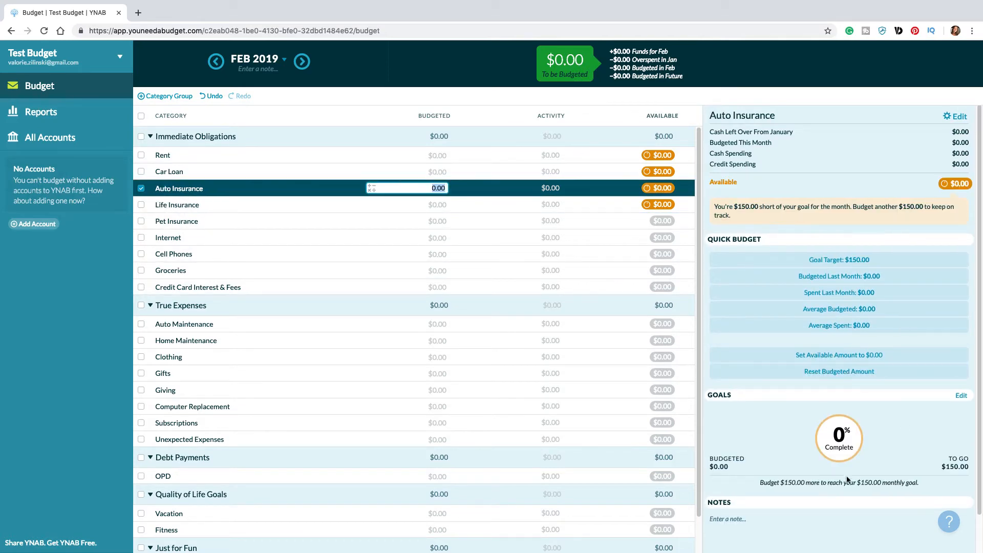
# Step: Create a Monthly Funding Goal of $50 for the Pet Insurance category
pyautogui.click(408, 221)
pyautogui.click(737, 363)
pyautogui.click(733, 384)
pyautogui.write('50.00')
pyautogui.click(947, 445)
# Step: Create a Monthly Funding Goal of $80 for the Internet category
pyautogui.click(441, 237)
pyautogui.click(736, 363)
pyautogui.click(736, 384)
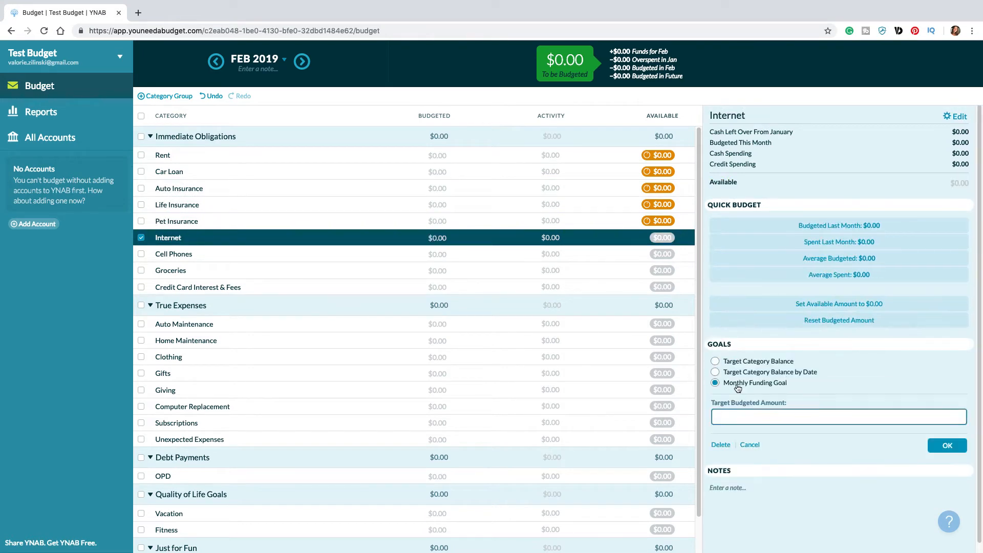
pyautogui.write('80')
pyautogui.click(947, 445)
# Step: Create a Monthly Funding Goal of $100 for the Cell Phones category
pyautogui.click(440, 254)
pyautogui.click(714, 364)
pyautogui.click(741, 385)
pyautogui.write('100')
pyautogui.click(955, 449)
# Step: Create a Monthly Funding Goal of $500 for the Groceries category
pyautogui.click(439, 274)
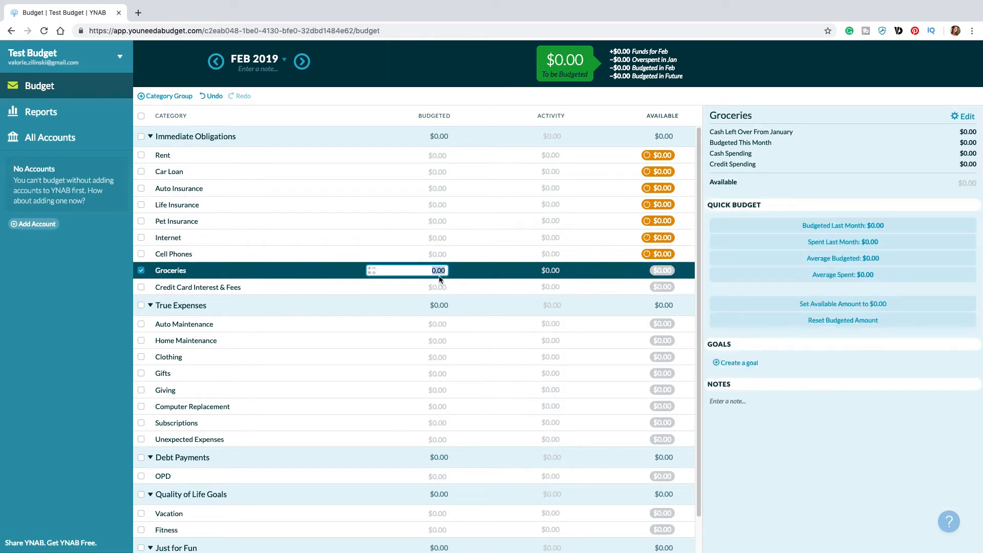
pyautogui.click(722, 364)
pyautogui.write('500')
pyautogui.click(947, 445)
# Step: Create a Monthly Funding Goal of $60 for the Credit Card Interest & Fees category
pyautogui.click(435, 287)
pyautogui.click(729, 364)
pyautogui.click(731, 383)
pyautogui.write('60')
pyautogui.click(955, 449)
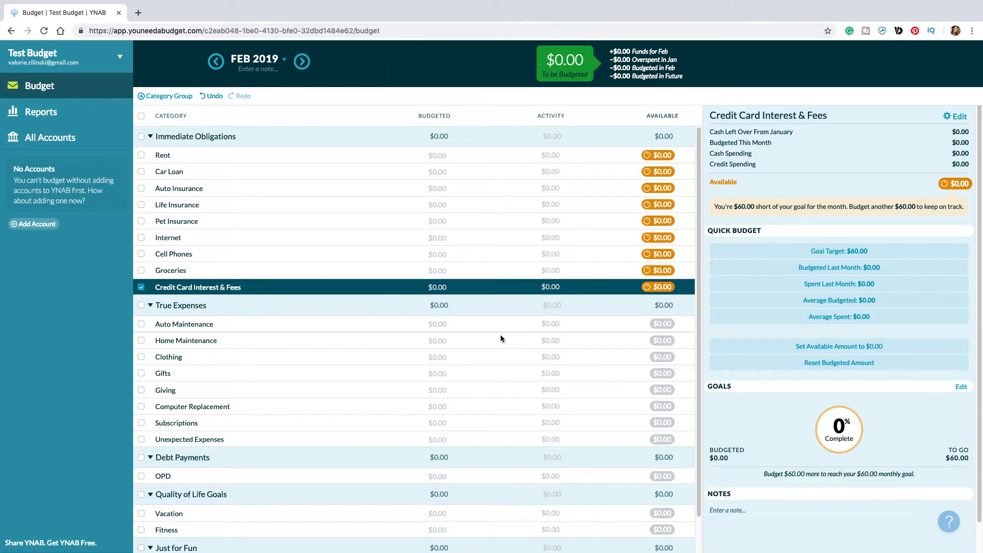
pyautogui.scroll(-2, 499, 335)
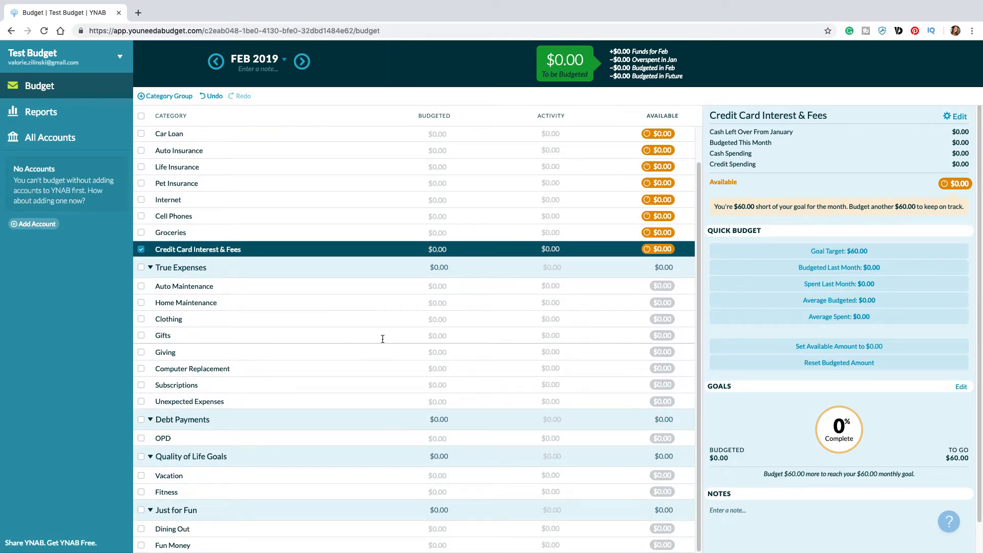
pyautogui.scroll(2, 347, 327)
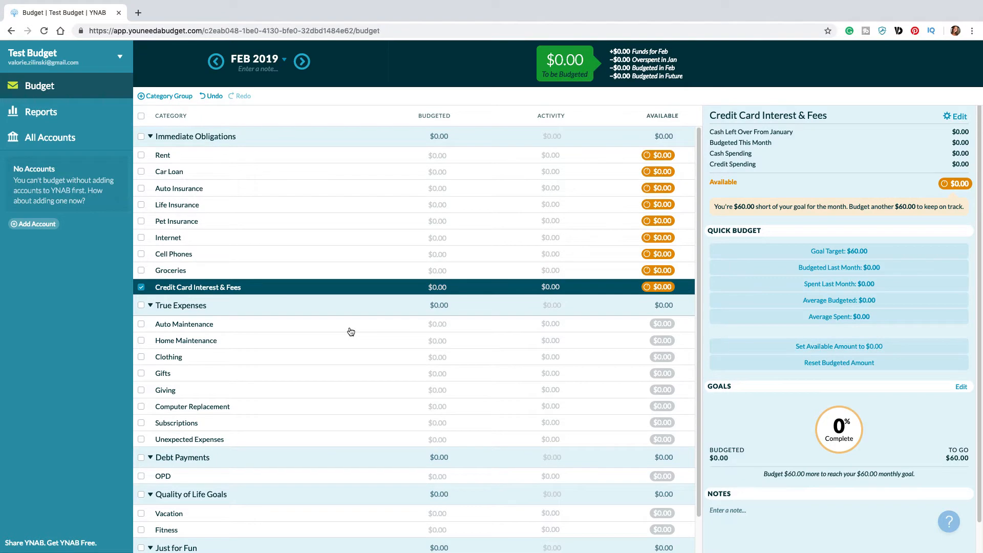
# Step: Add an unlinked Checking account nicknamed Checking with a current balance of $2,500
pyautogui.click(49, 224)
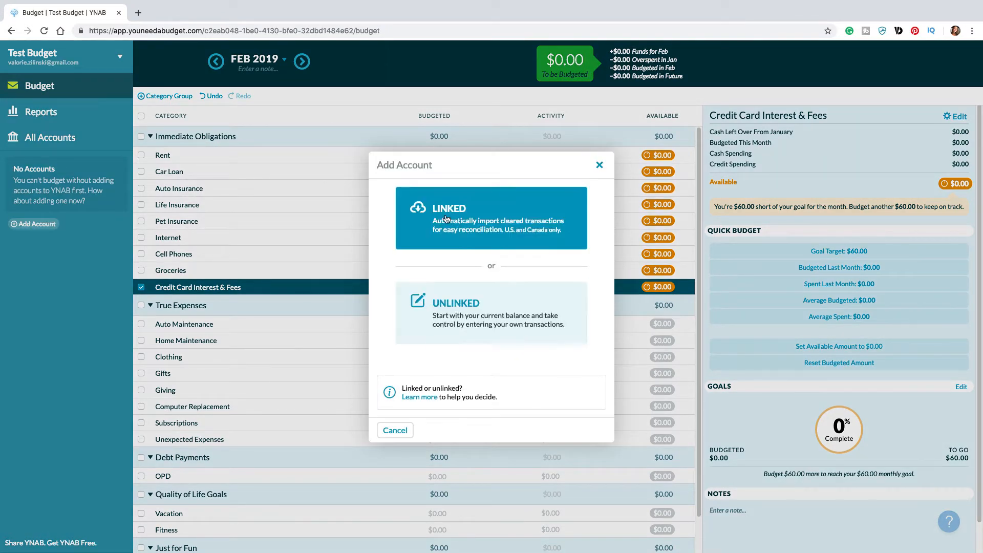
pyautogui.click(433, 303)
pyautogui.click(421, 234)
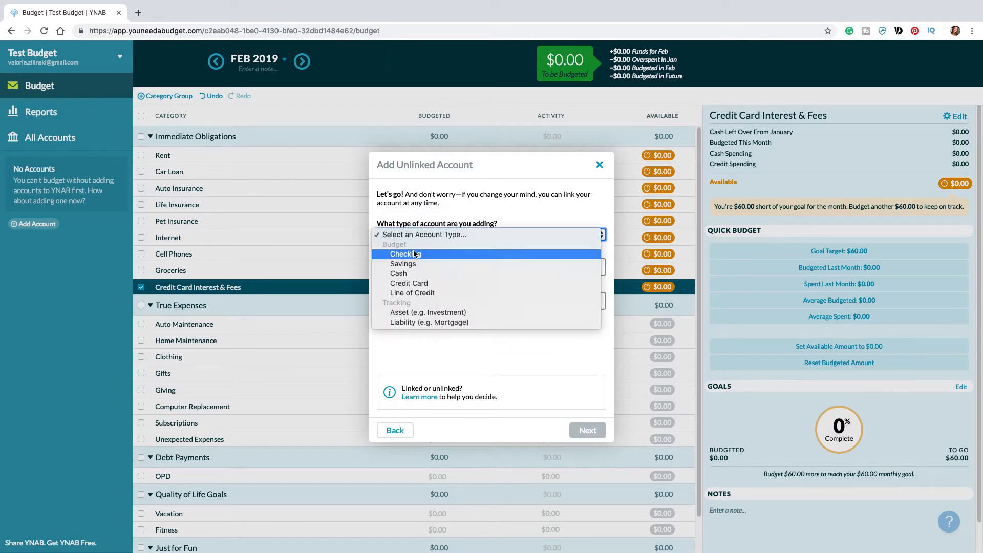
pyautogui.click(432, 254)
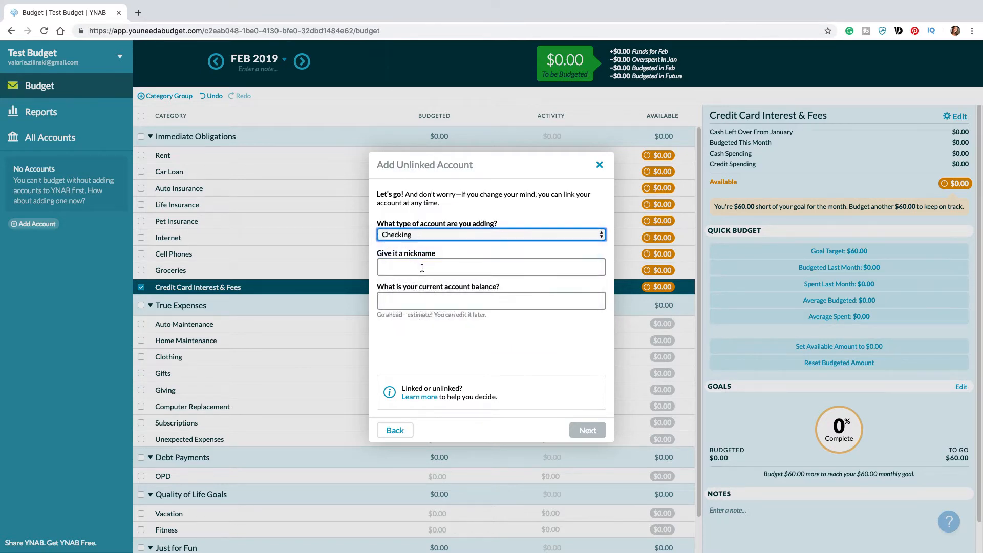
pyautogui.click(430, 268)
pyautogui.write('Checking')
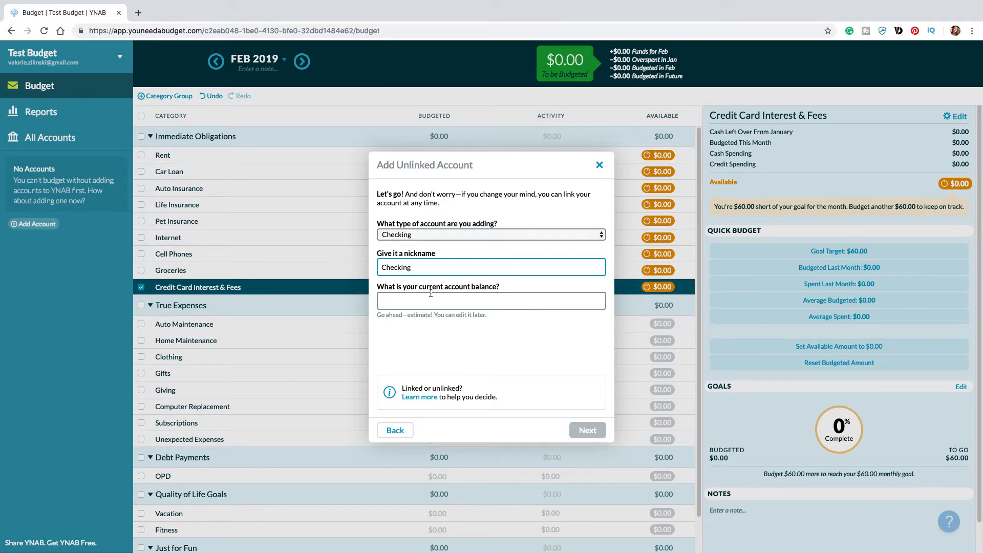
pyautogui.click(430, 294)
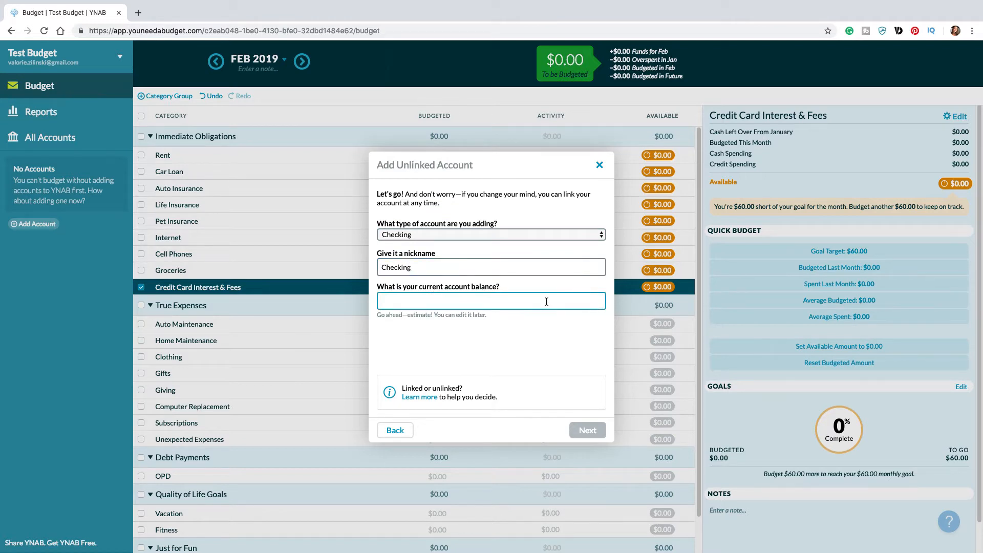
pyautogui.write('2500')
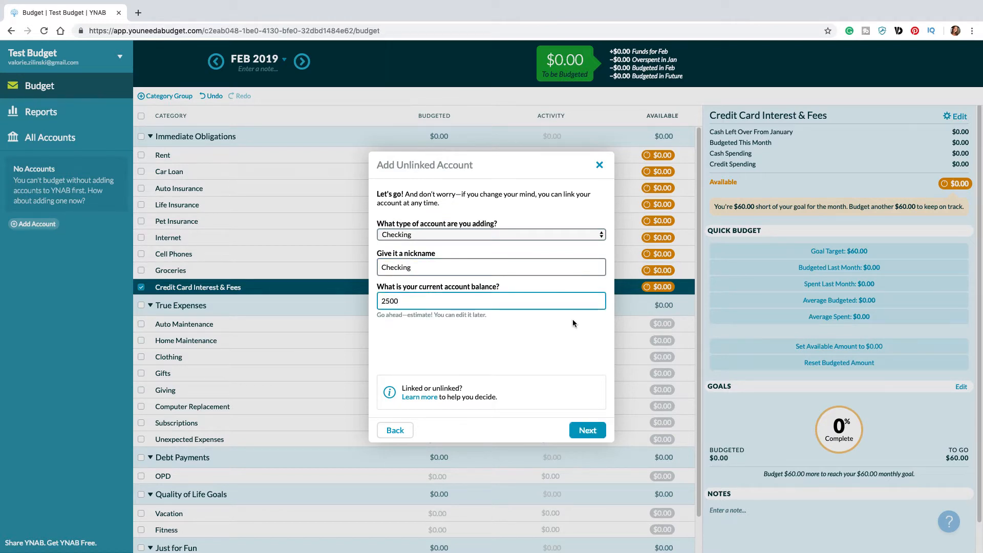
pyautogui.click(583, 430)
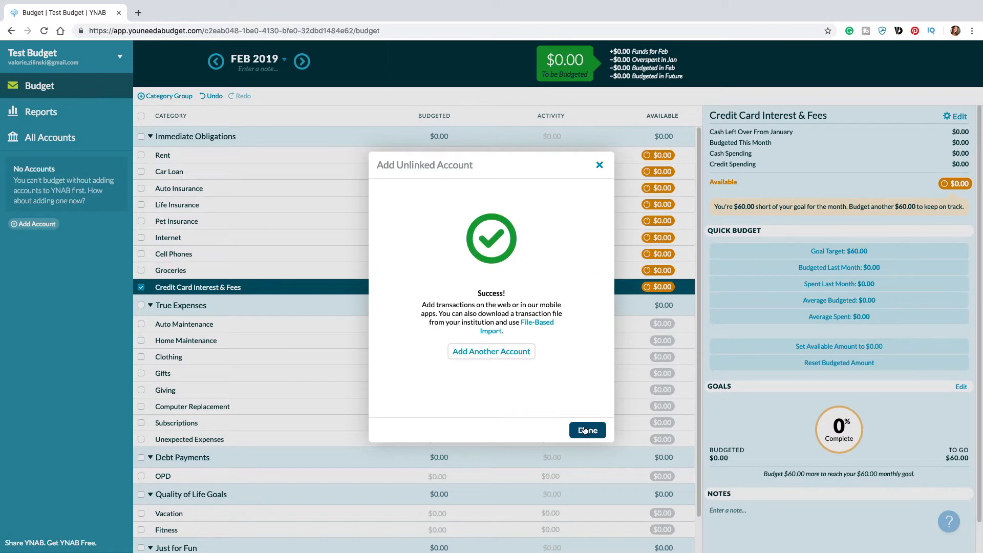
pyautogui.click(584, 428)
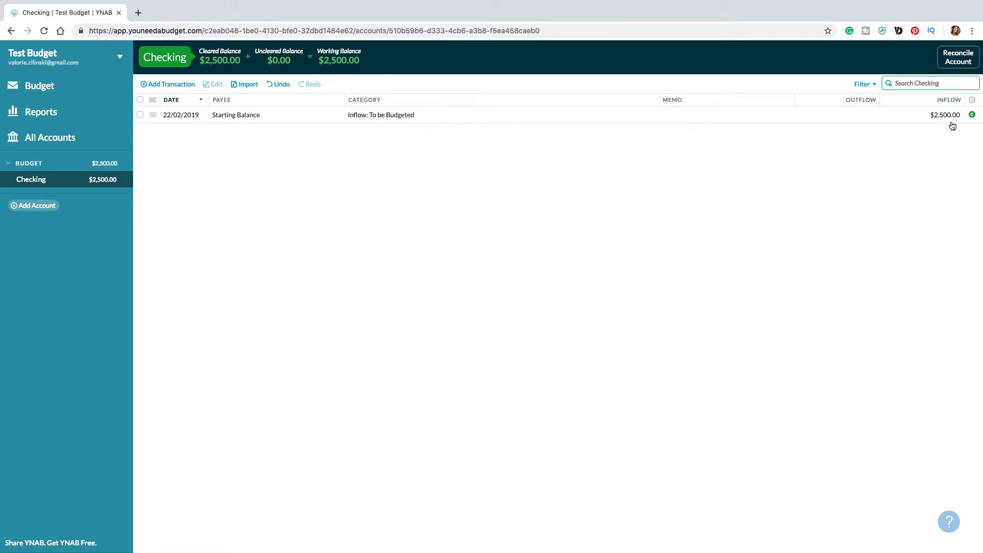
# Step: Return to the February 2019 budget and budget $750 for the Rent category
pyautogui.click(51, 90)
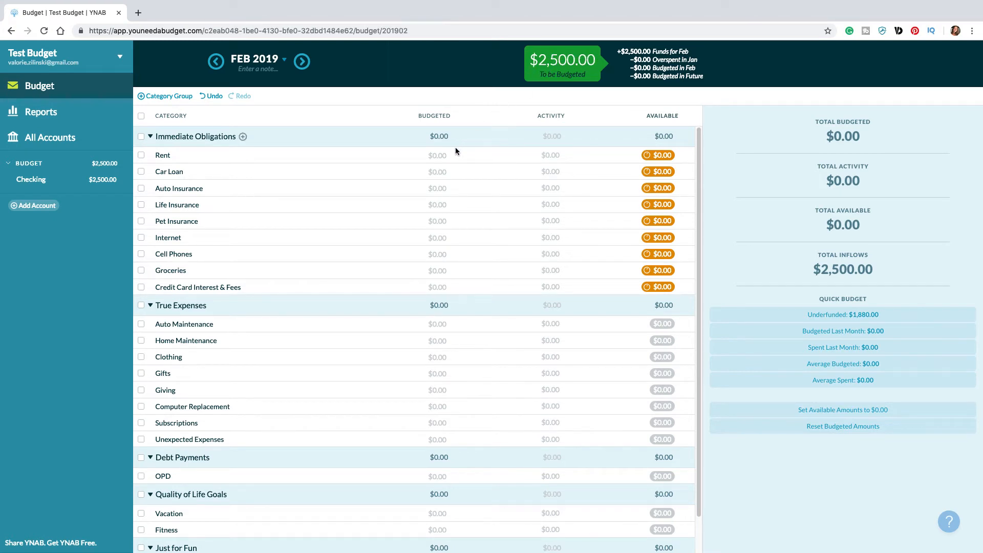
pyautogui.click(404, 255)
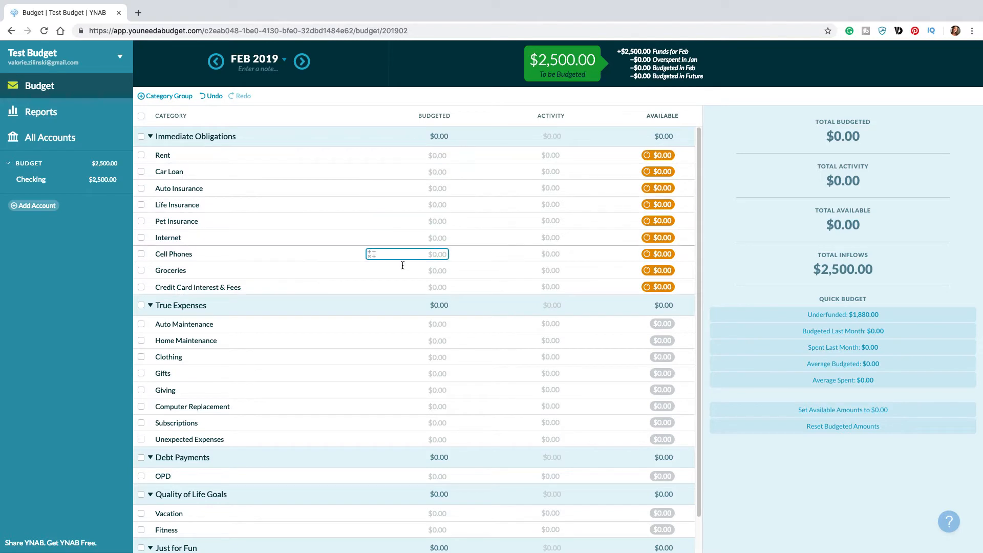
pyautogui.click(415, 287)
pyautogui.click(425, 155)
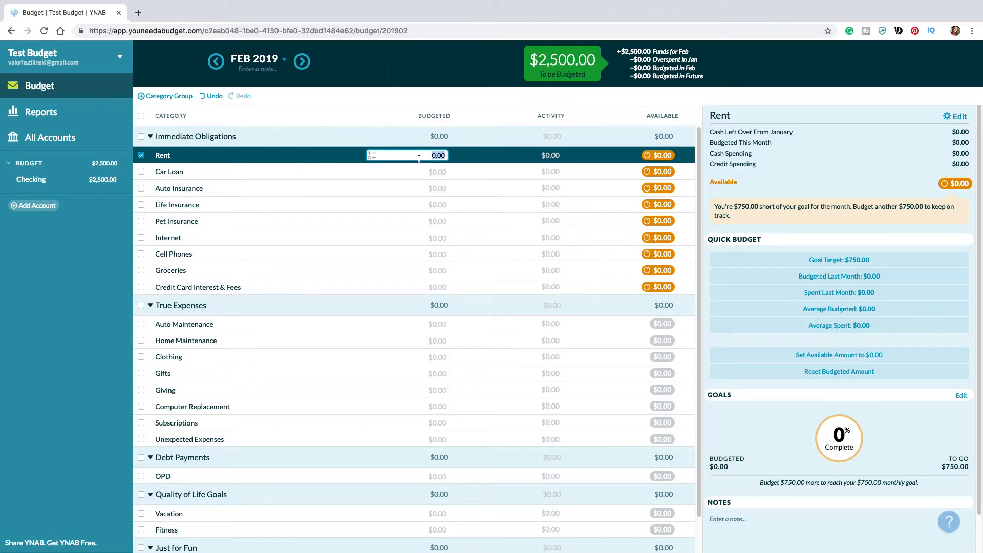
pyautogui.write('750')
pyautogui.press('Return')
# Step: Budget $250 for Car Loan and fund Auto Insurance with its $150 goal target
pyautogui.click(438, 172)
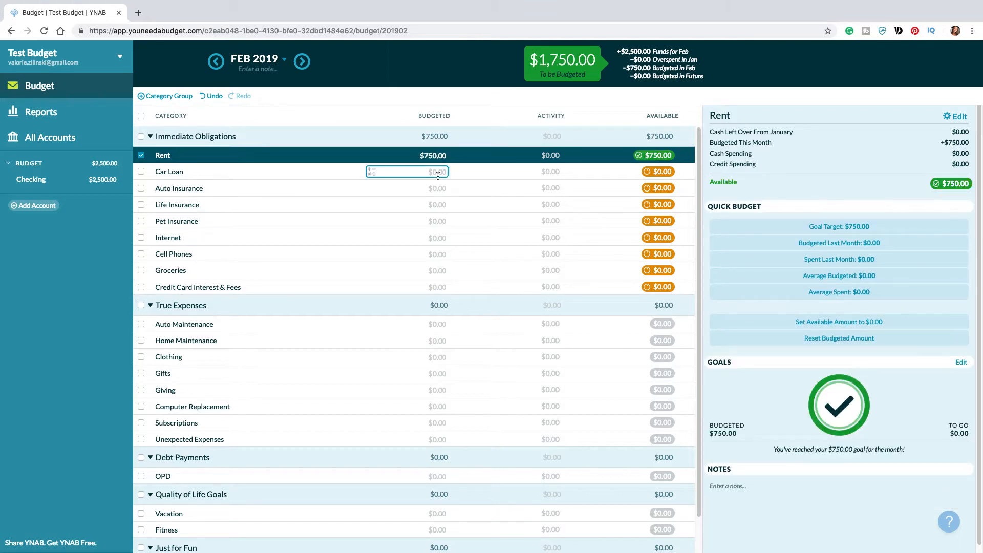
pyautogui.write('250')
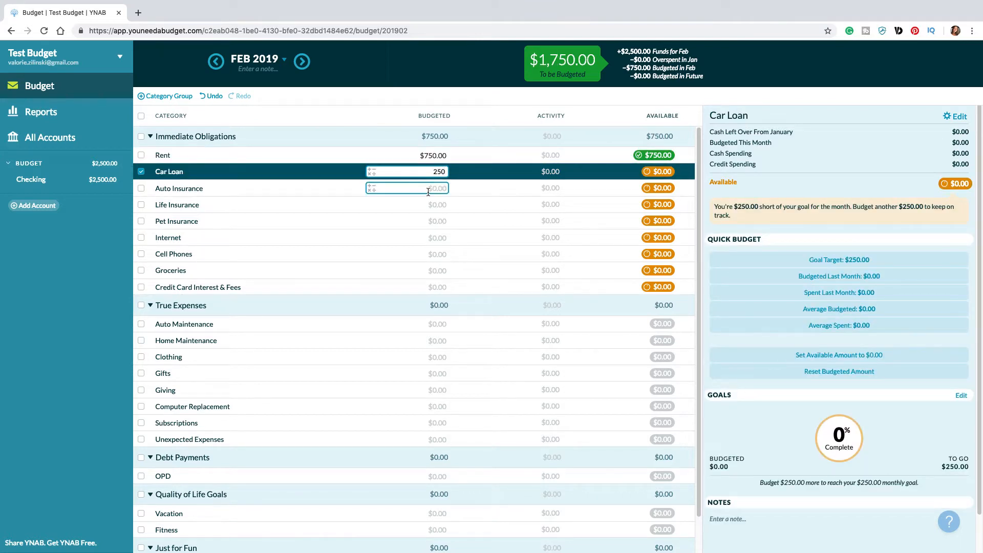
pyautogui.press('Return')
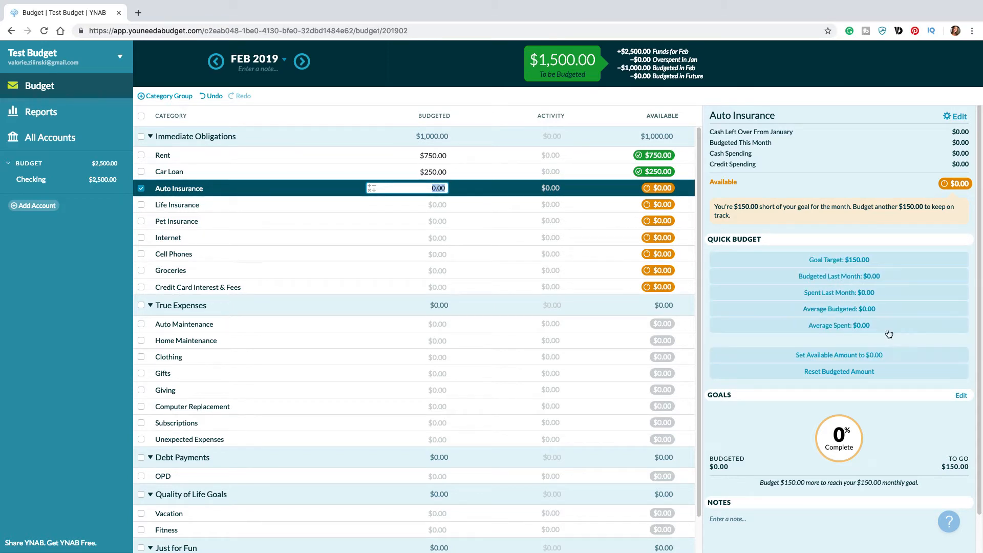
pyautogui.click(841, 264)
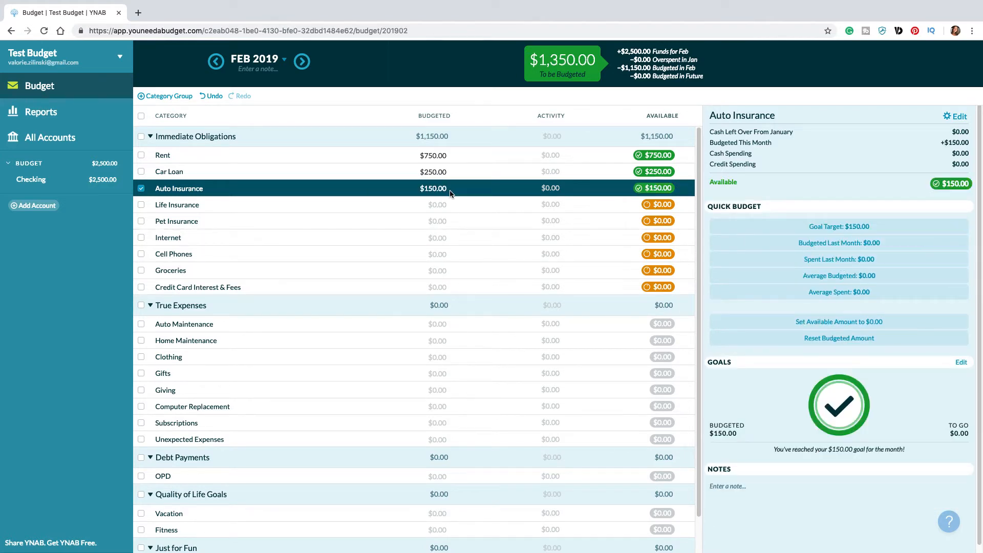
# Step: Fund Life Insurance, Pet Insurance, Internet and Cell Phones together with their combined underfunded amount using Quick Budget
pyautogui.click(432, 204)
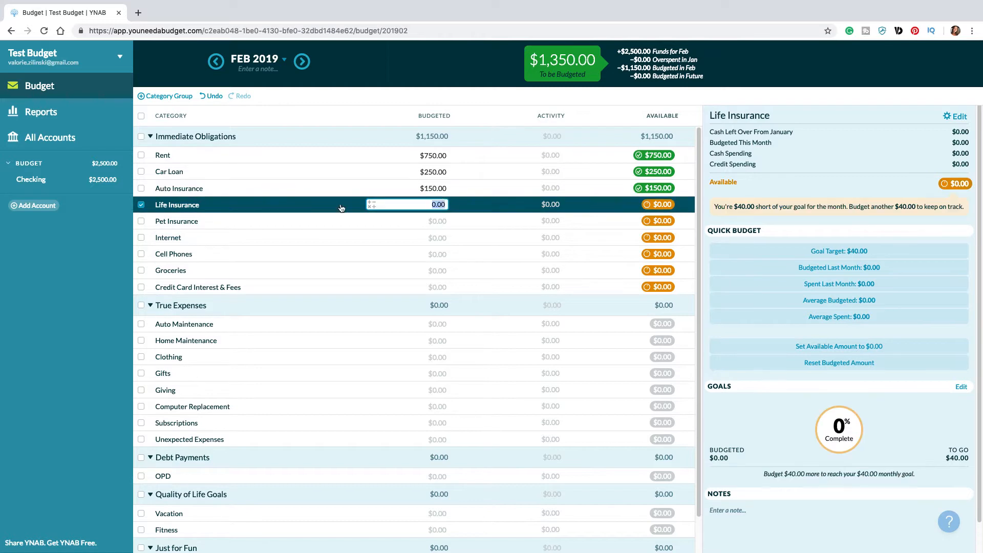
pyautogui.click(140, 220)
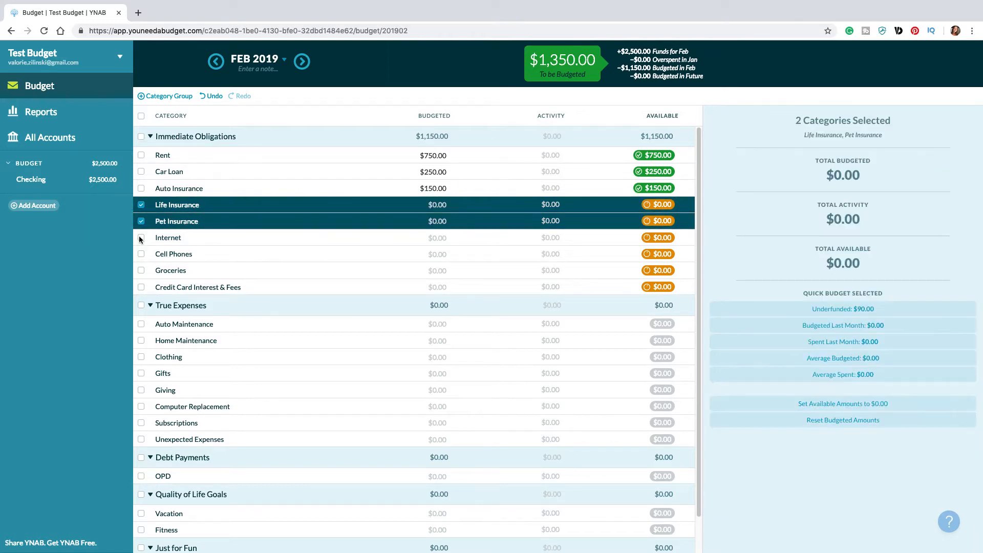
pyautogui.click(141, 238)
pyautogui.click(141, 254)
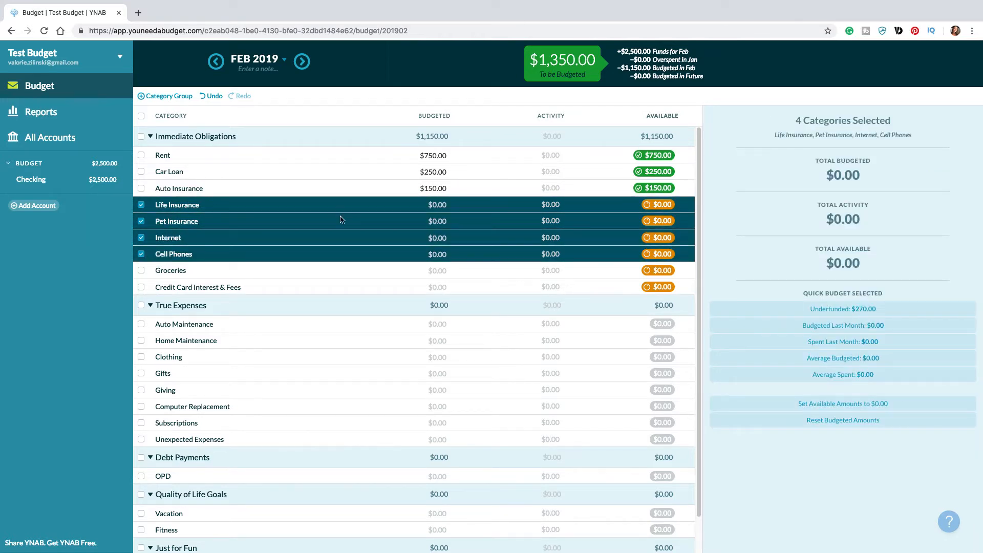
pyautogui.click(850, 313)
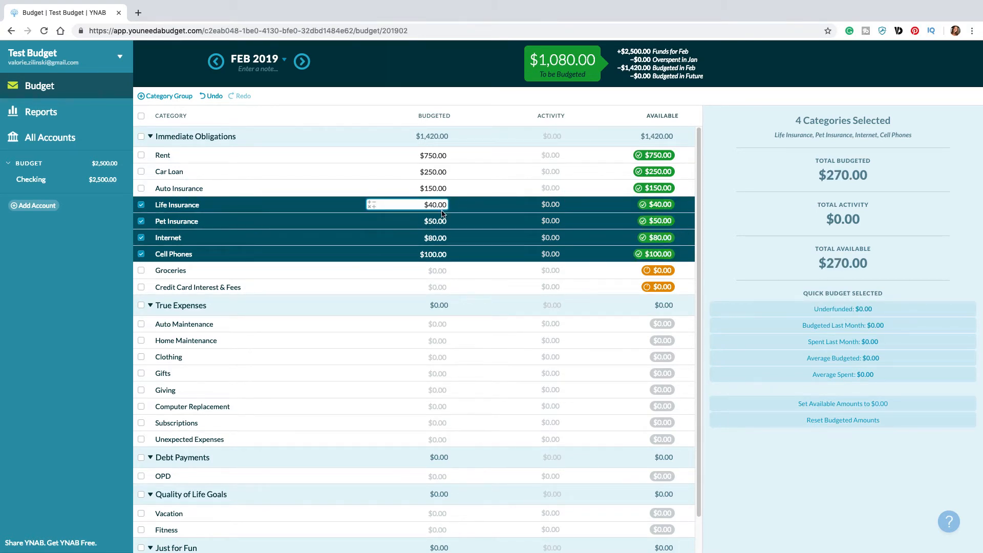
pyautogui.click(436, 254)
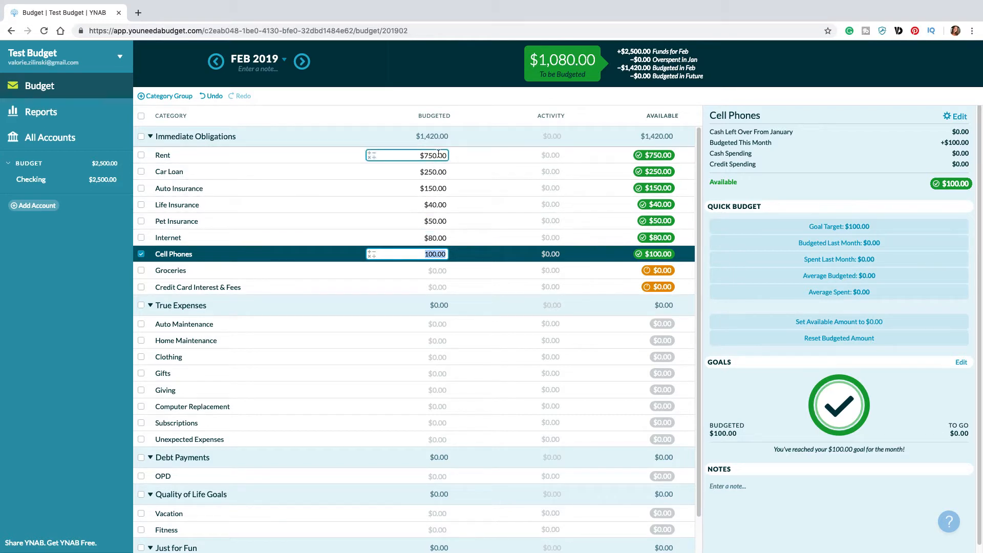
# Step: Budget $200 for Groceries and fund Credit Card Interest & Fees with its $60 goal target
pyautogui.click(542, 270)
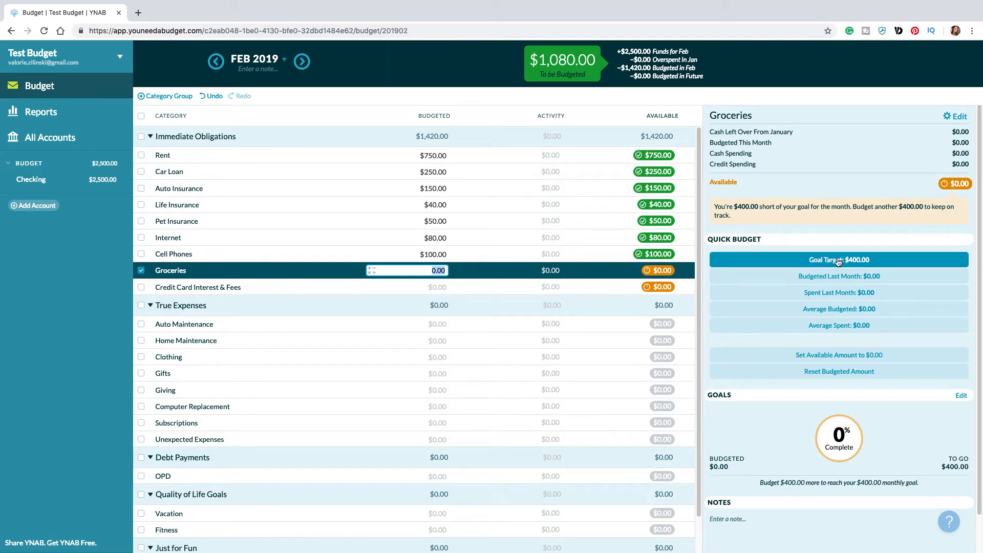
pyautogui.write('2')
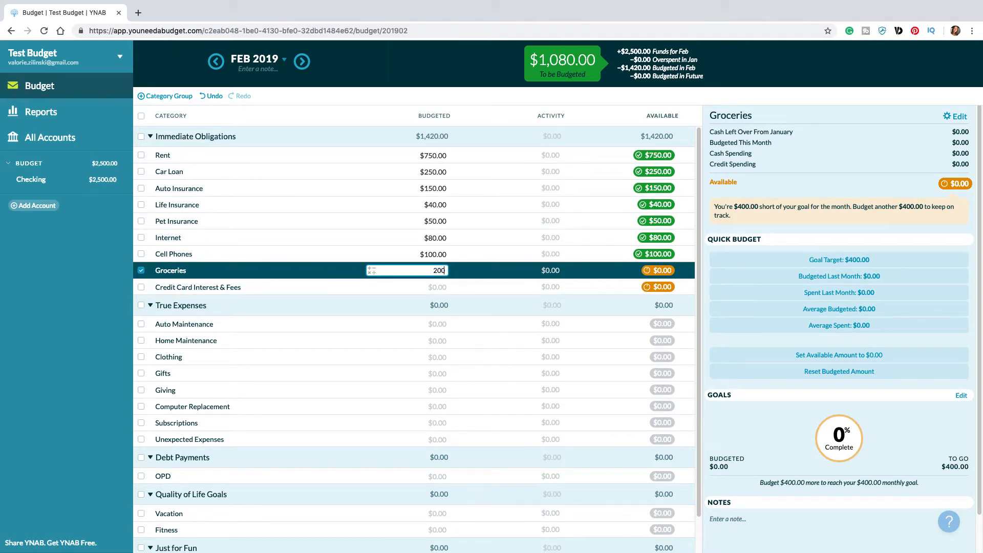
pyautogui.press('Return')
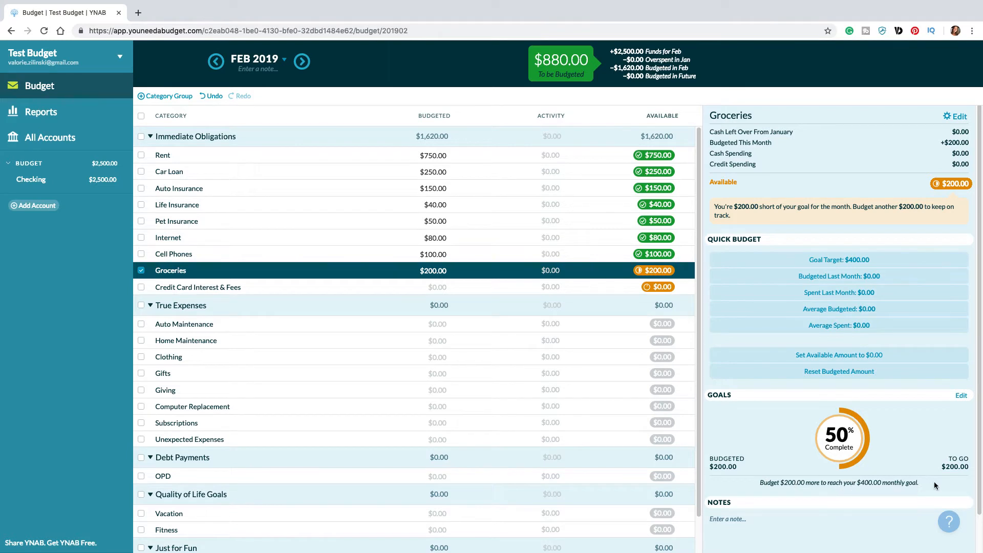
pyautogui.click(430, 287)
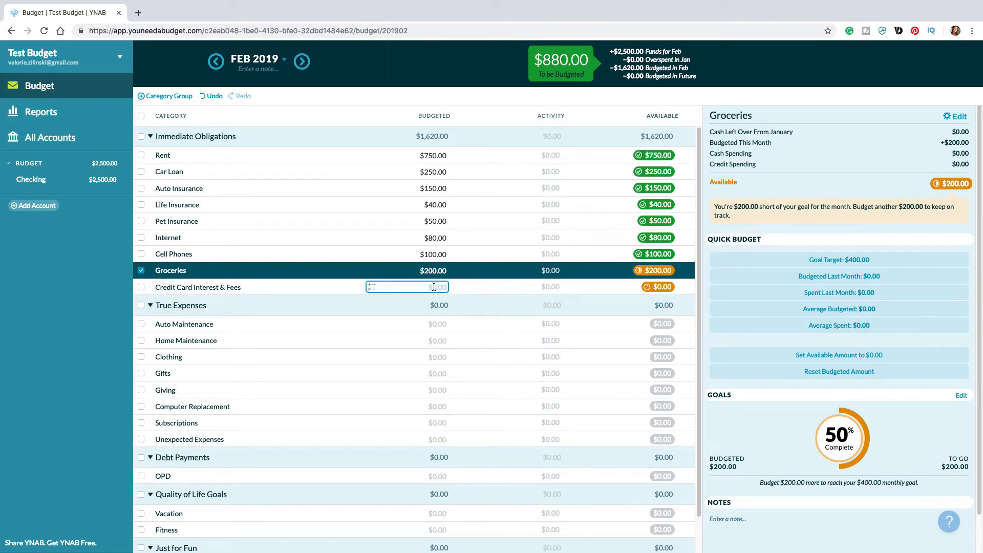
pyautogui.click(863, 251)
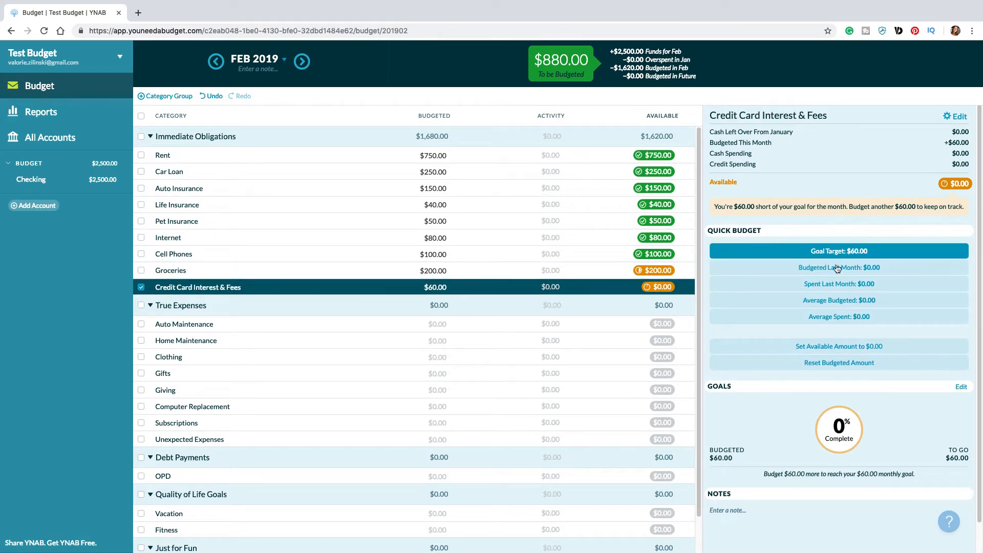
# Step: Budget $20 each for Auto Maintenance, Home Maintenance, Clothing, Gifts and Giving under True Expenses
pyautogui.click(424, 321)
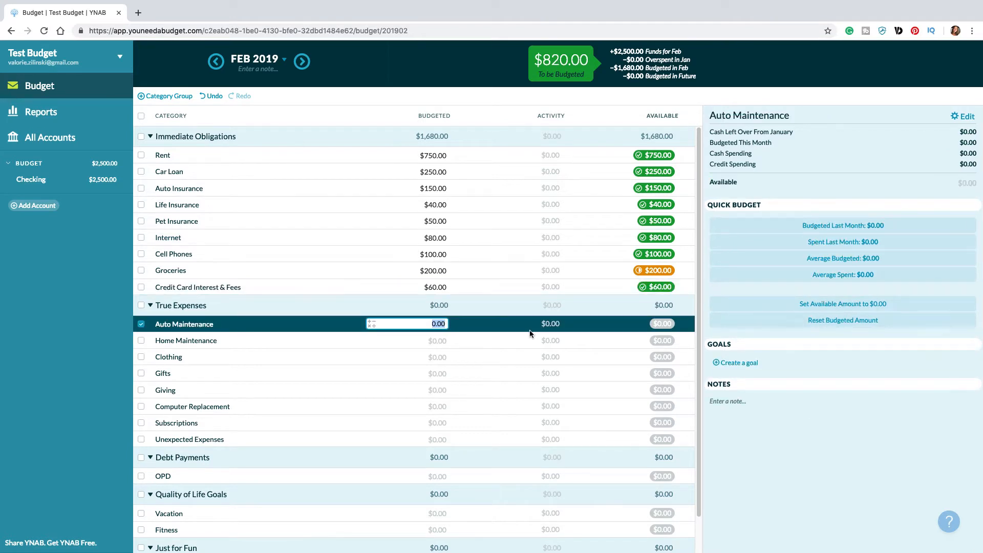
pyautogui.write('20')
pyautogui.press('Tab')
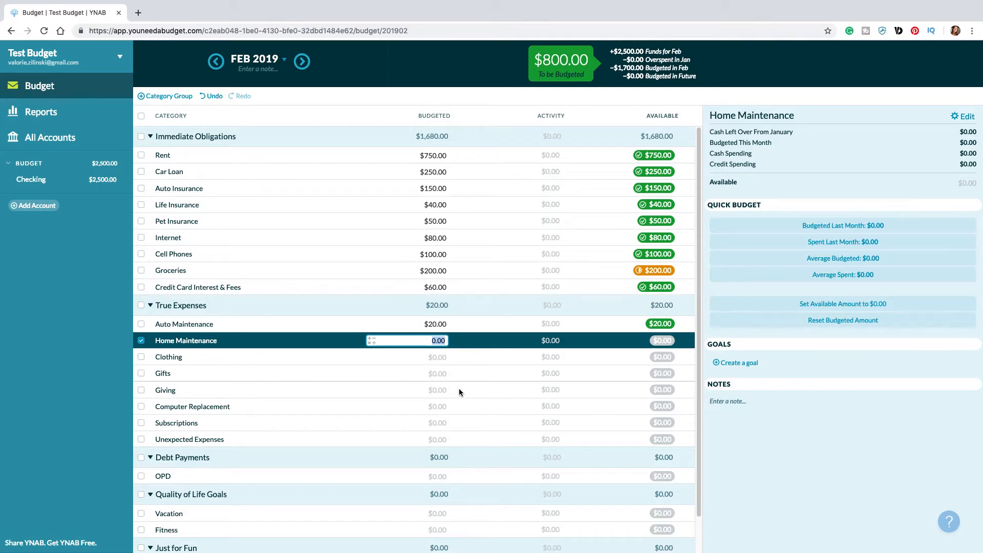
pyautogui.write('20')
pyautogui.press('Tab')
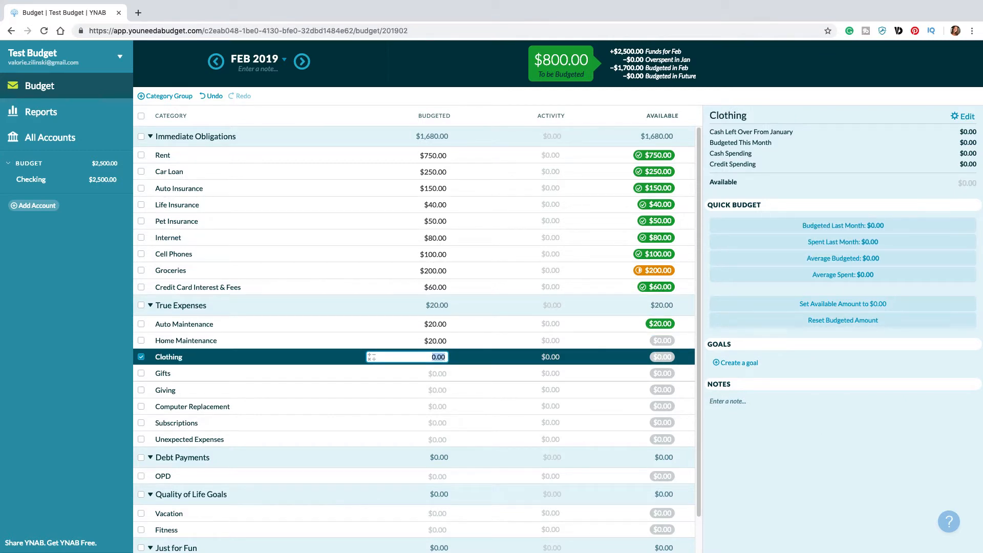
pyautogui.write('20')
pyautogui.press('Tab')
pyautogui.write('20')
pyautogui.press('Tab')
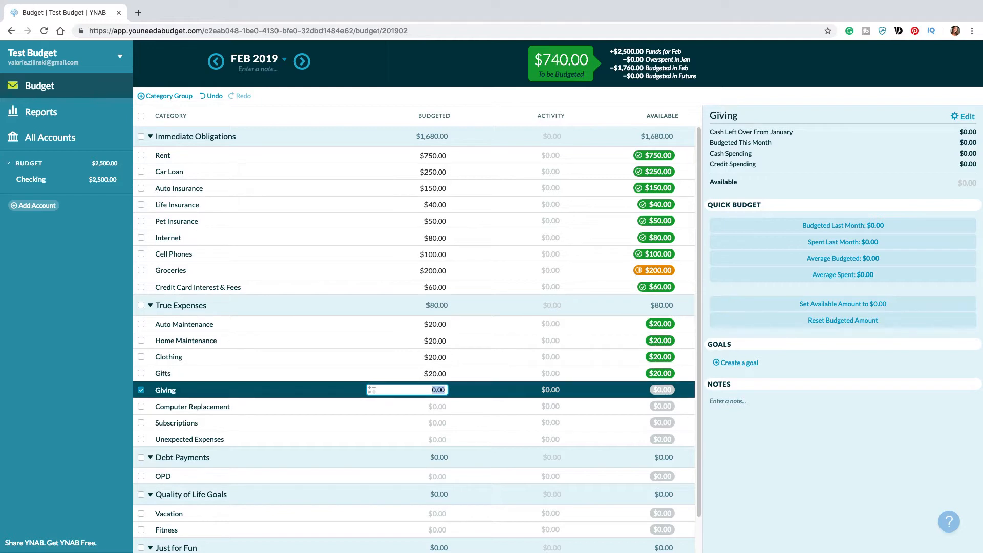
pyautogui.write('20')
pyautogui.press('Tab')
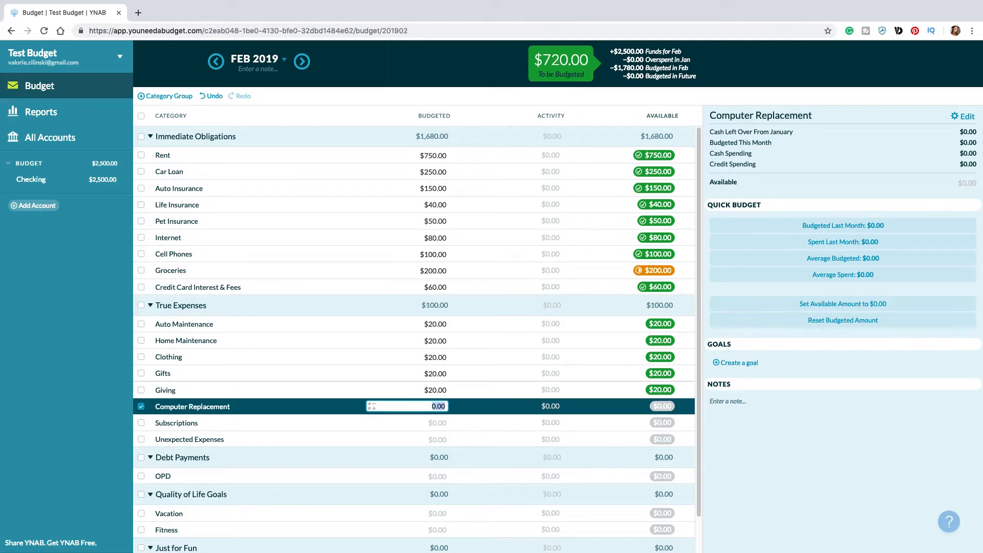
# Step: Budget $60 each for Computer Replacement and Subscriptions, and $100 for Unexpected Expenses
pyautogui.write('60')
pyautogui.press('Tab')
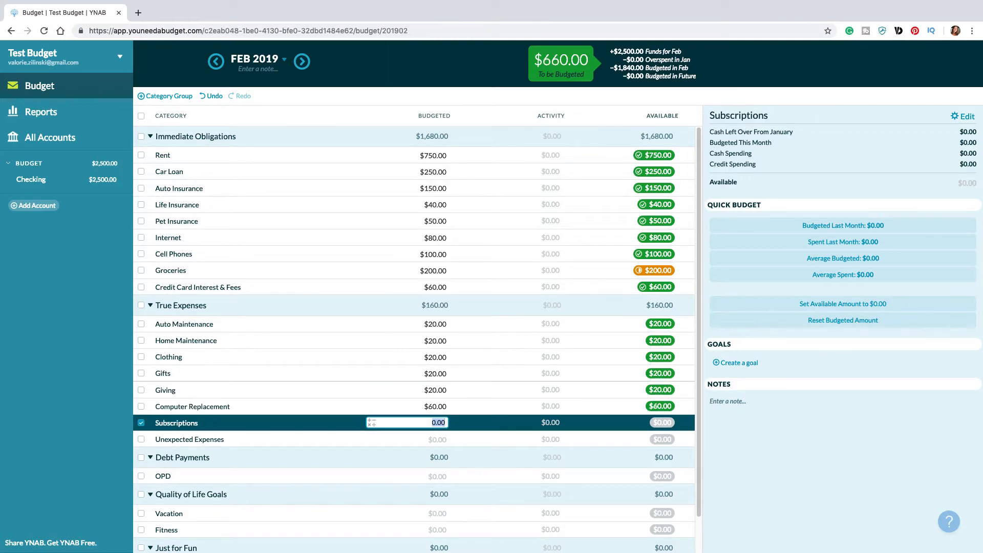
pyautogui.write('60')
pyautogui.press('Tab')
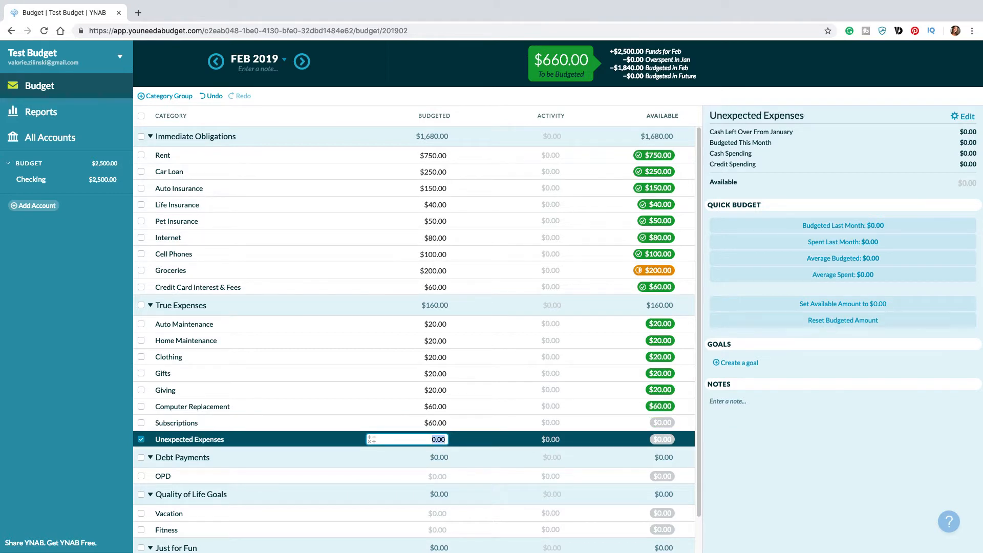
pyautogui.write('100')
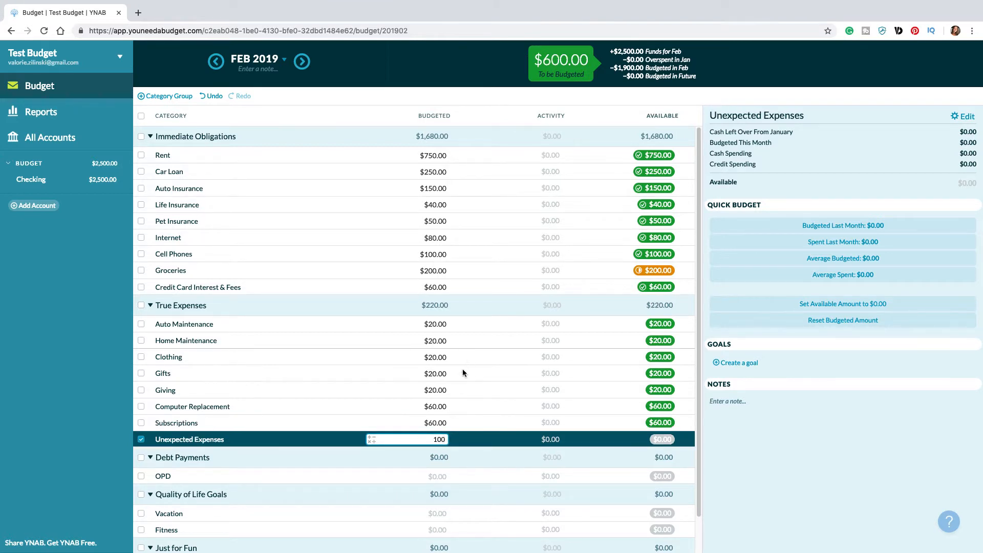
pyautogui.press('Tab')
# Step: Budget $150 for the OPD category under Debt Payments
pyautogui.scroll(-2, 478, 379)
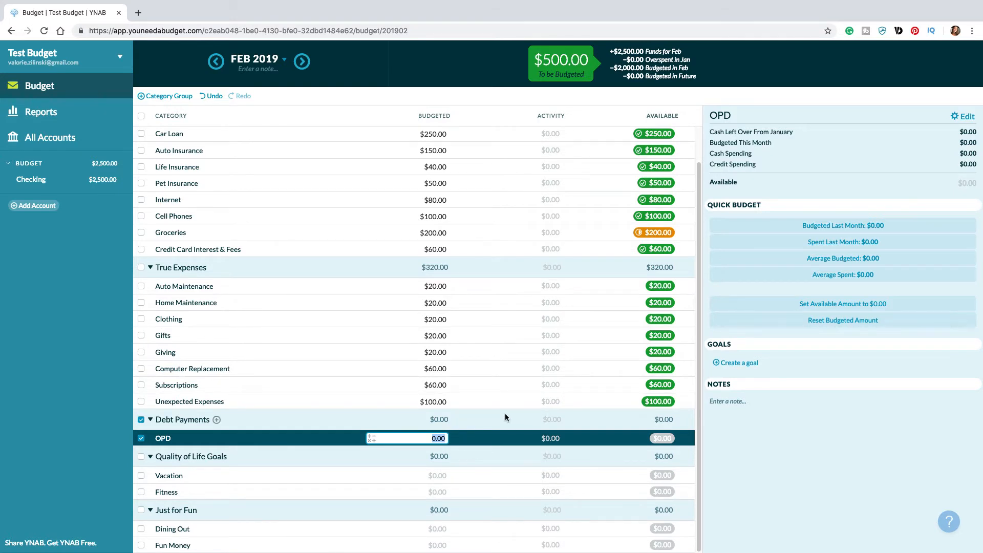
pyautogui.write('150')
pyautogui.press('Tab')
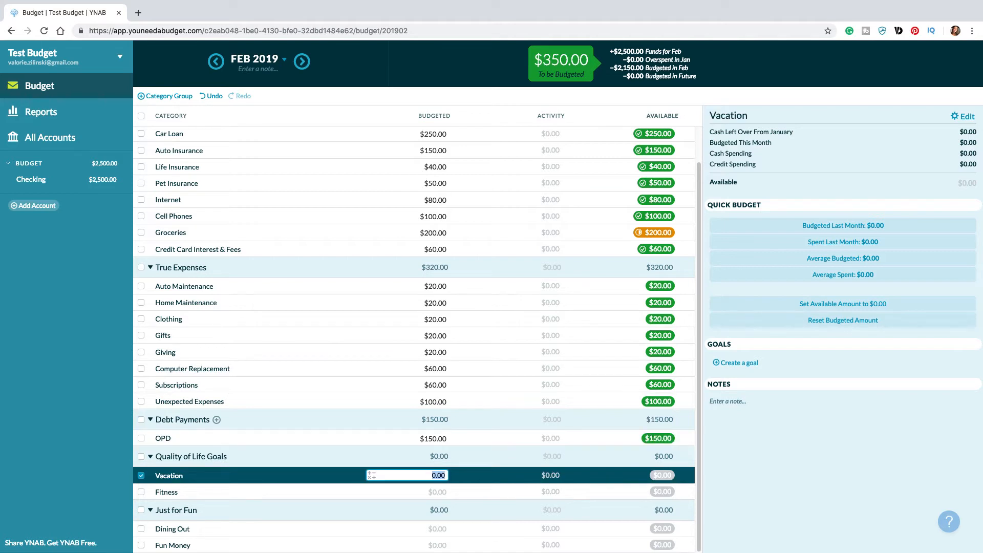
# Step: Budget $50 for Vacation and $40 for Fitness under Quality of Life Goals
pyautogui.write('50')
pyautogui.press('Tab')
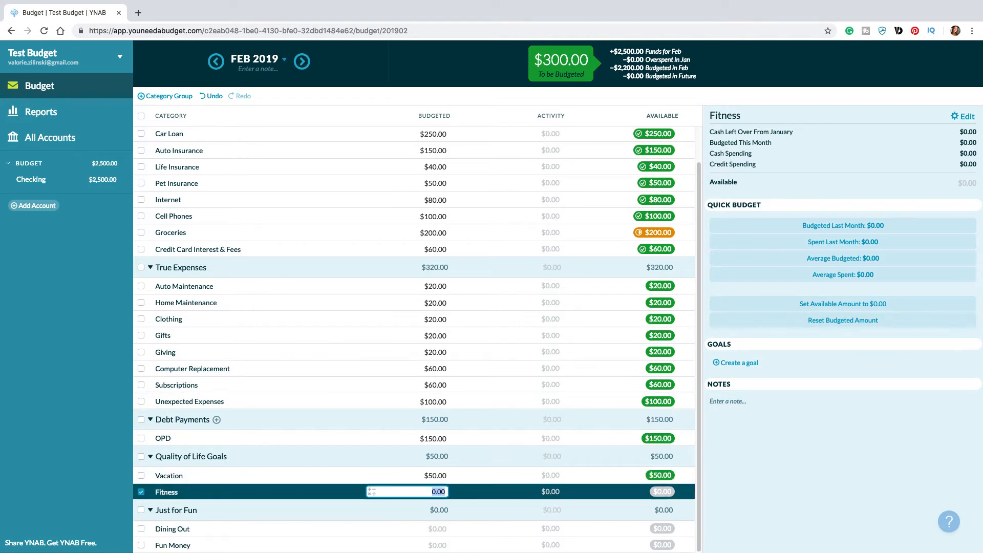
pyautogui.write('40')
pyautogui.press('Tab')
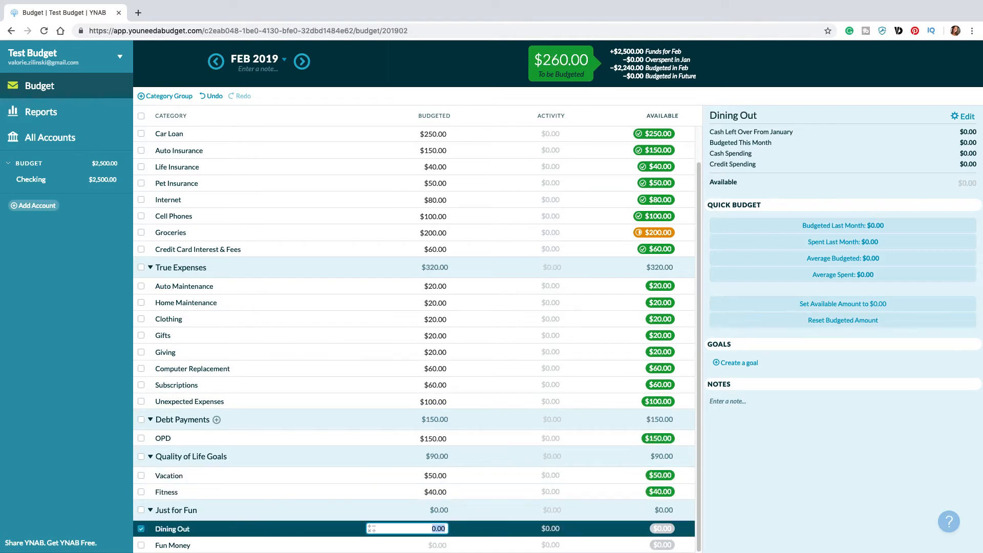
# Step: Budget $140 for Dining Out and $120 for Fun Money under Just for Fun
pyautogui.write('140')
pyautogui.press('Tab')
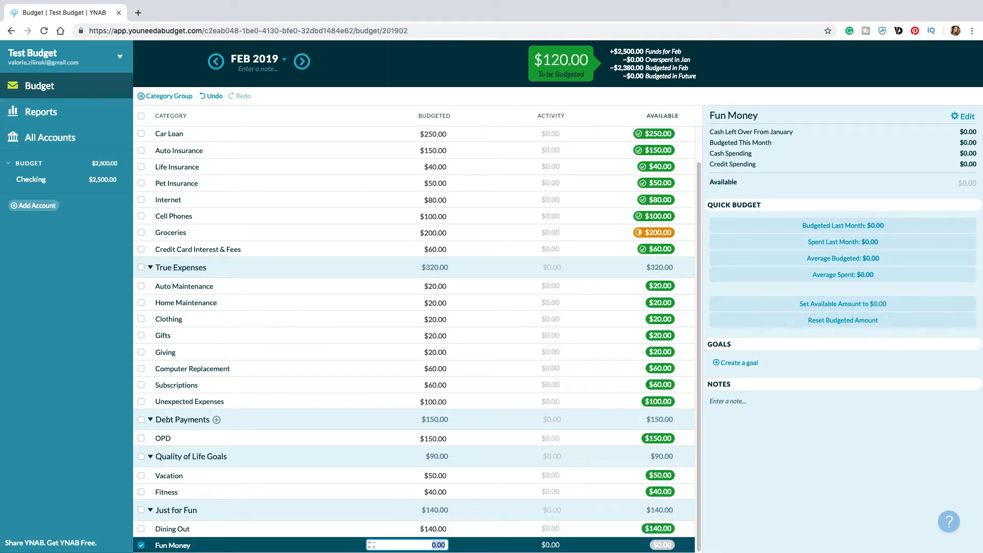
pyautogui.write('120')
pyautogui.press('Return')
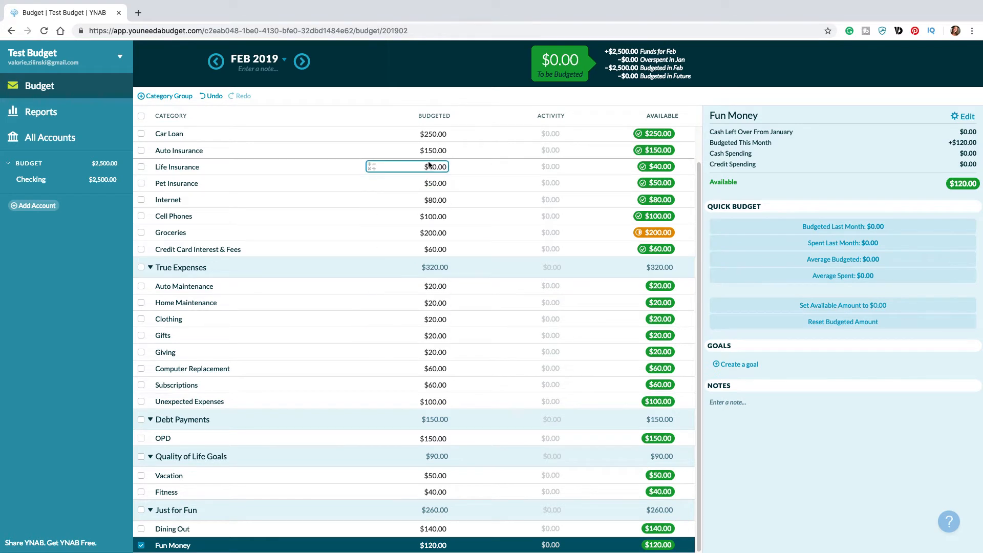
pyautogui.click(433, 135)
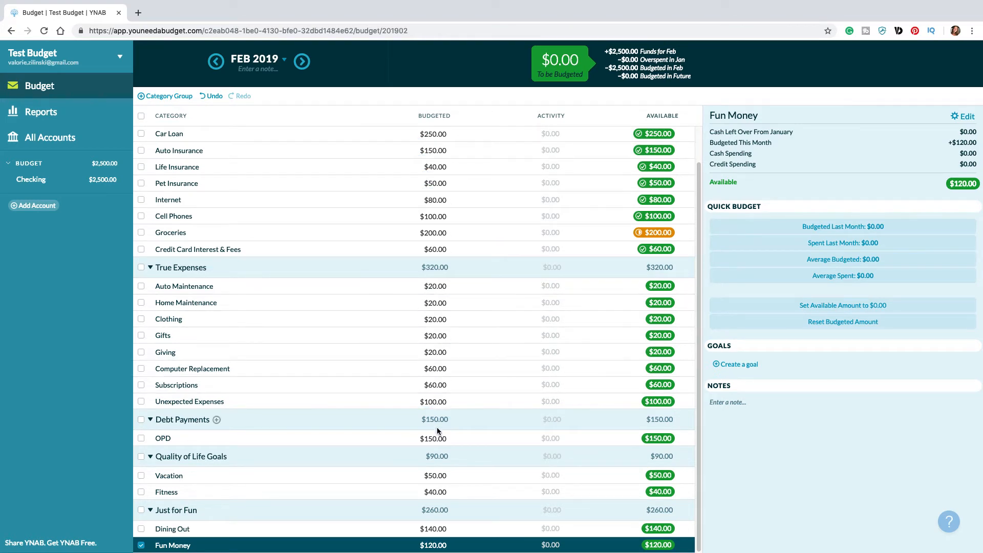
pyautogui.scroll(1, 438, 368)
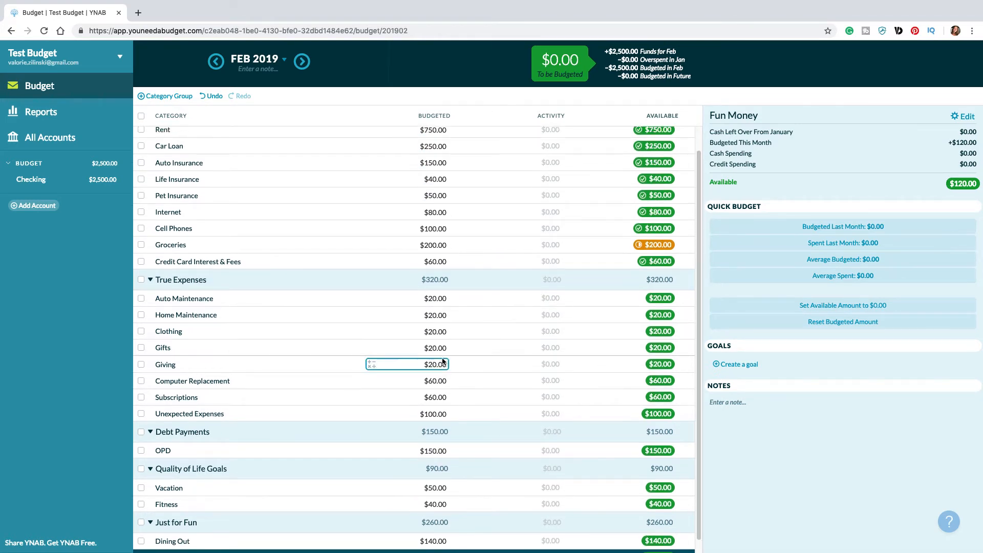
pyautogui.scroll(-1, 443, 358)
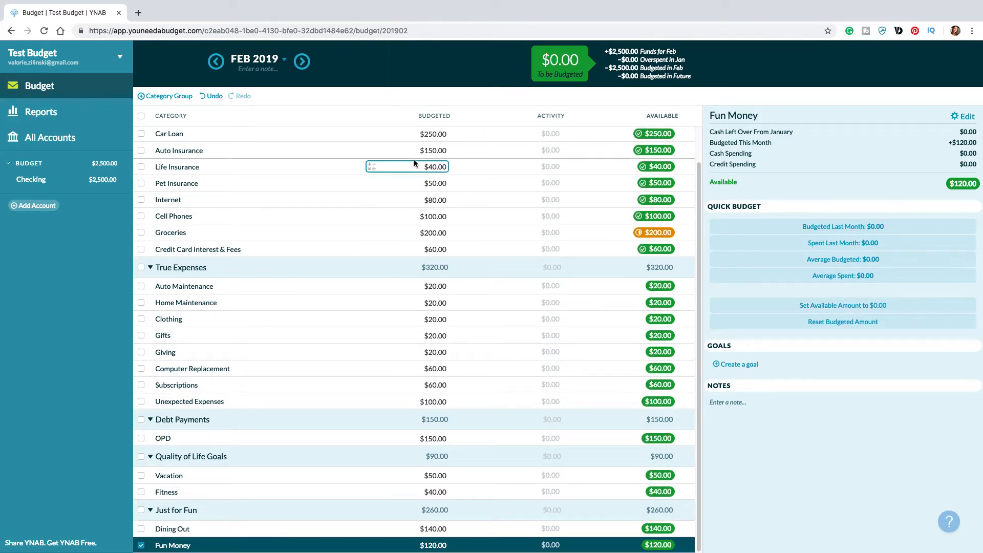
pyautogui.scroll(1, 438, 332)
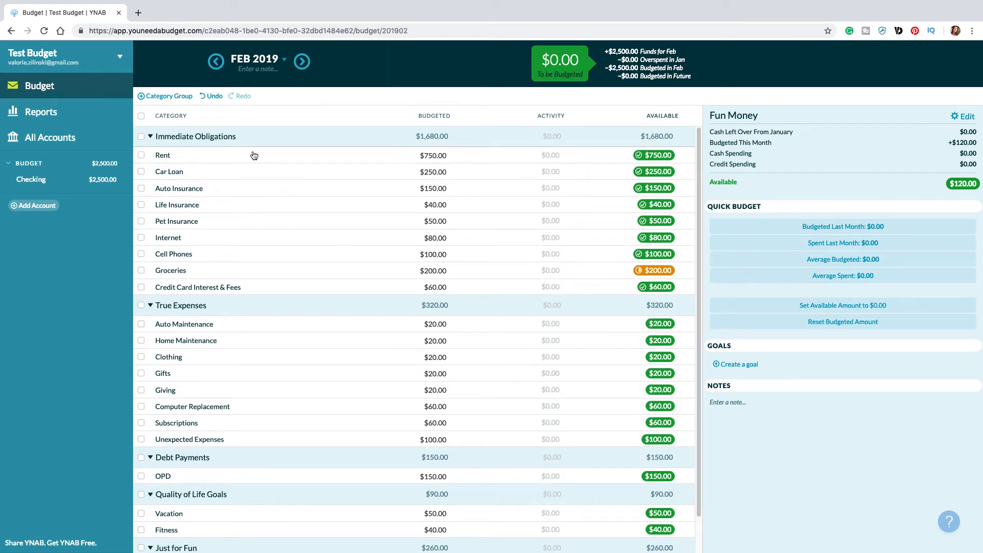
# Step: Record a $750 outflow in the Checking account with payee Landlord and category Immediate Obligations: Rent
pyautogui.click(45, 180)
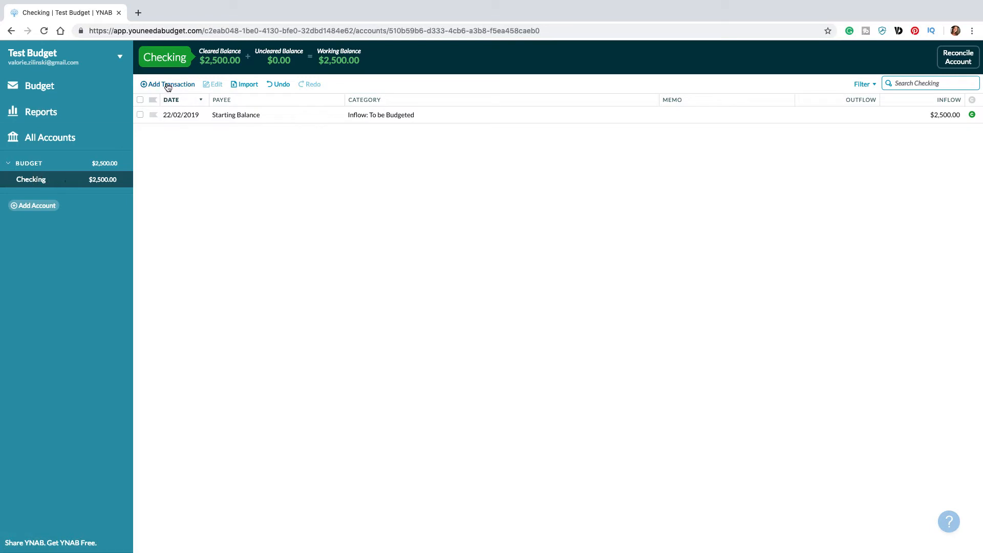
pyautogui.click(168, 85)
pyautogui.press('Tab')
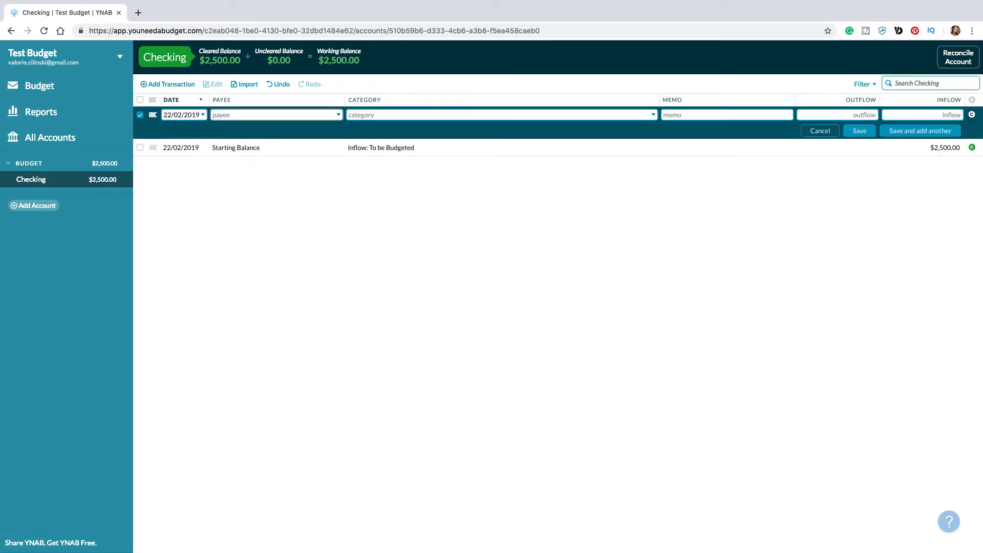
pyautogui.write('Landlord')
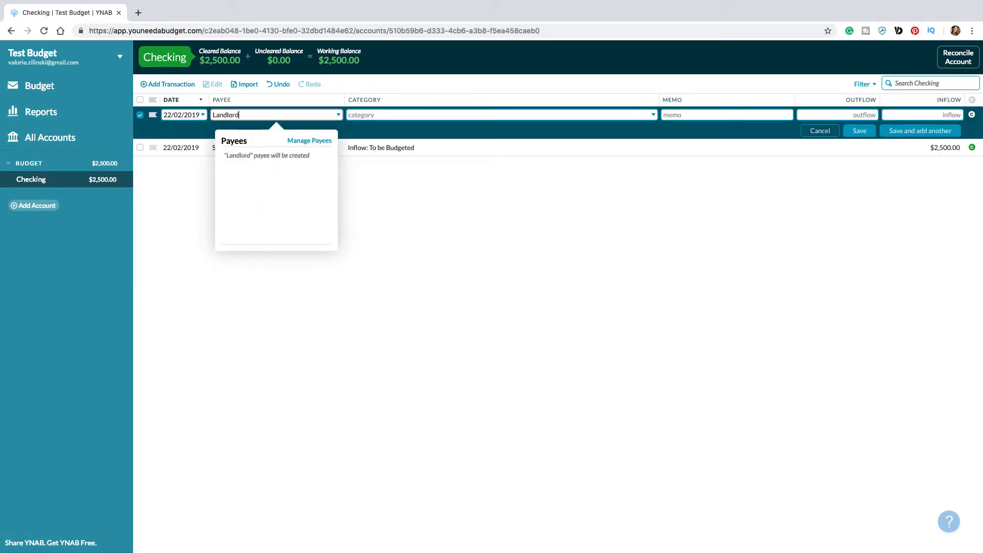
pyautogui.press('Tab')
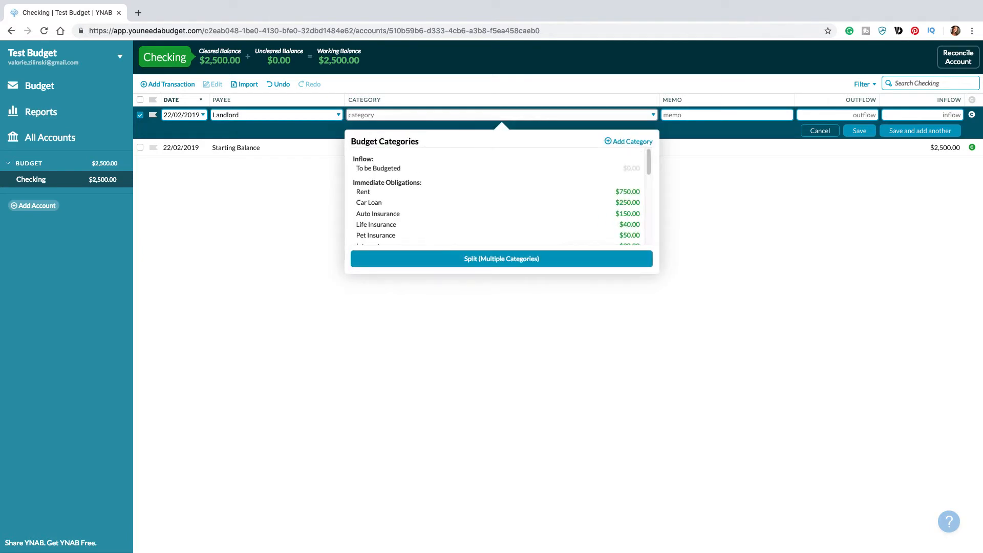
pyautogui.click(387, 192)
pyautogui.click(840, 115)
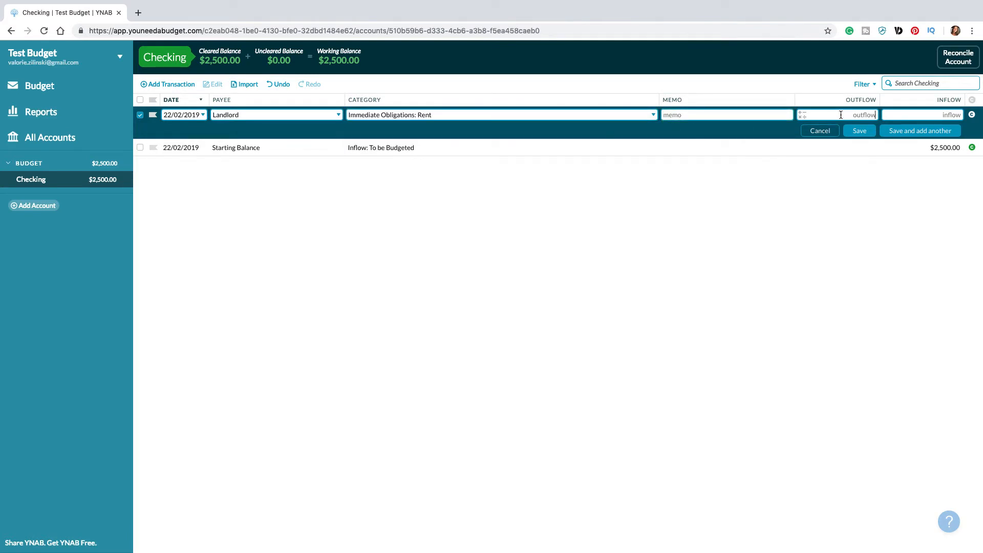
pyautogui.write('750')
pyautogui.press('Tab')
pyautogui.click(860, 131)
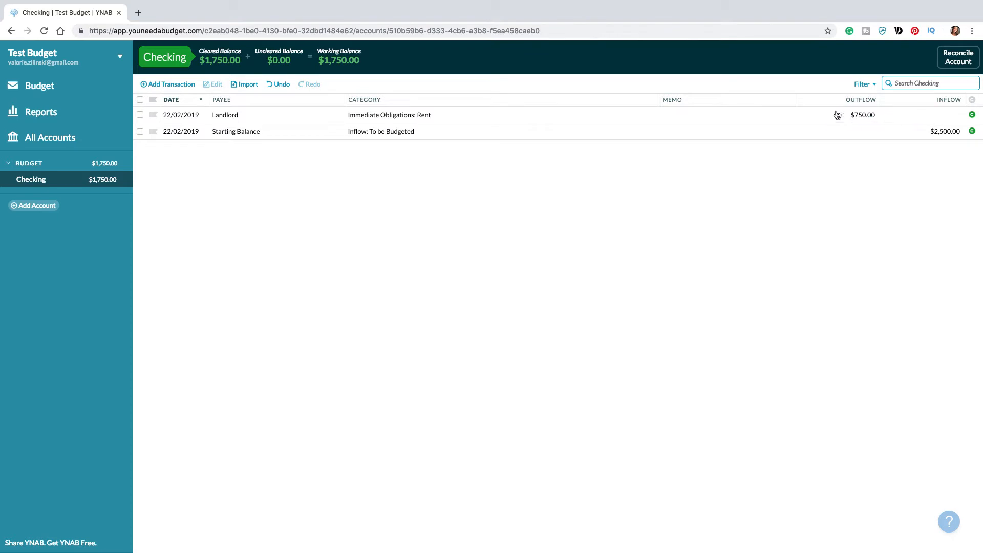
# Step: Return to the budget and check the Rent category's budgeted amount, activity and available balance
pyautogui.click(67, 89)
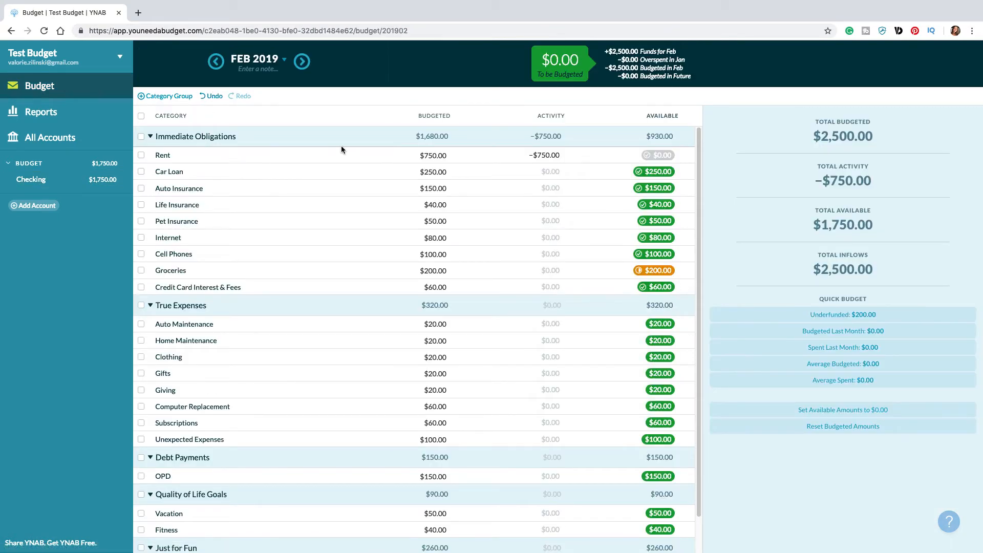
pyautogui.click(420, 153)
pyautogui.click(435, 155)
# Step: Start a new Checking account transaction with payee Grocery Store and category Immediate Obligations: Groceries
pyautogui.click(79, 180)
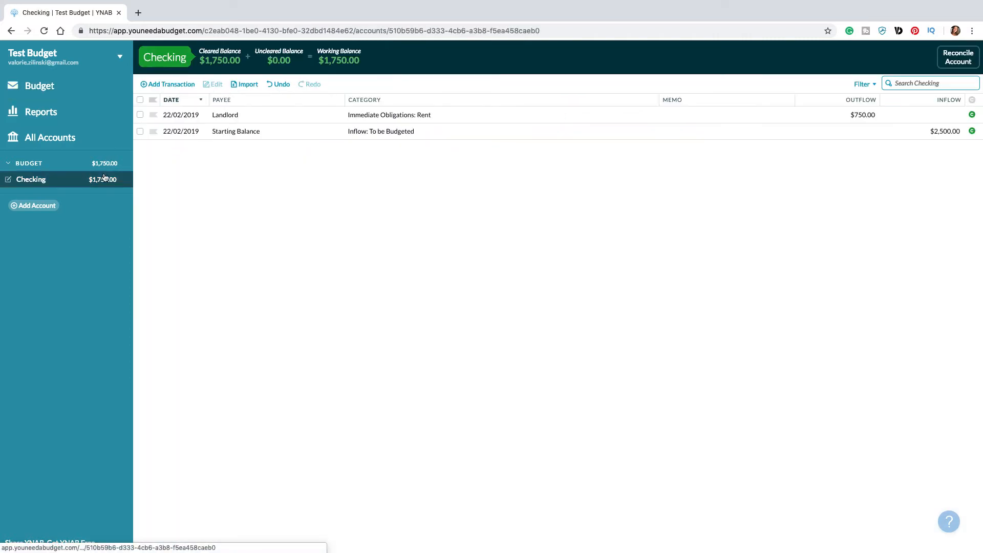
pyautogui.click(177, 90)
pyautogui.click(269, 115)
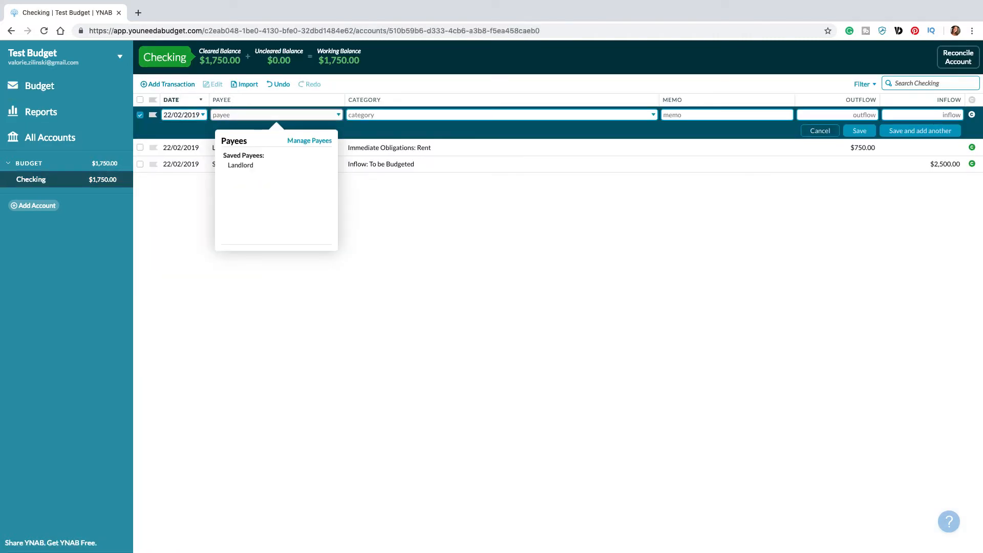
pyautogui.write('Grocery Store')
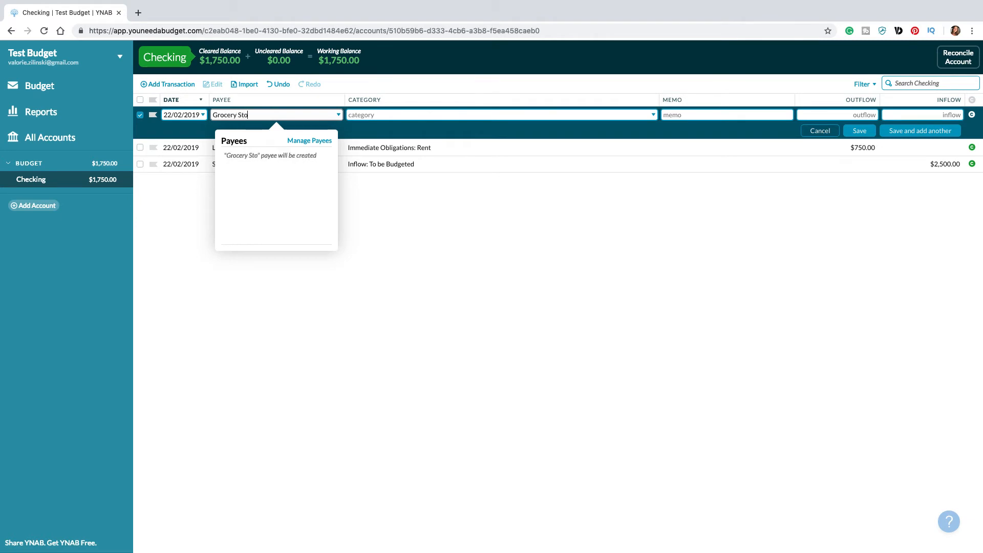
pyautogui.press('Tab')
pyautogui.write('gro')
pyautogui.press('Tab')
pyautogui.press('Tab')
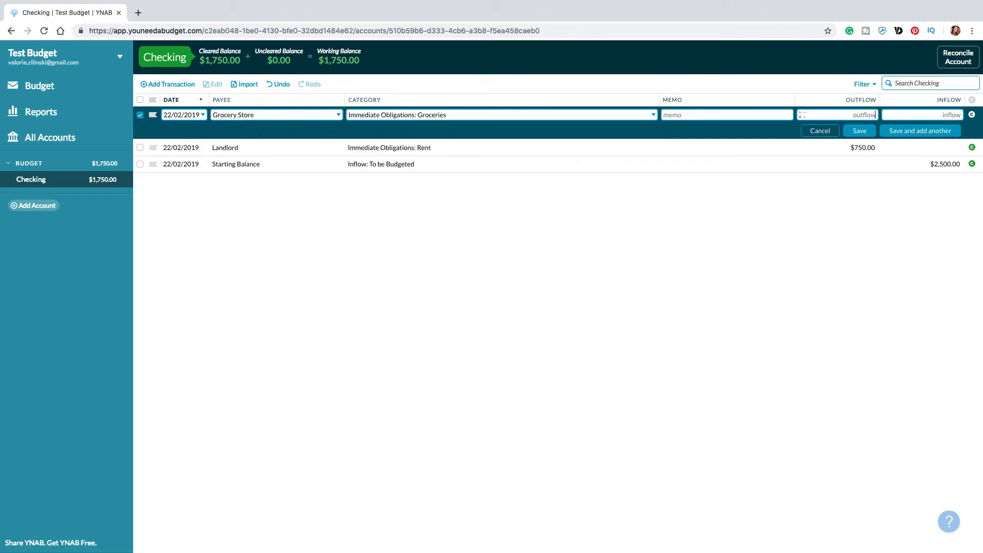
# Step: Enter a $210.00 outflow for the Grocery Store transaction and save it
pyautogui.write('210.00')
pyautogui.click(931, 115)
pyautogui.click(859, 131)
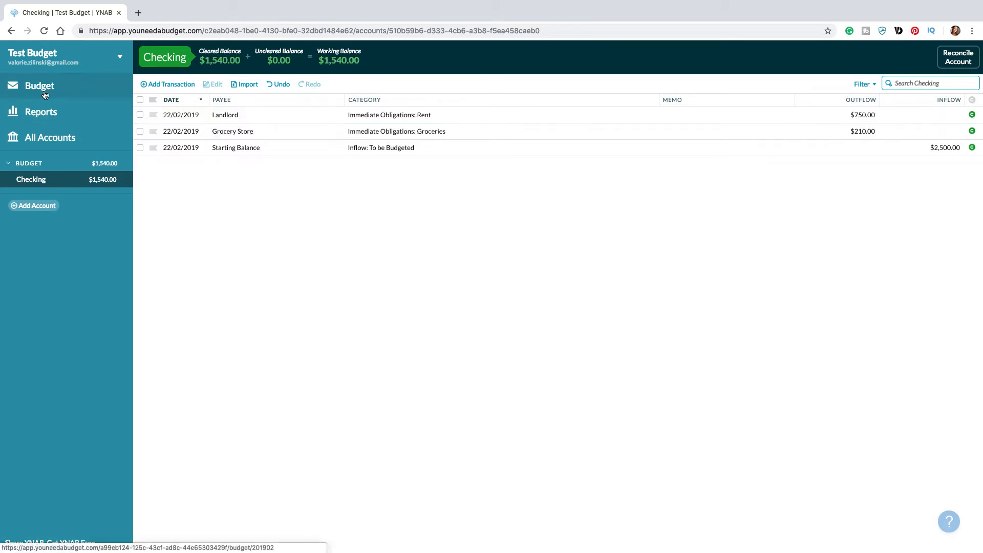
# Step: In the February budget, cover the Groceries overspending with funds from Just for Fun: Dining Out
pyautogui.click(45, 92)
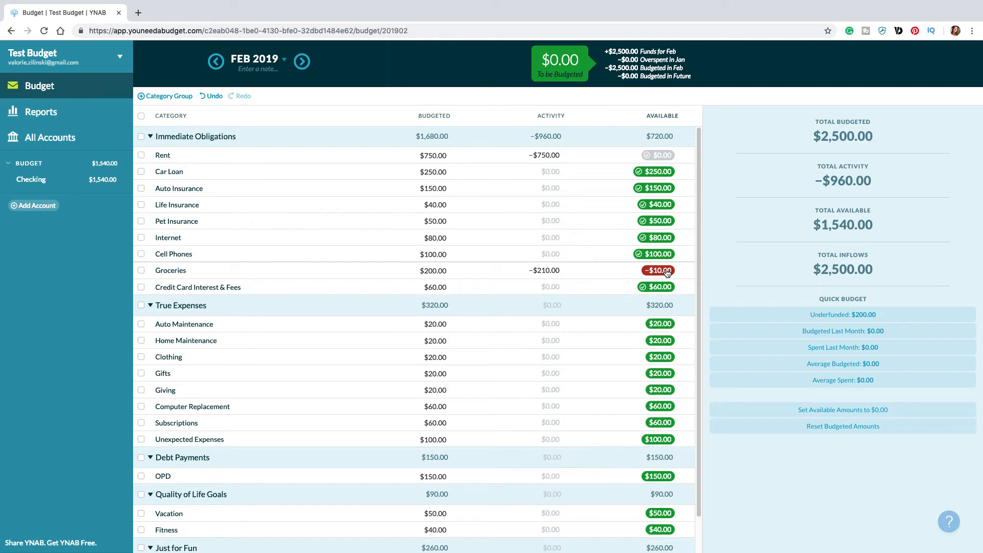
pyautogui.moveTo(668, 272)
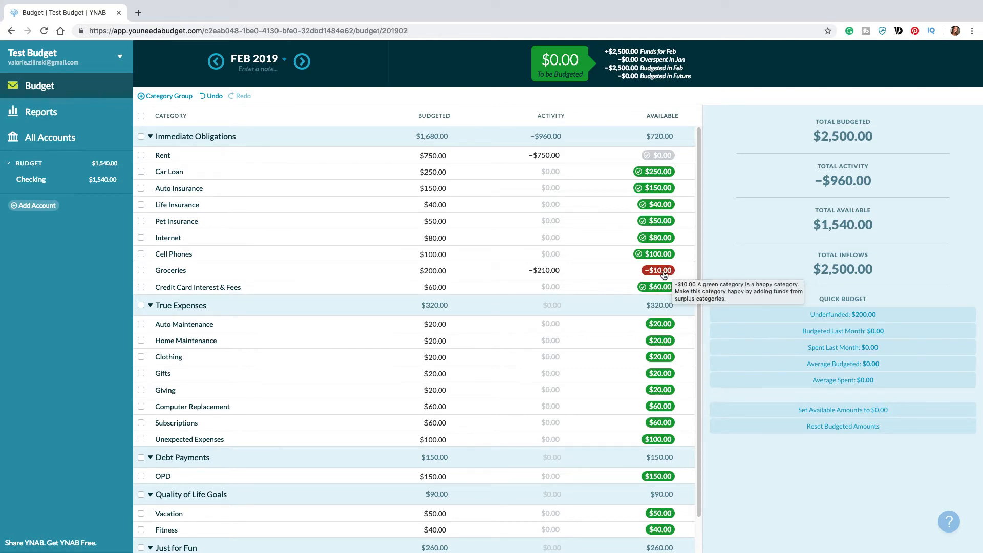
pyautogui.click(664, 275)
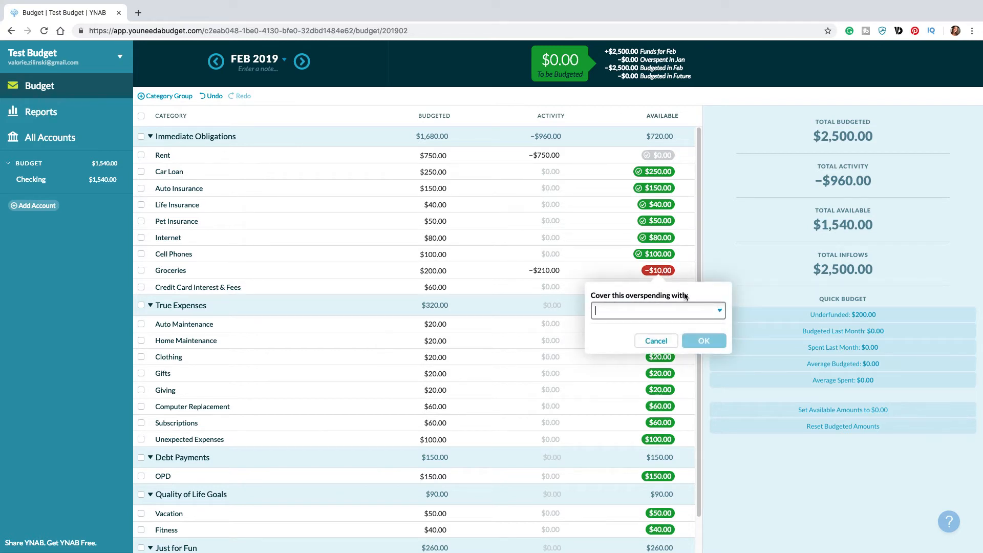
pyautogui.click(675, 309)
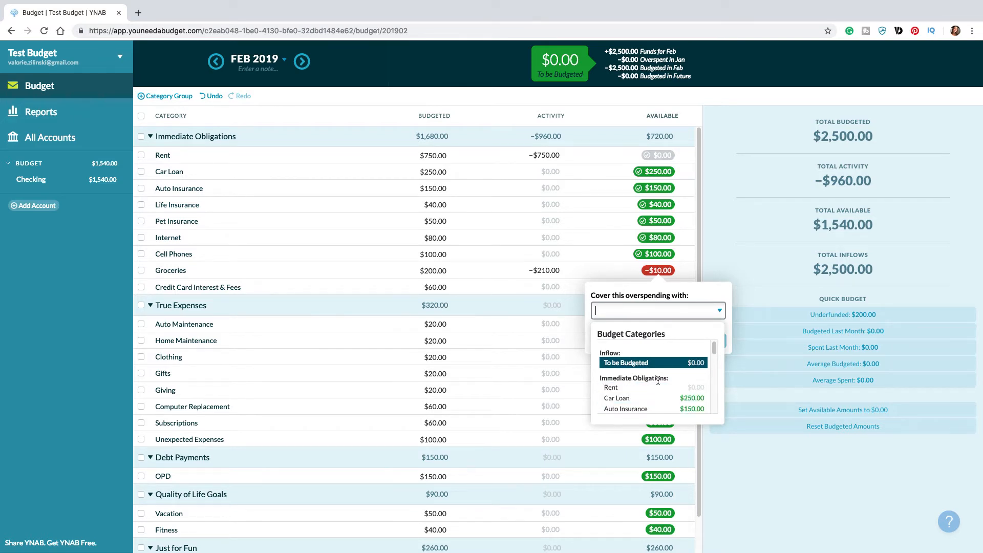
pyautogui.scroll(-2, 652, 386)
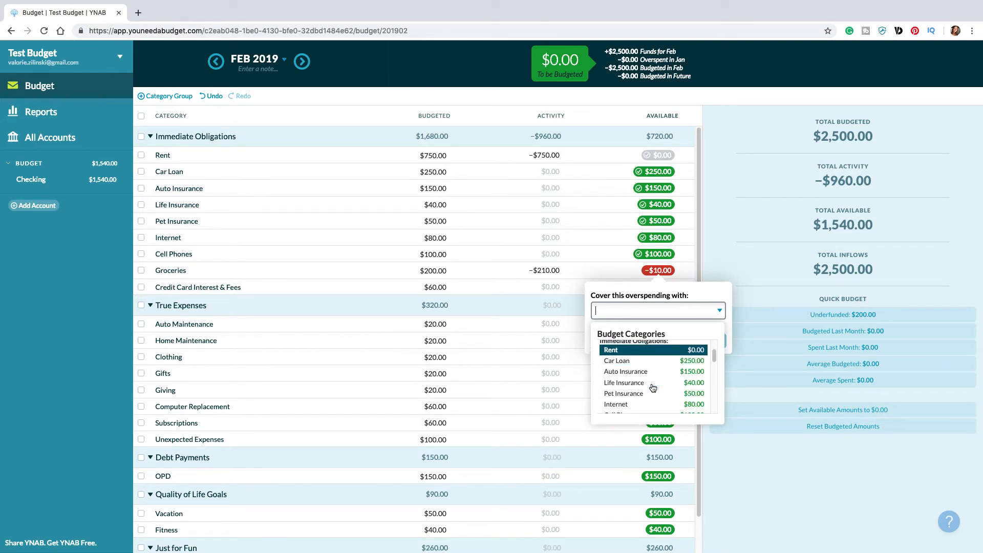
pyautogui.scroll(-3, 651, 386)
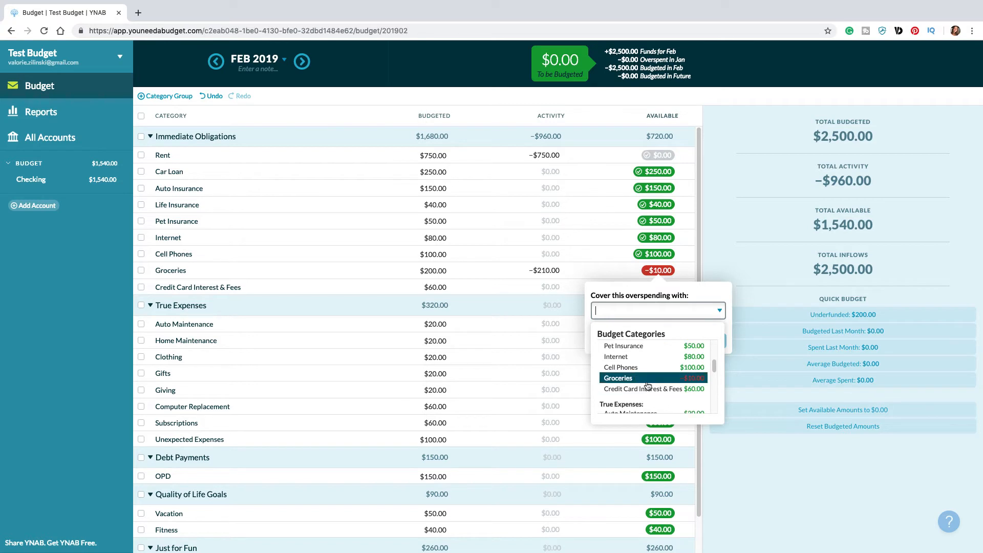
pyautogui.scroll(-2, 648, 385)
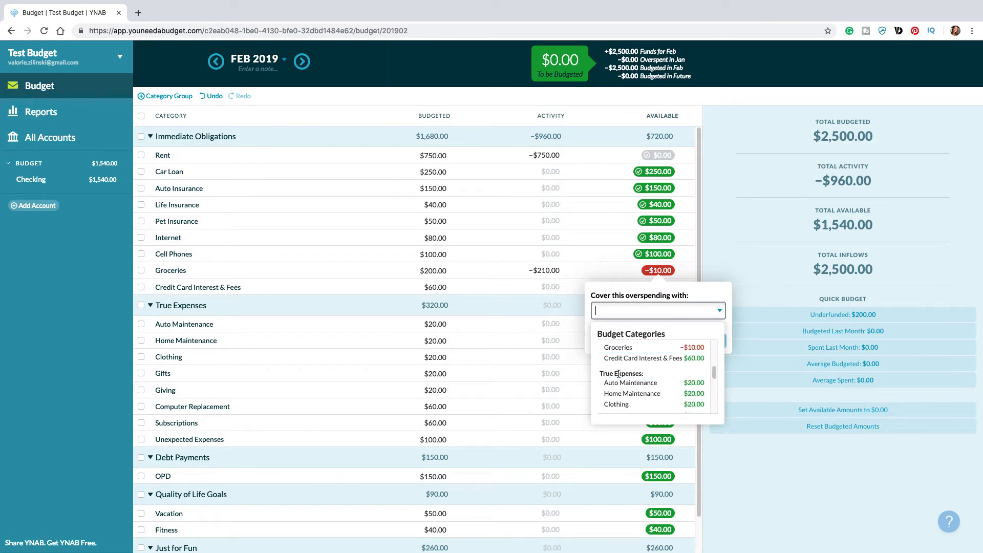
pyautogui.scroll(-1, 640, 391)
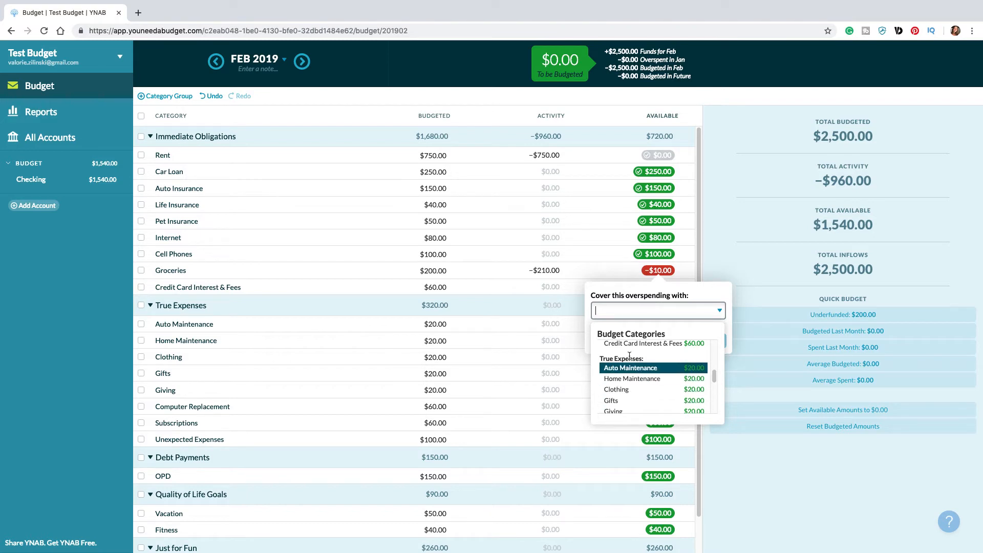
pyautogui.scroll(-3, 642, 389)
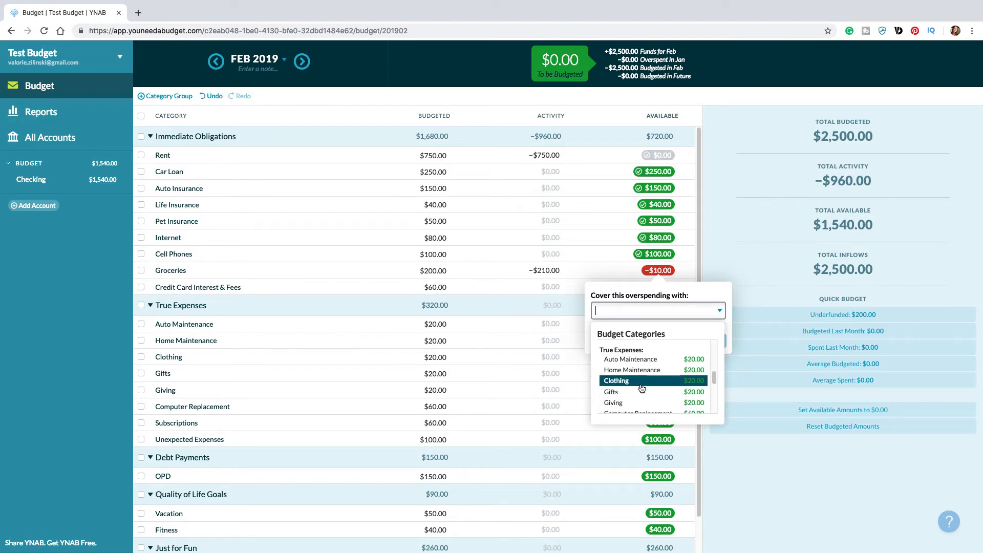
pyautogui.scroll(-2, 641, 387)
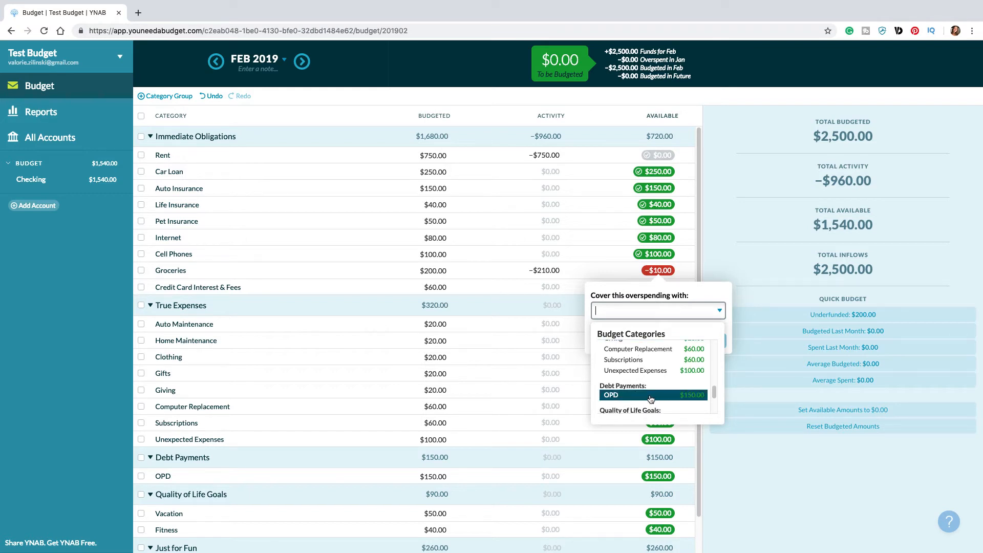
pyautogui.scroll(-2, 656, 396)
pyautogui.scroll(-1, 650, 395)
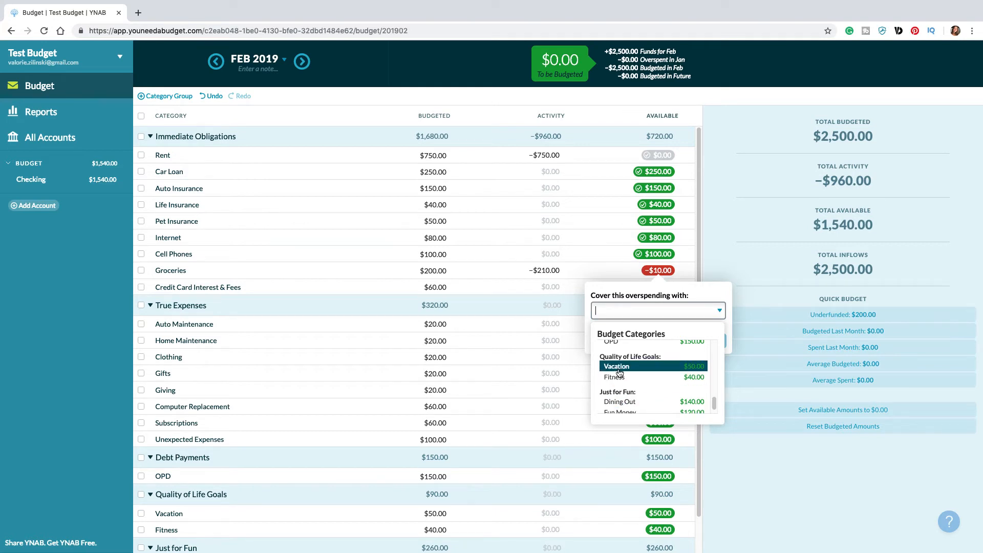
pyautogui.click(621, 397)
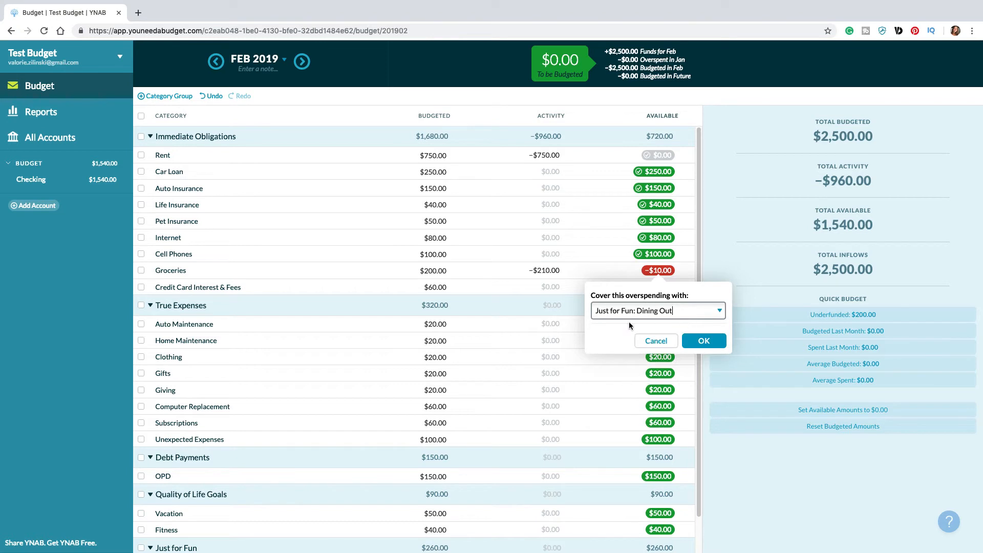
pyautogui.click(692, 341)
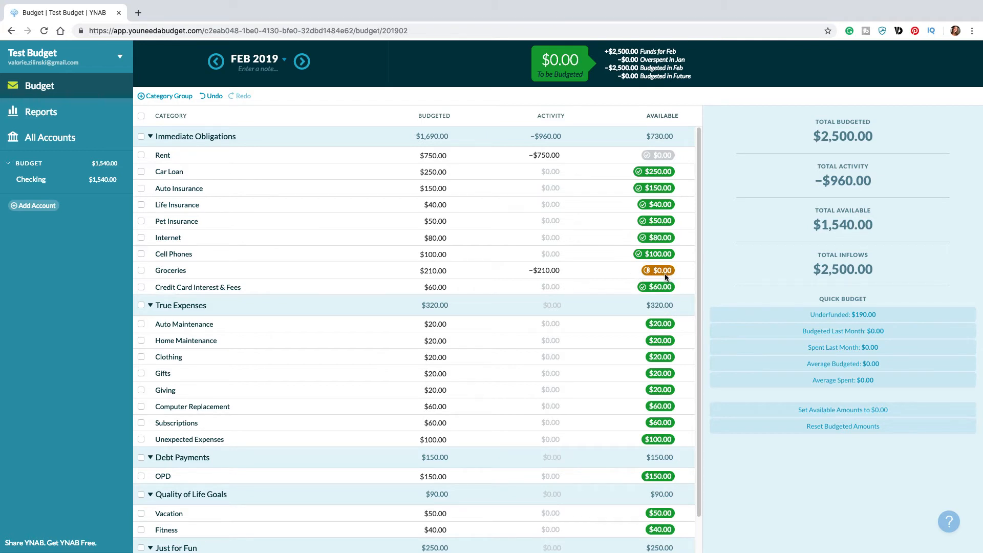
# Step: Start adding an unlinked account and set its account type to Credit Card
pyautogui.scroll(-1, 626, 362)
pyautogui.scroll(-1, 627, 361)
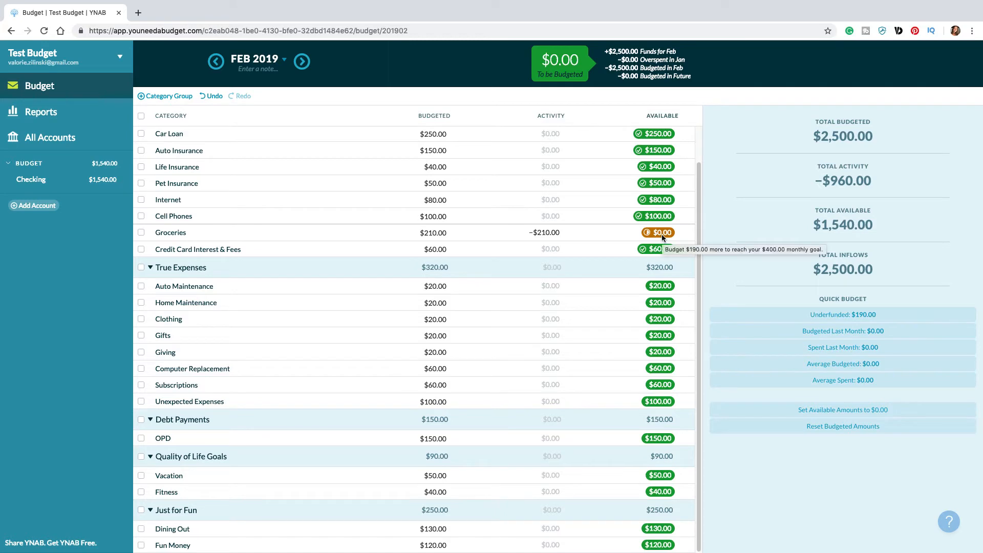
pyautogui.click(48, 210)
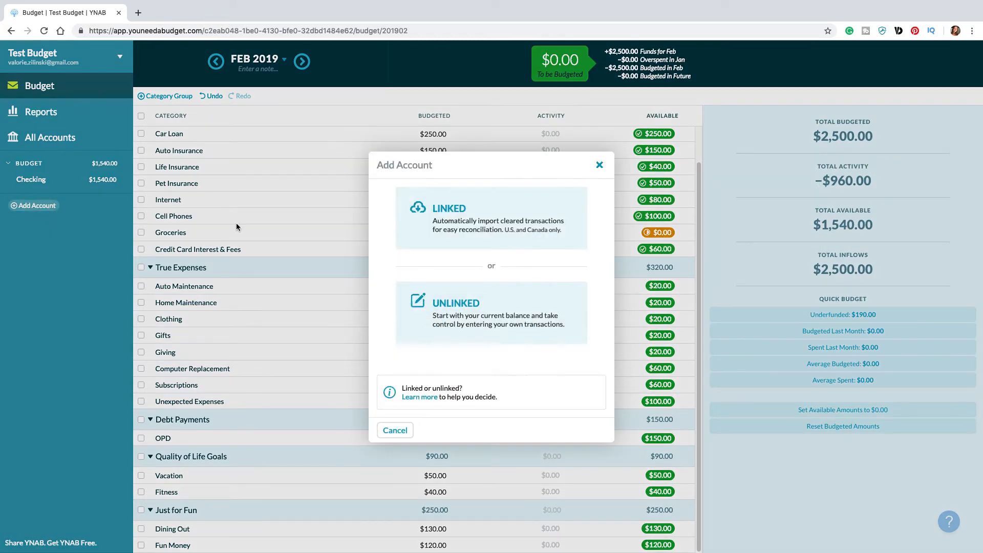
pyautogui.click(481, 314)
pyautogui.click(440, 236)
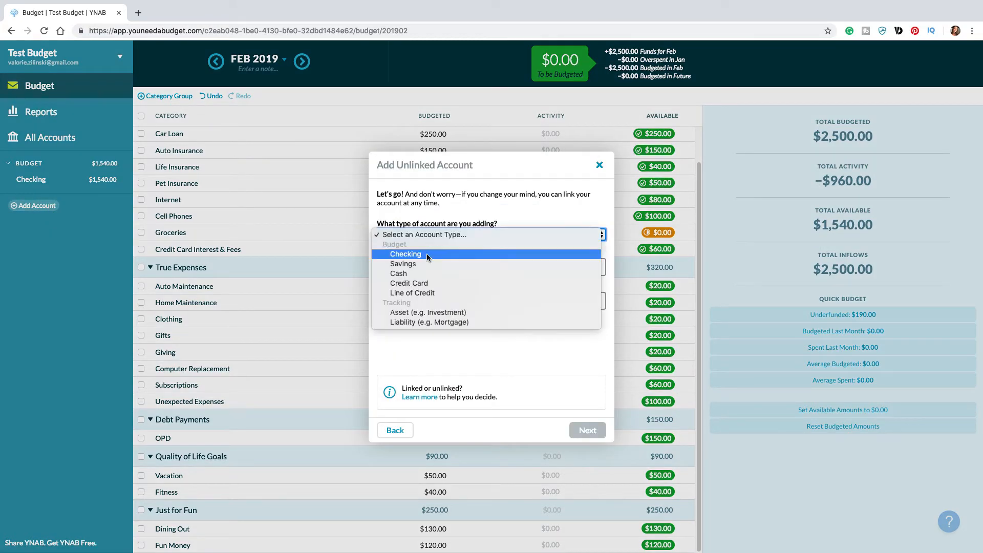
pyautogui.click(416, 284)
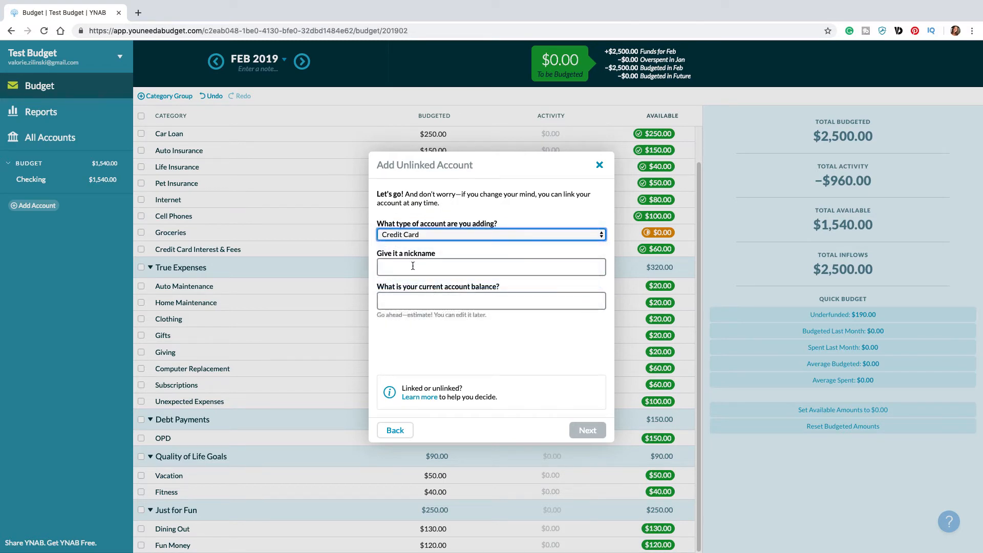
# Step: Nickname the new account Credit Card, set its current balance to 0 and finish adding it
pyautogui.click(411, 267)
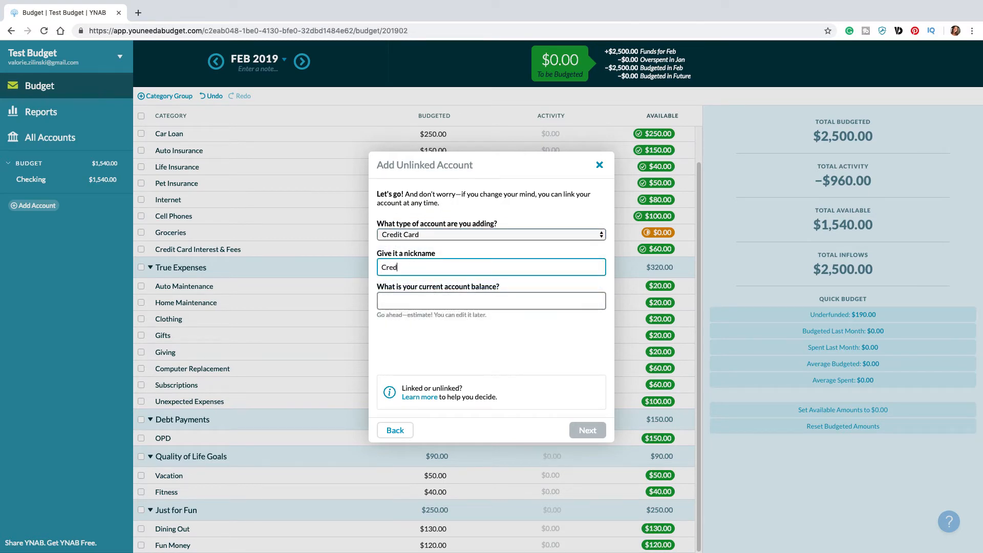
pyautogui.click(404, 300)
pyautogui.write('0')
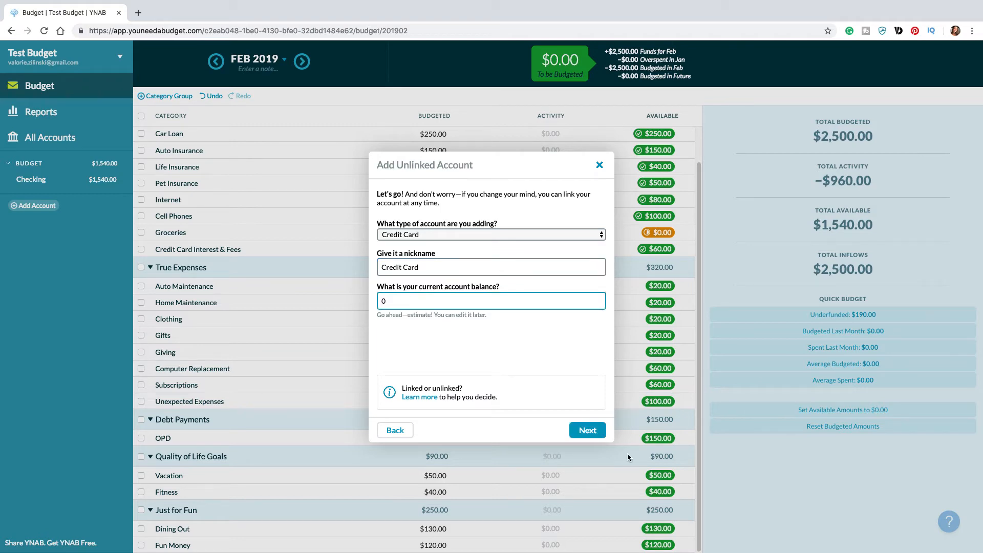
pyautogui.click(588, 431)
pyautogui.click(587, 430)
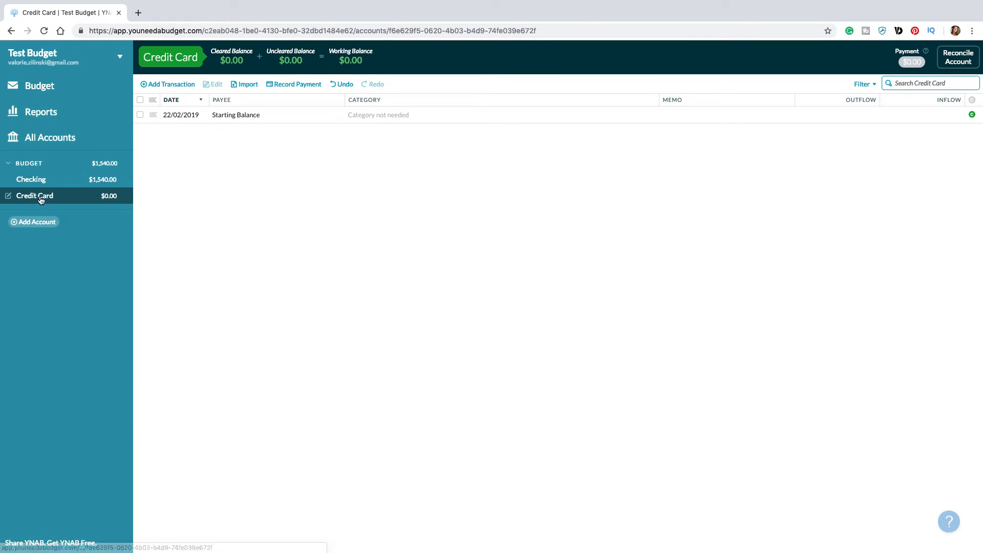
# Step: Compare the Checking and Credit Card registers and examine the Credit Card Payments group in the February budget
pyautogui.click(43, 183)
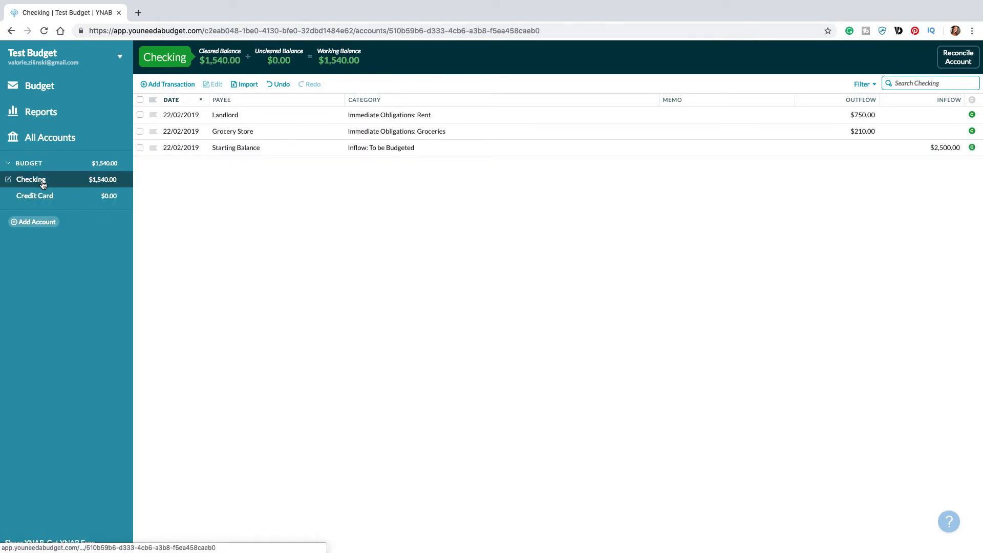
pyautogui.click(39, 195)
pyautogui.click(36, 181)
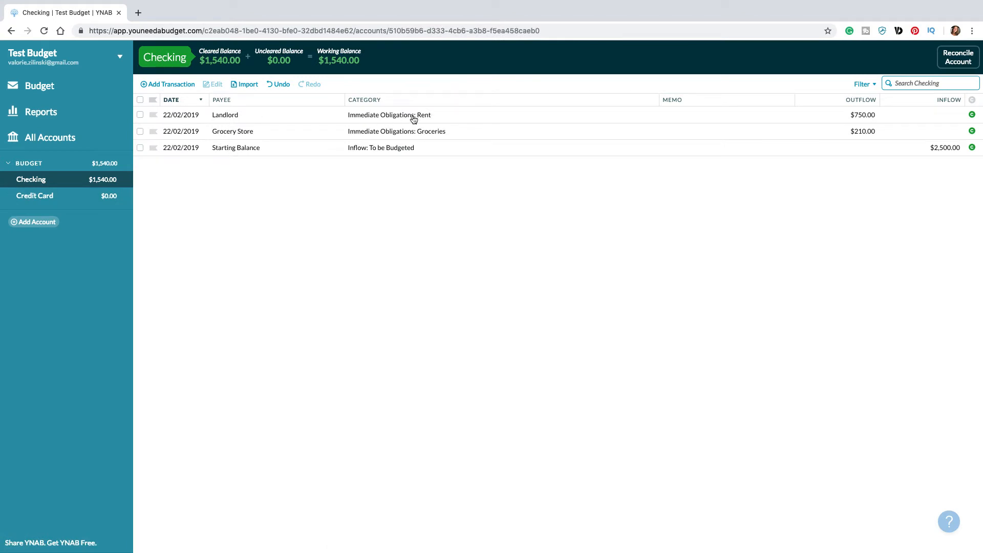
pyautogui.click(62, 198)
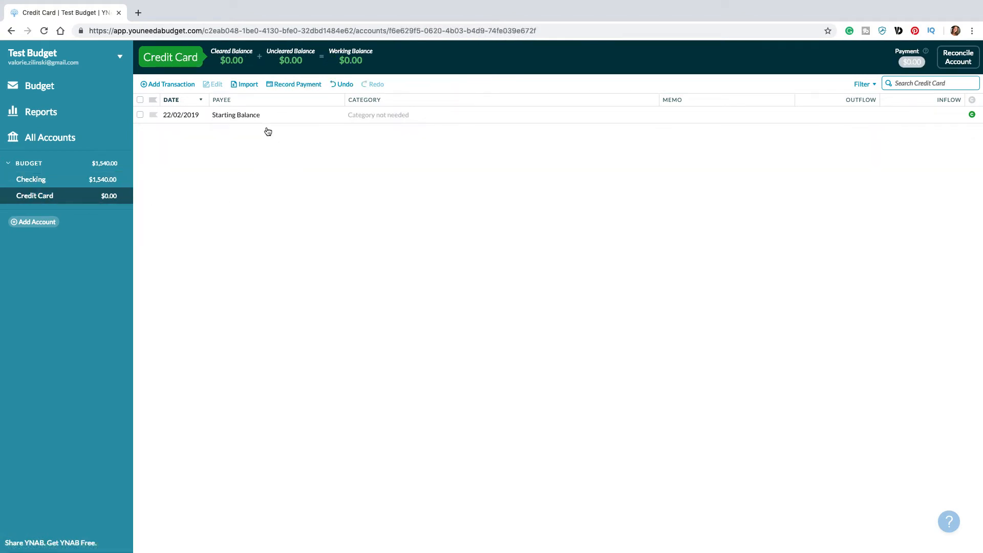
pyautogui.click(37, 87)
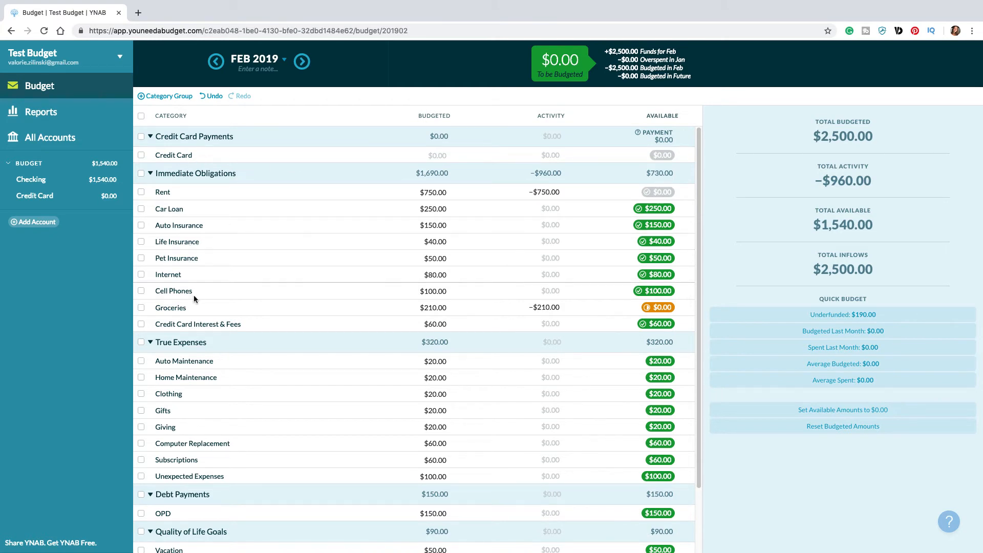
# Step: Start a new Credit Card account transaction with payee Cell Phone Company and category Immediate Obligations: Cell Phones
pyautogui.click(44, 202)
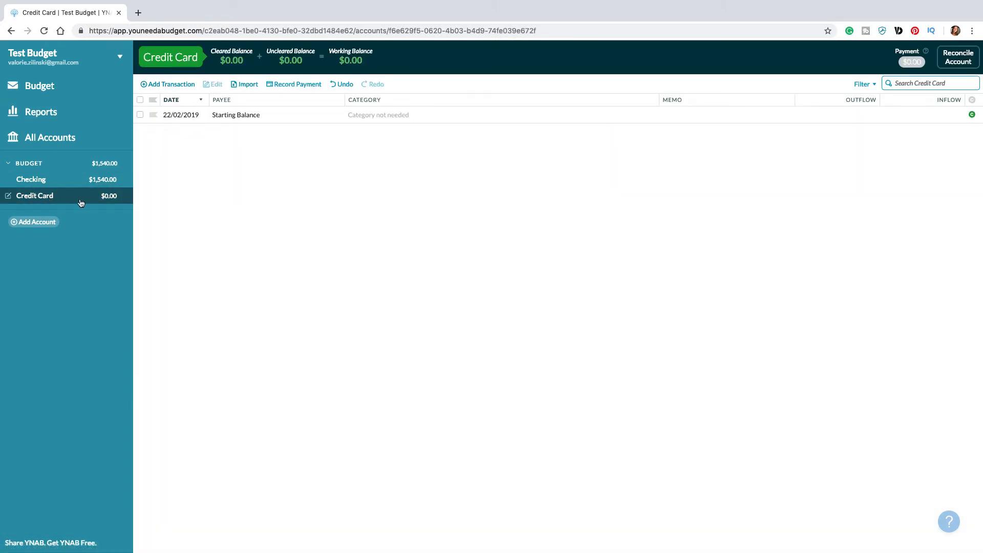
pyautogui.click(186, 87)
pyautogui.click(235, 114)
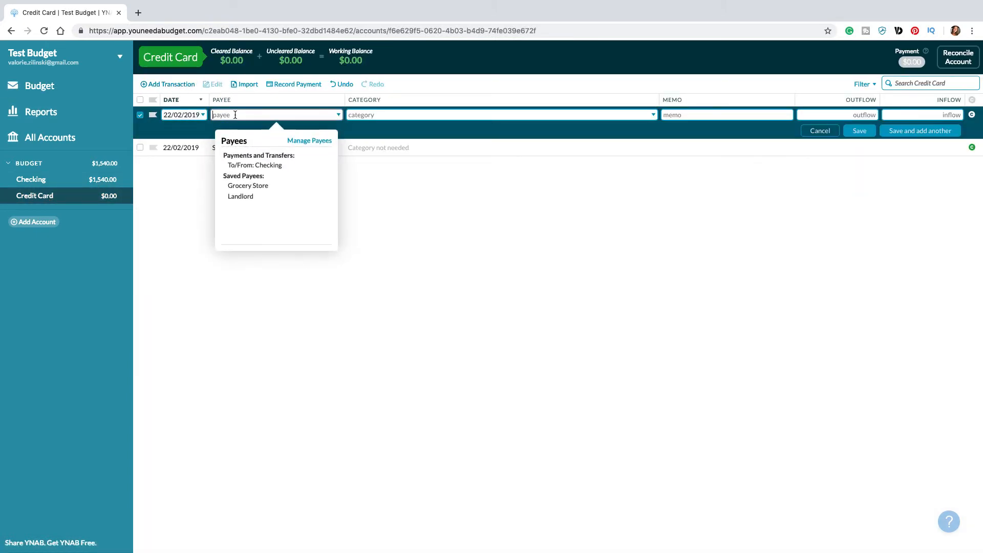
pyautogui.write('Cell')
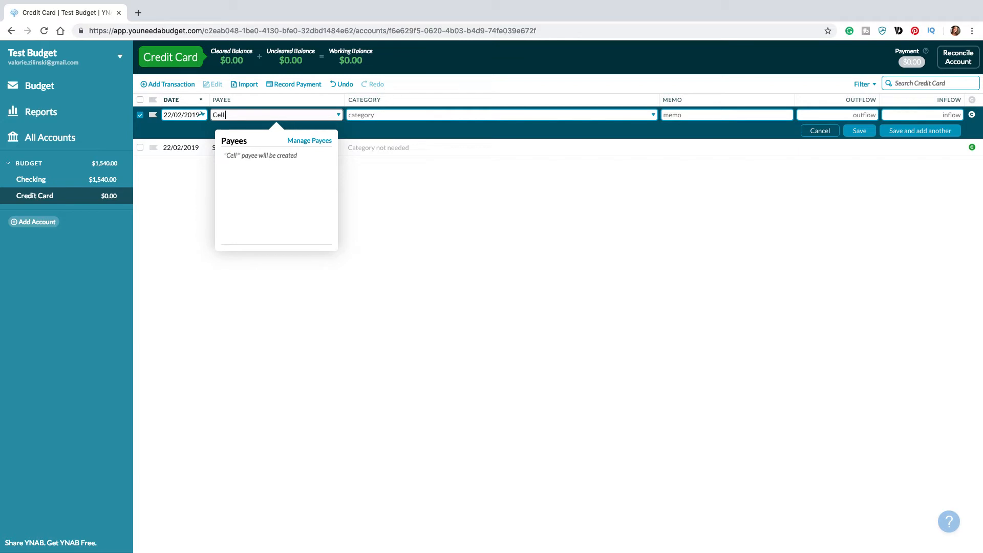
pyautogui.write(' Phone Company')
pyautogui.press('Tab')
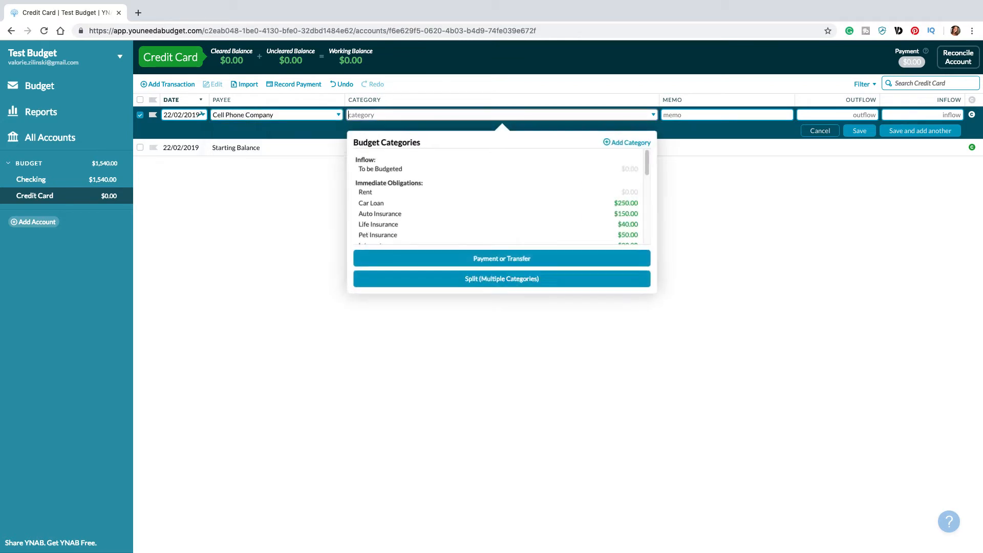
pyautogui.write('ce')
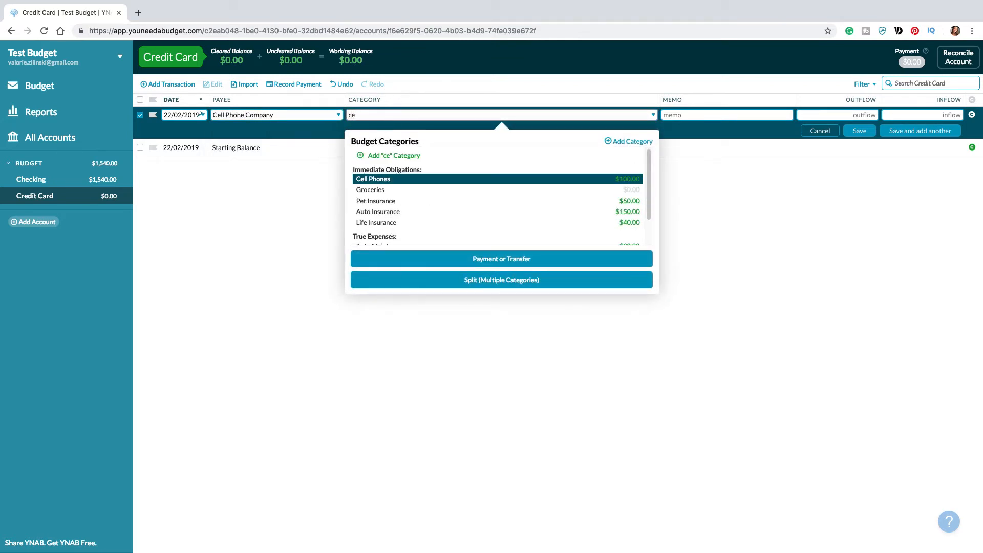
pyautogui.click(398, 179)
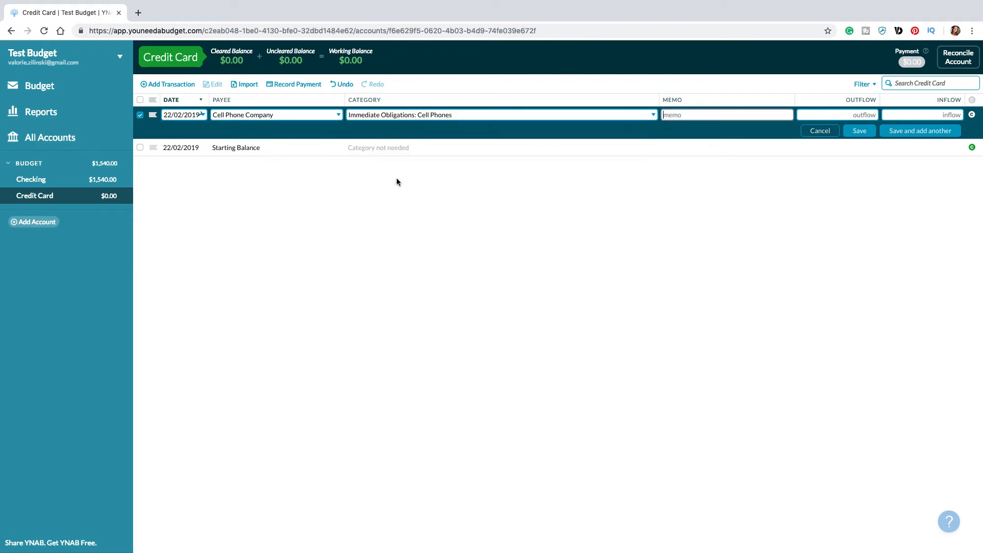
# Step: Enter a $100.00 outflow for the Cell Phone Company transaction and save it
pyautogui.click(854, 115)
pyautogui.write('100')
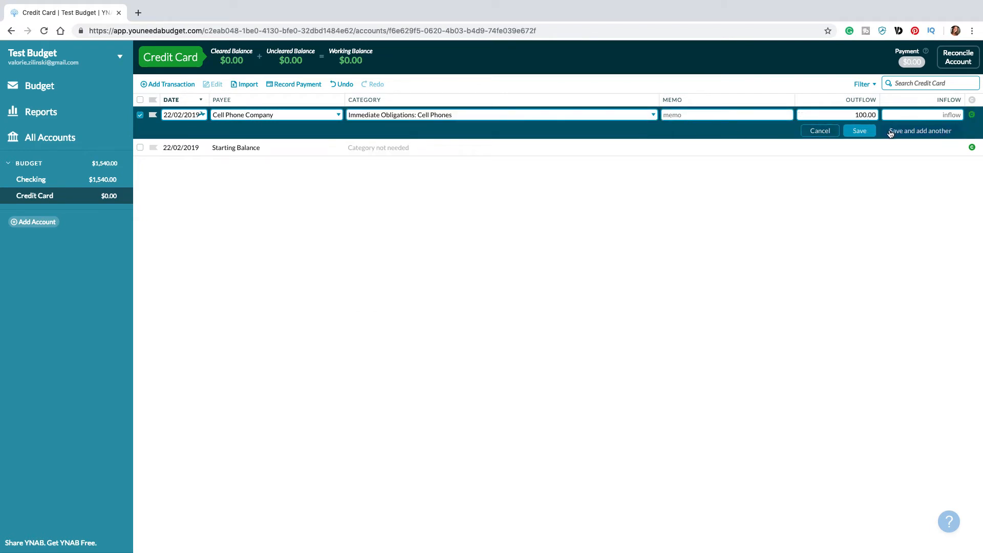
pyautogui.click(859, 130)
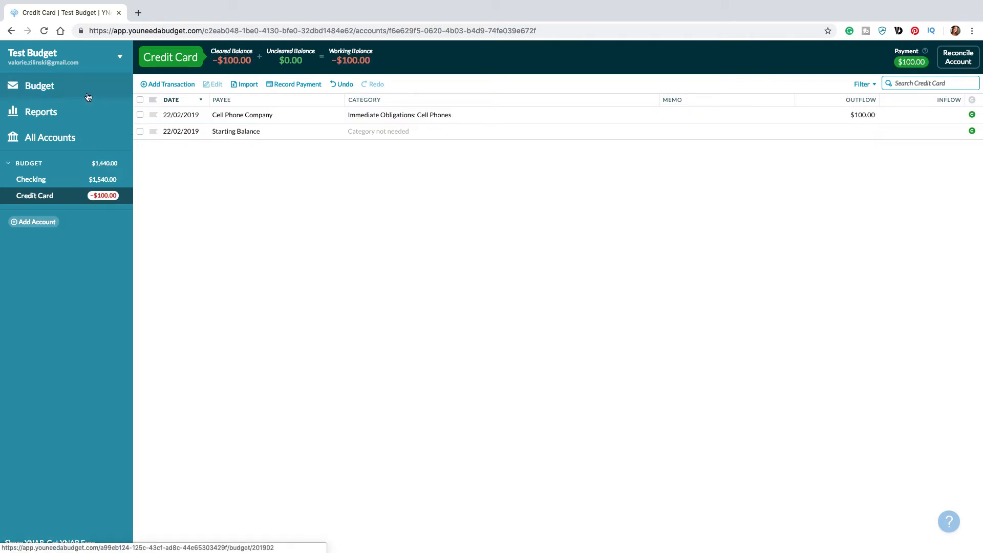
# Step: Return to the budget and check the Cell Phones and Credit Card rows' activity and available amounts
pyautogui.click(90, 95)
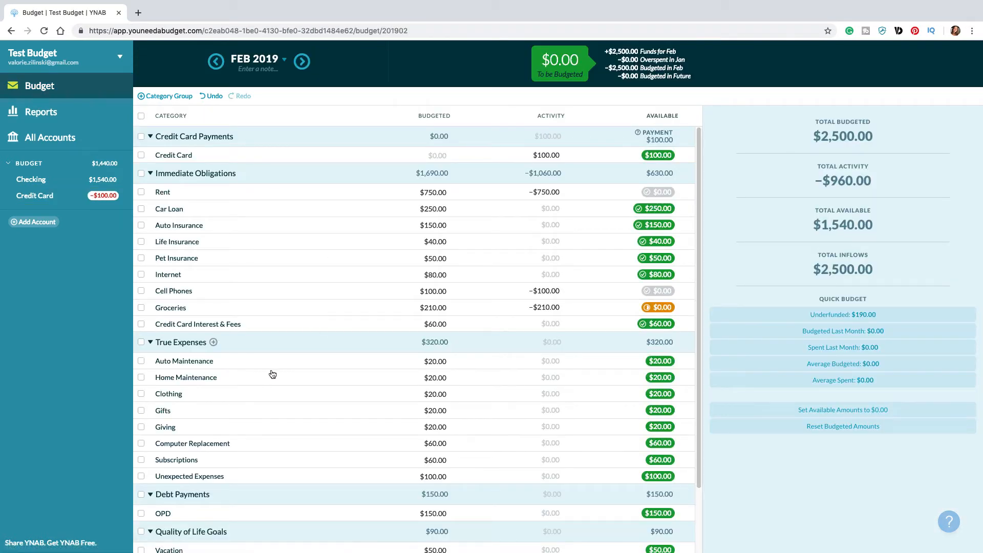
pyautogui.click(445, 289)
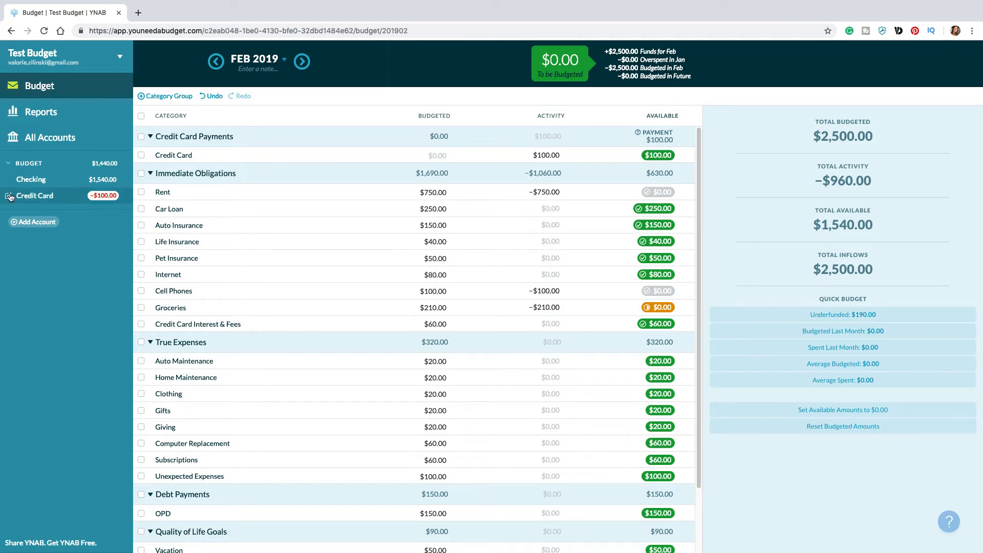
# Step: Record a $100.00 payment from the Checking account to the Credit Card account and save it
pyautogui.click(34, 183)
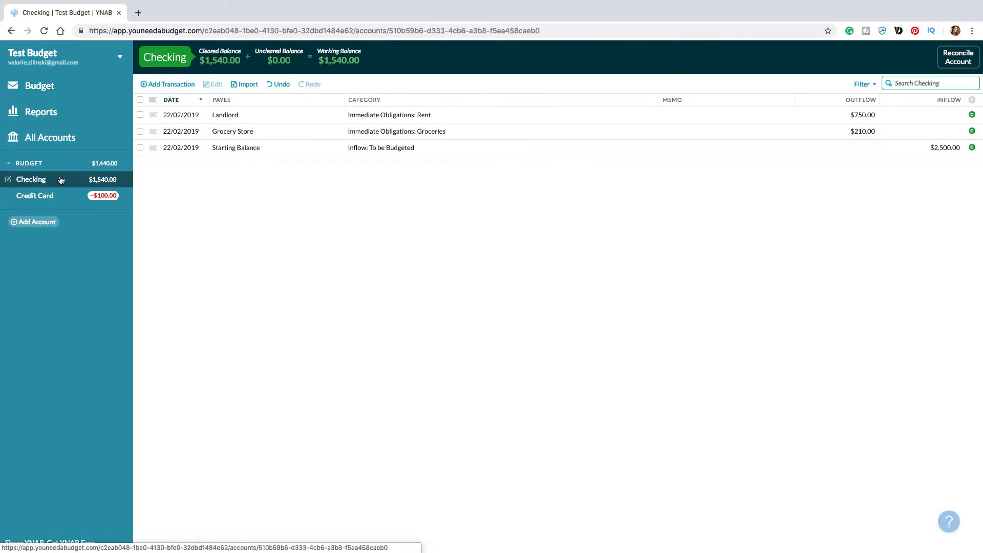
pyautogui.click(168, 84)
pyautogui.press('Tab')
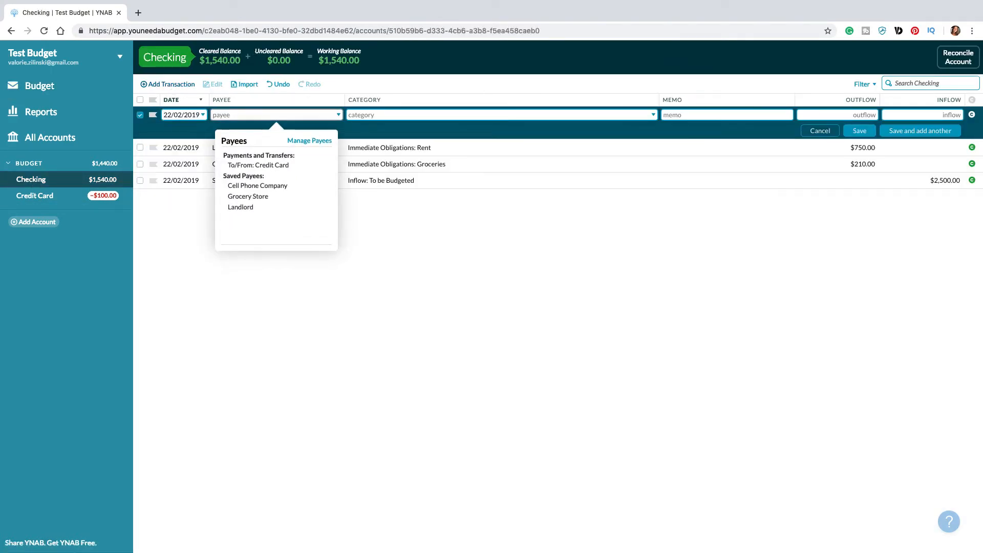
pyautogui.write('Credi')
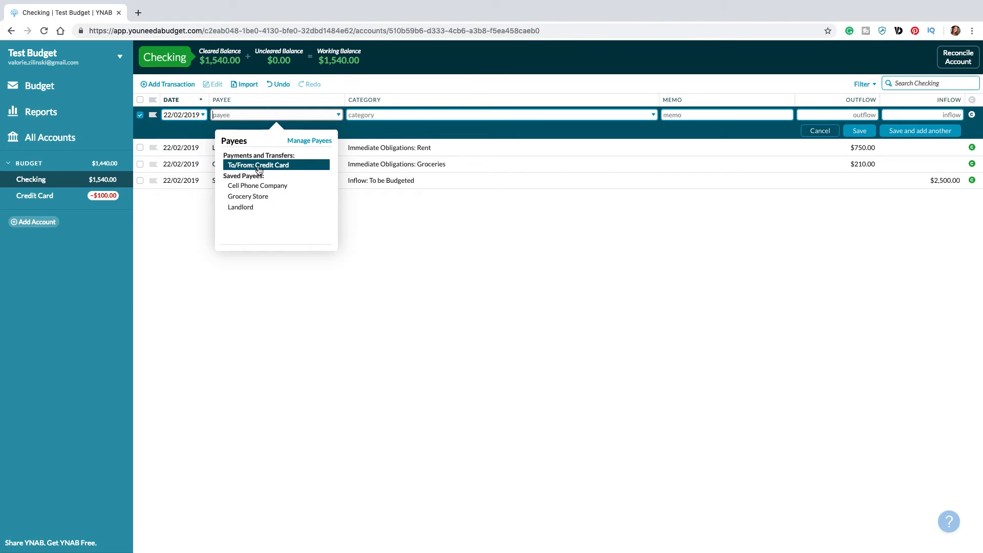
pyautogui.click(249, 166)
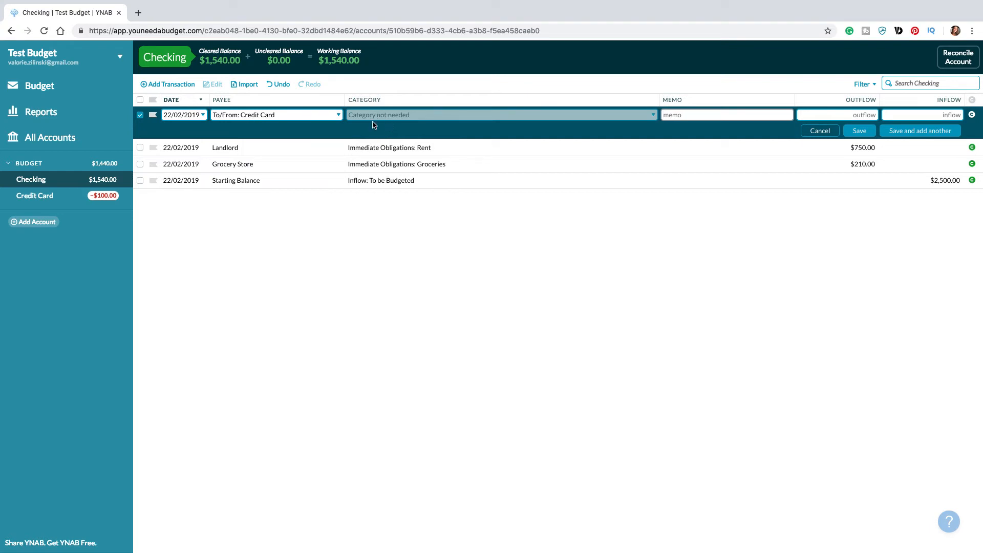
pyautogui.click(867, 114)
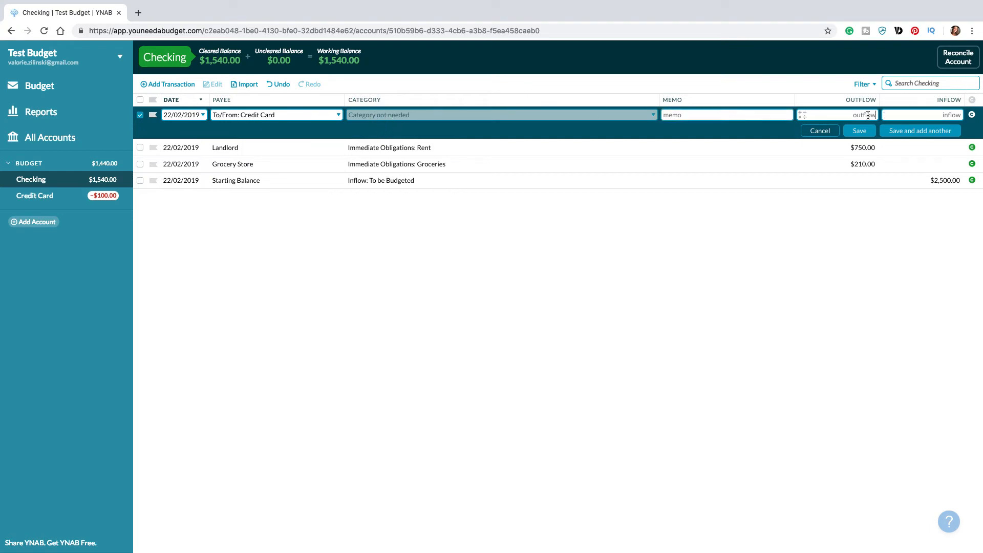
pyautogui.write('100.00')
pyautogui.click(860, 132)
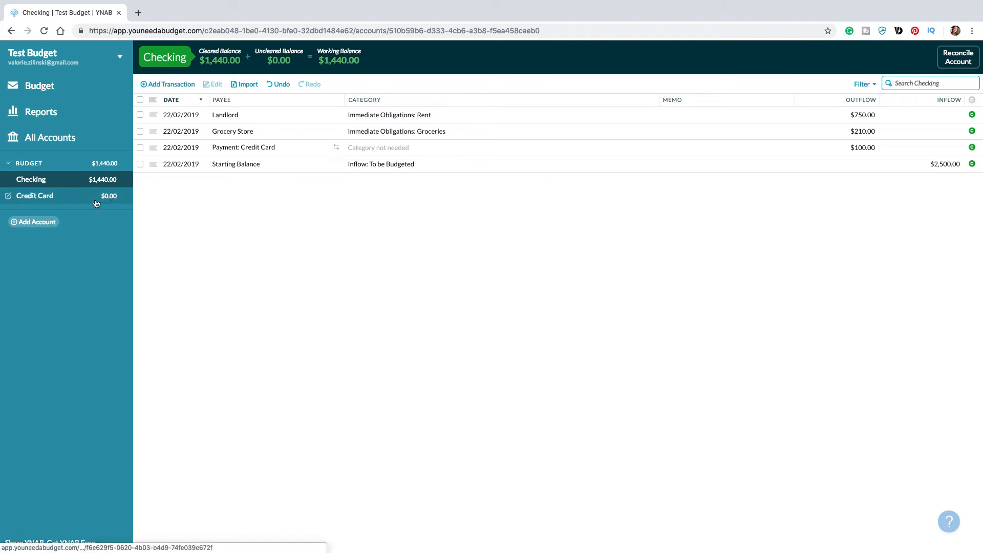
# Step: Undo the credit card payment in Checking and redo it to compare the two account balances
pyautogui.click(279, 84)
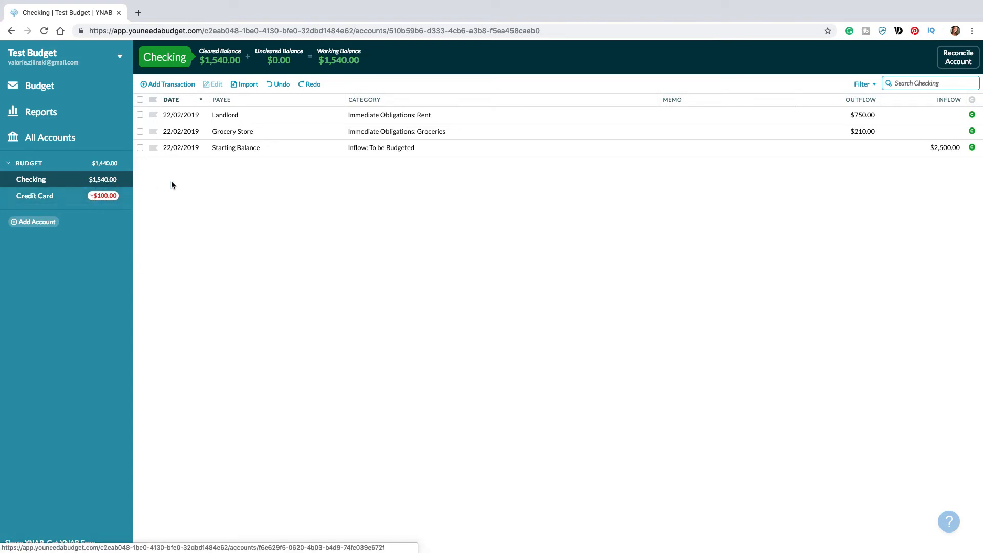
pyautogui.click(309, 85)
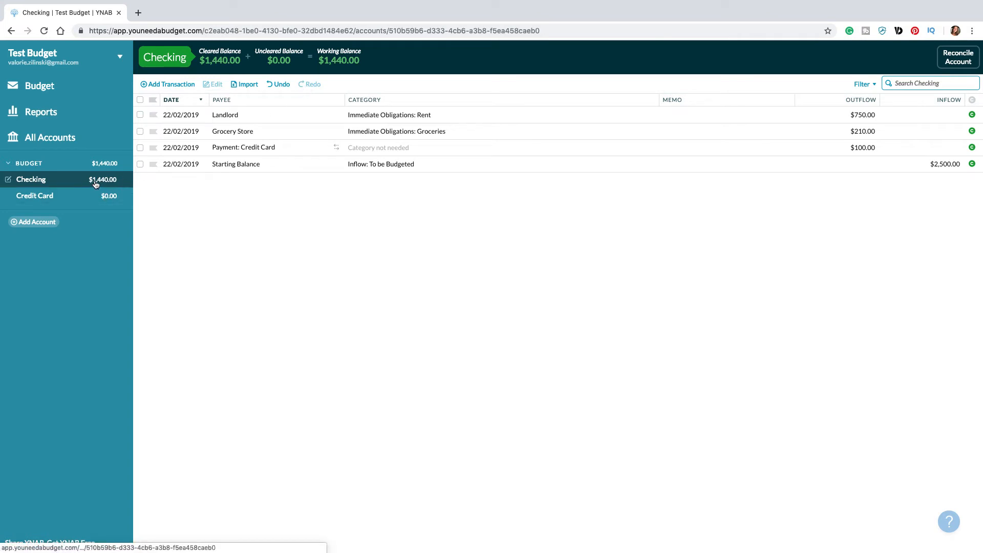
# Step: In the February budget, inspect the details of the Cell Phones category and the Credit Card payment category
pyautogui.click(45, 88)
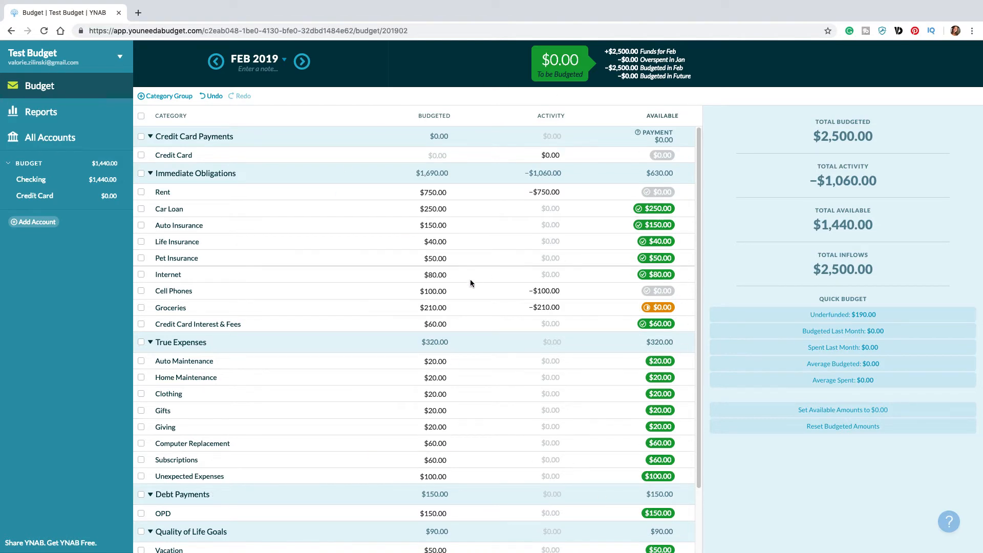
pyautogui.click(171, 293)
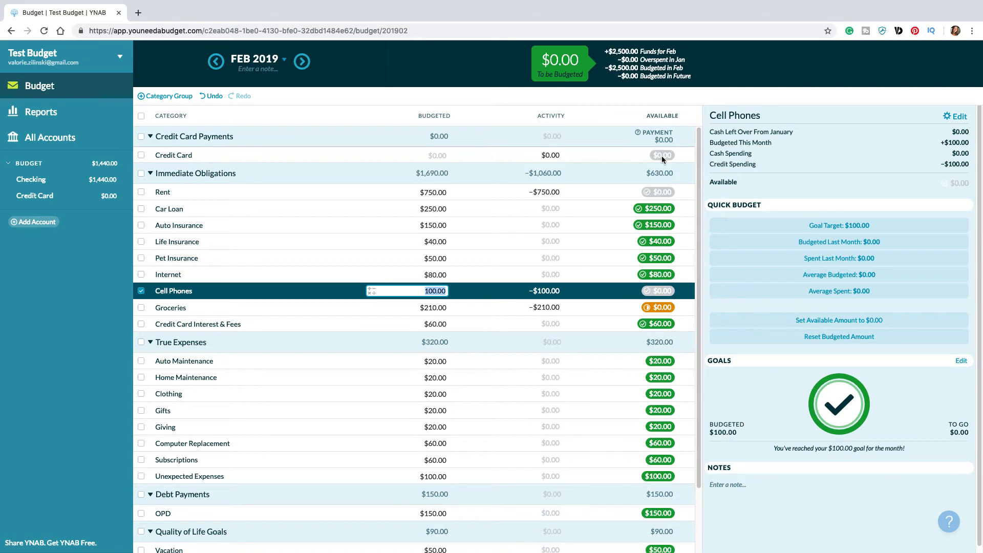
pyautogui.click(608, 155)
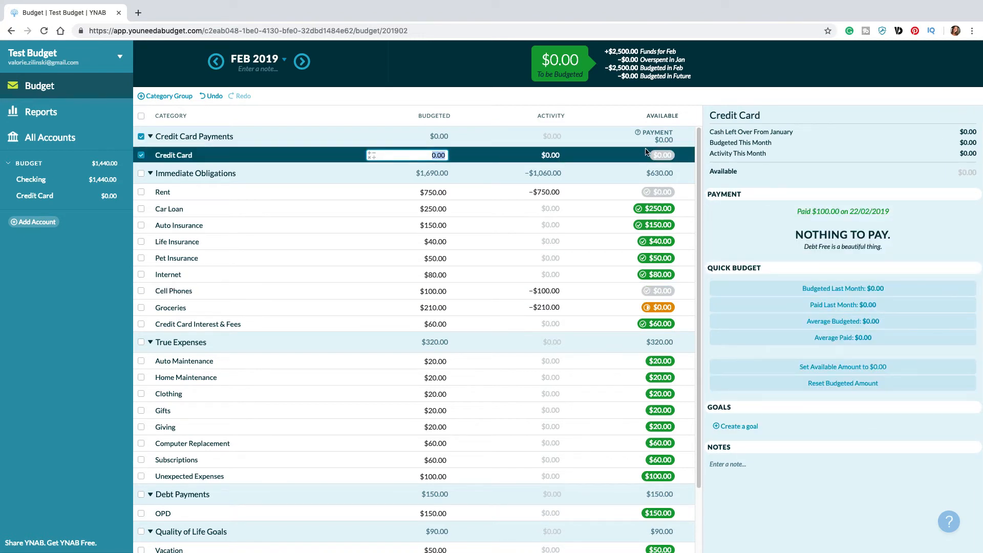
pyautogui.click(383, 109)
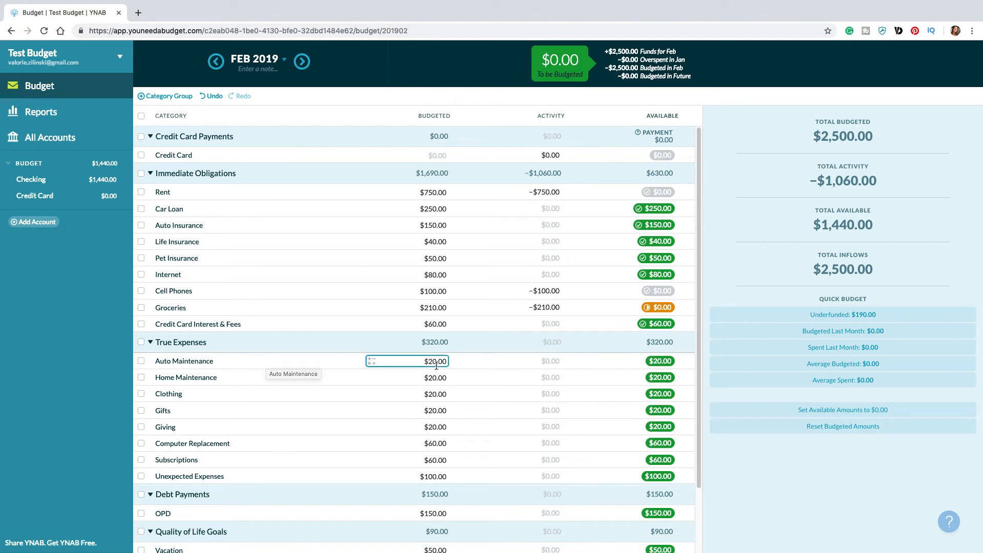
# Step: In the Credit Card account, add a transaction with payee Mechanic and category True Expenses: Auto Maintenance
pyautogui.click(56, 196)
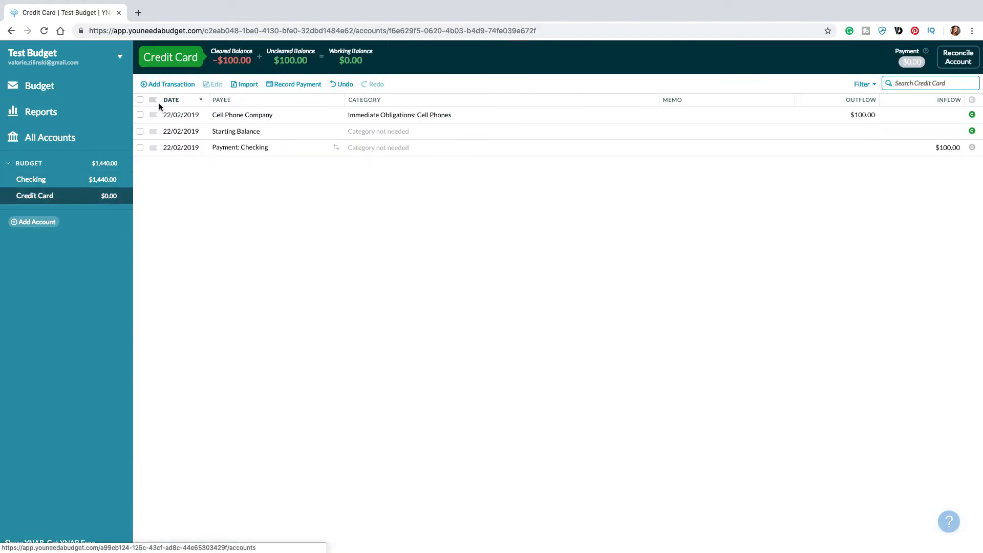
pyautogui.click(171, 85)
pyautogui.press('Tab')
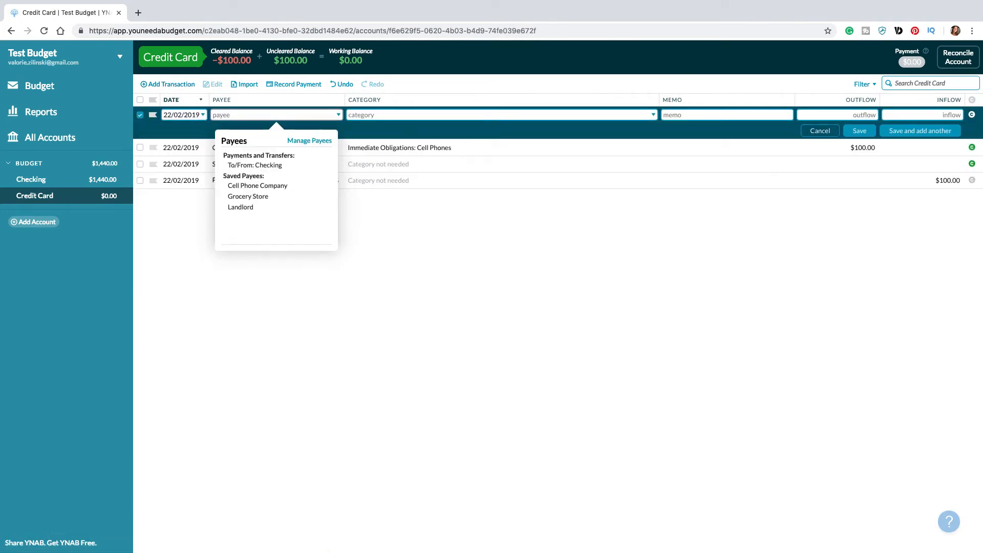
pyautogui.write('Mechanic')
pyautogui.press('Tab')
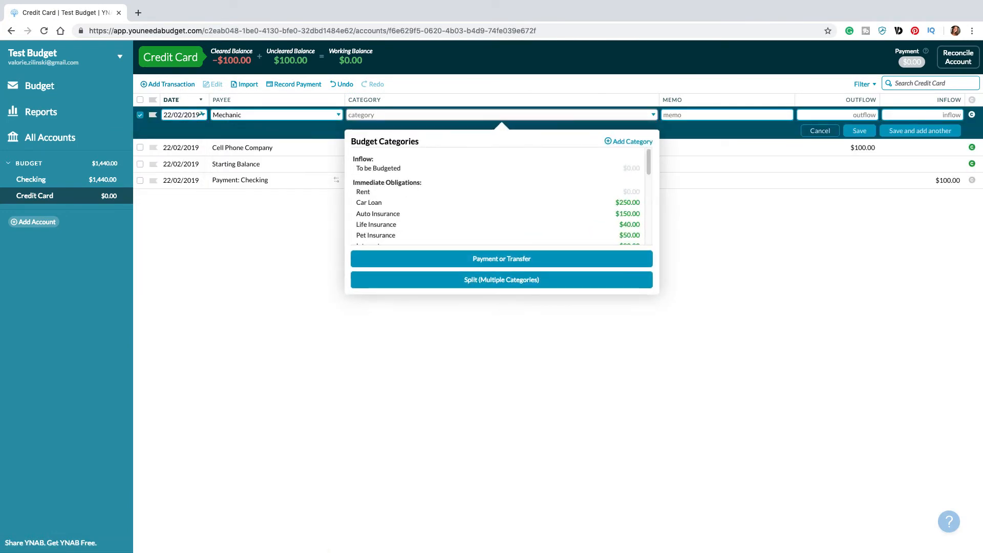
pyautogui.write('auto')
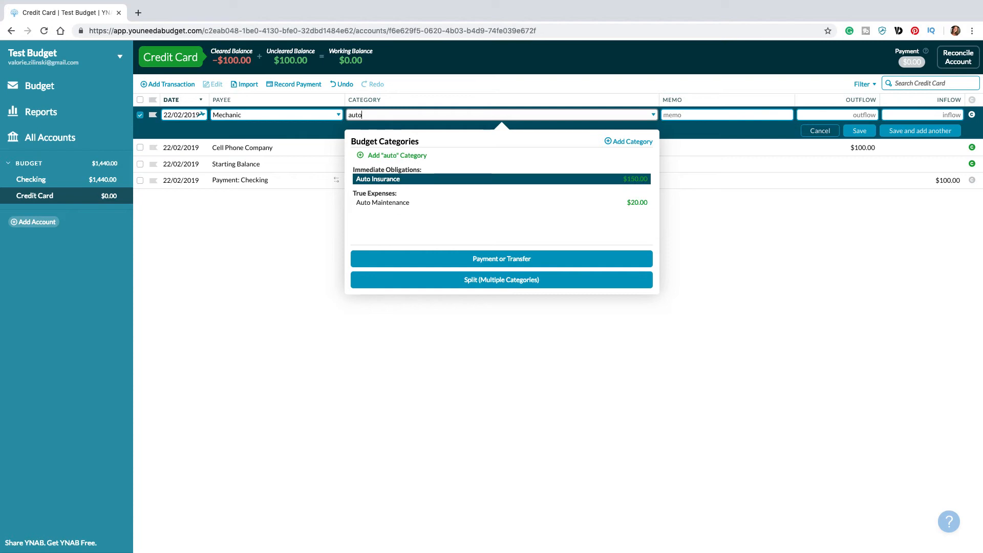
pyautogui.press('Down')
pyautogui.press('Return')
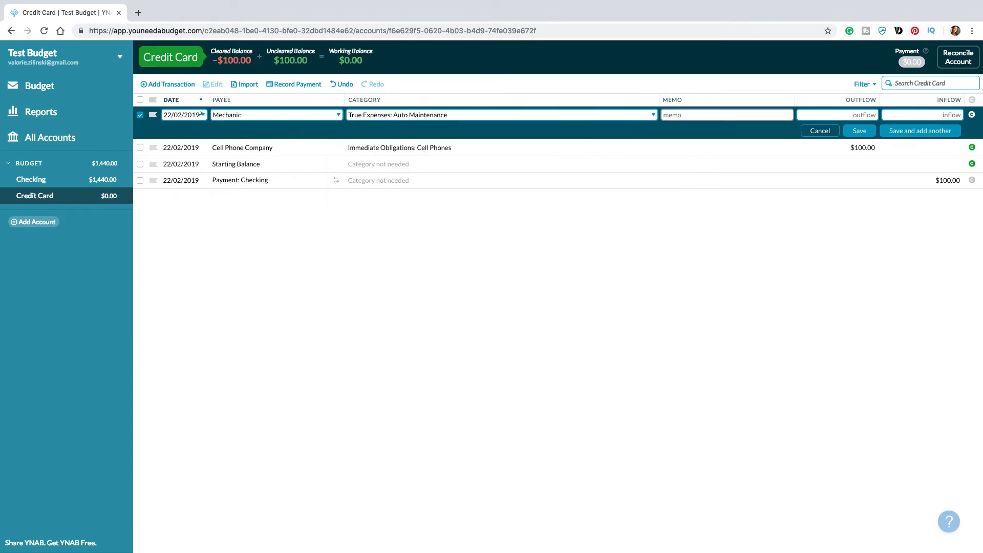
# Step: Give the Mechanic transaction an outflow of 210.00, mark it as cleared and save it
pyautogui.press('Tab')
pyautogui.write('2')
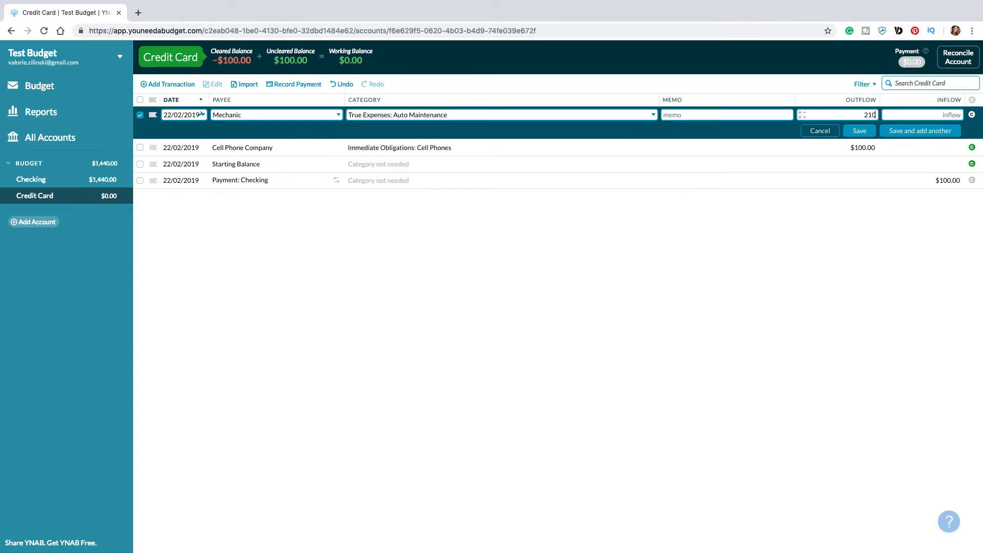
pyautogui.write('10')
pyautogui.click(972, 114)
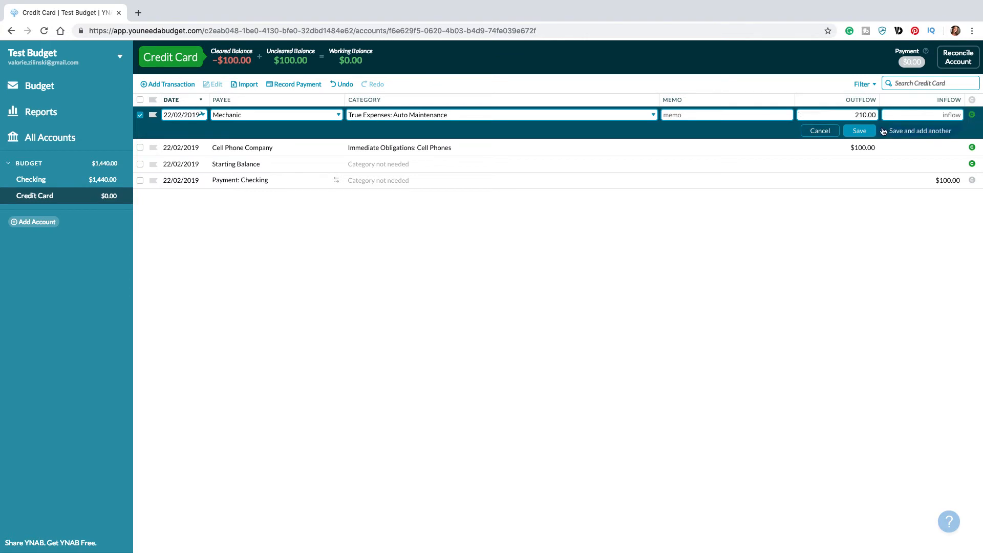
pyautogui.click(861, 130)
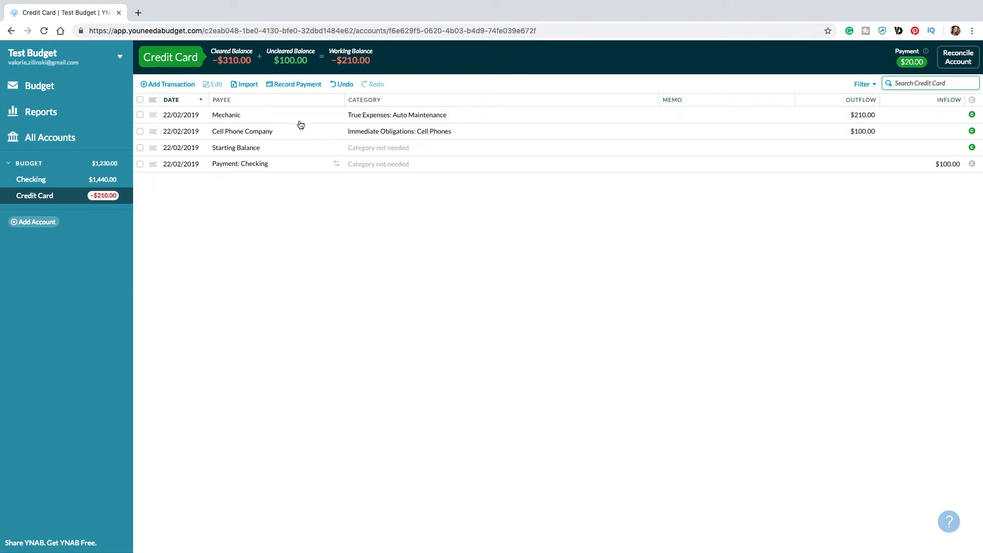
# Step: In the February budget, cover the Auto Maintenance overspending with money from True Expenses: Unexpected Expenses
pyautogui.click(37, 85)
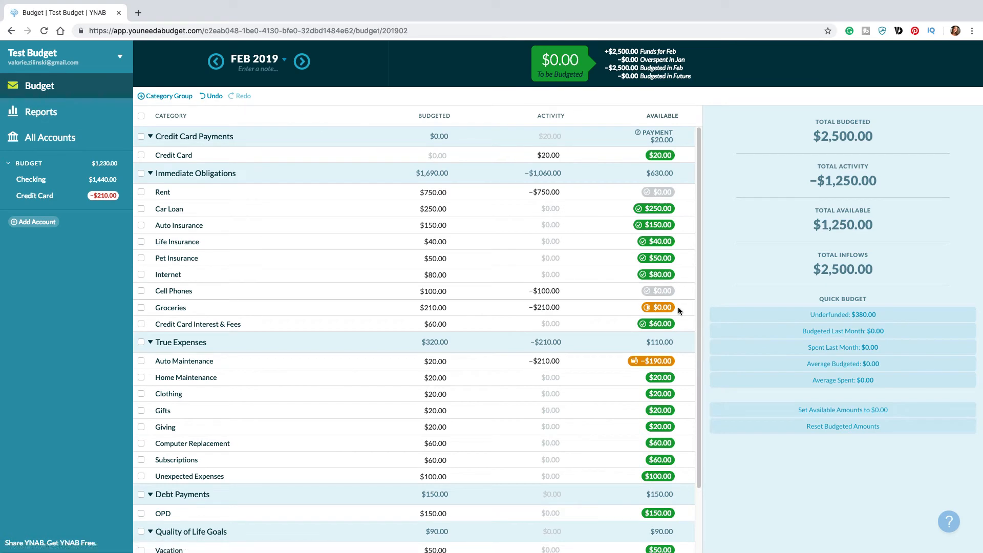
pyautogui.click(432, 362)
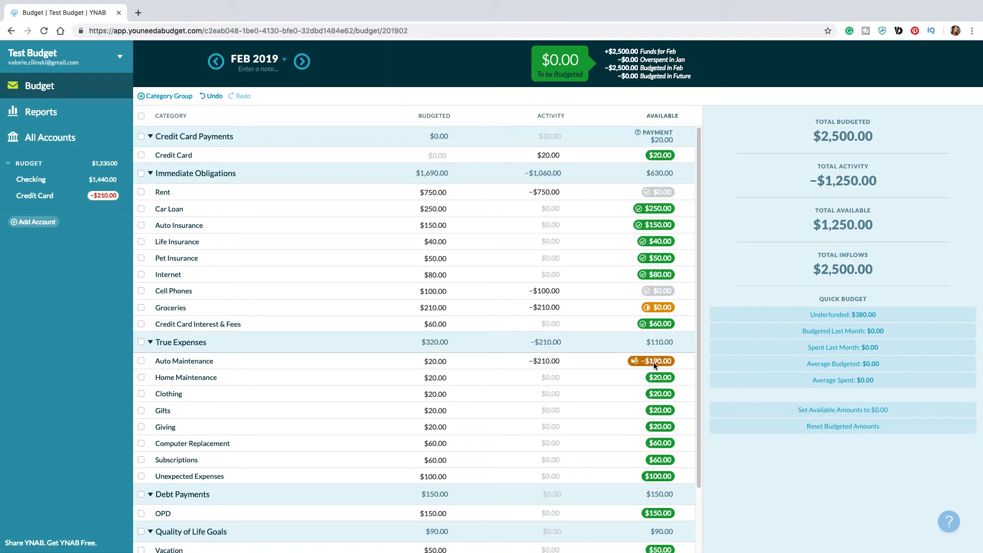
pyautogui.moveTo(654, 361)
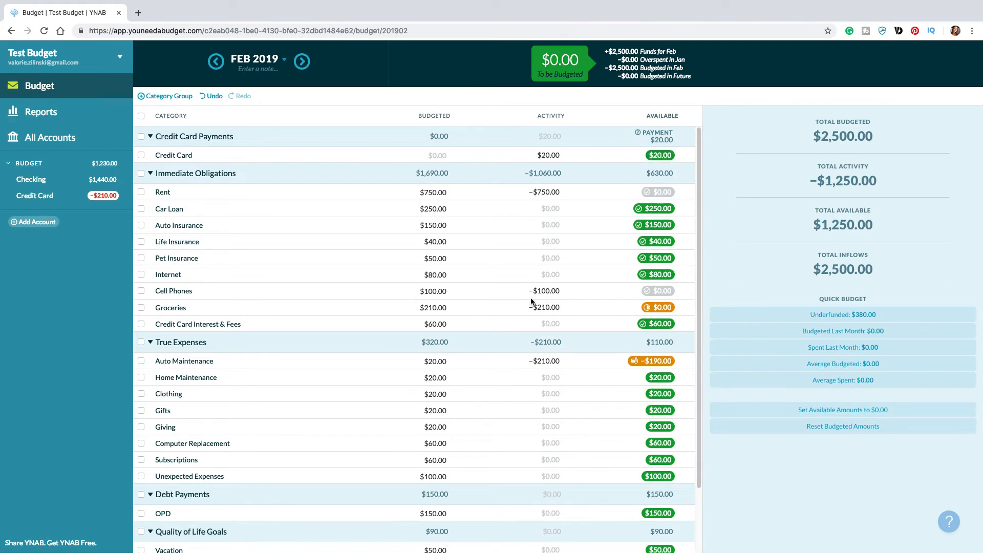
pyautogui.click(437, 355)
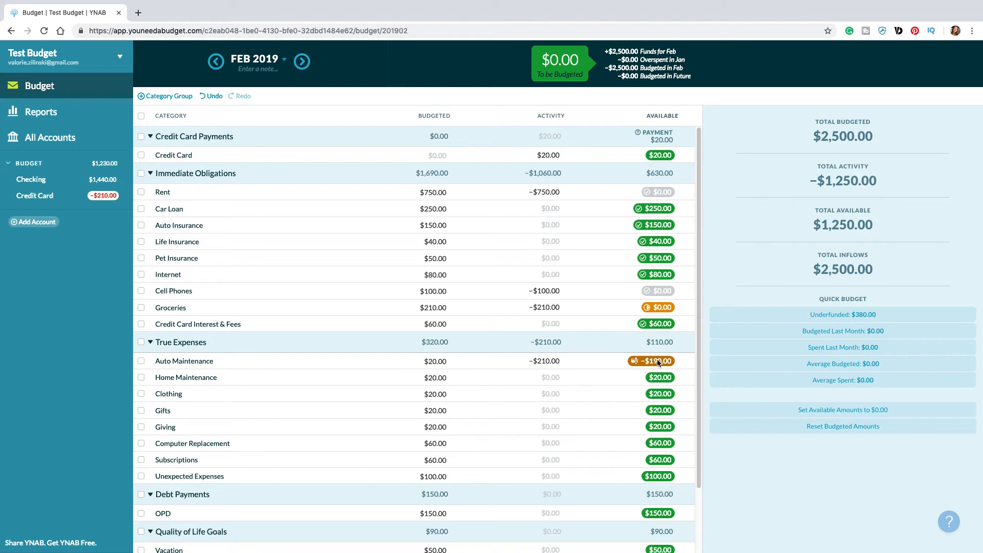
pyautogui.click(658, 362)
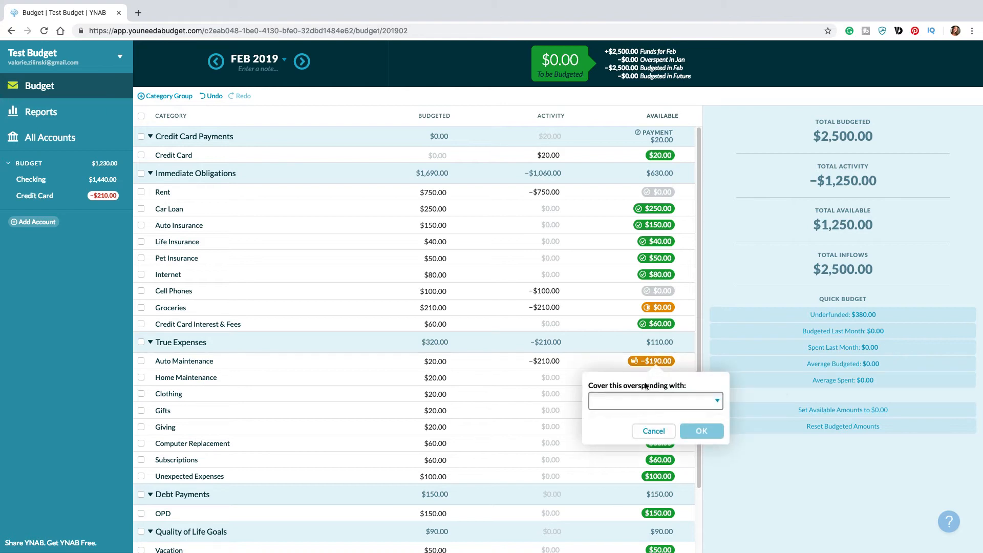
pyautogui.click(677, 402)
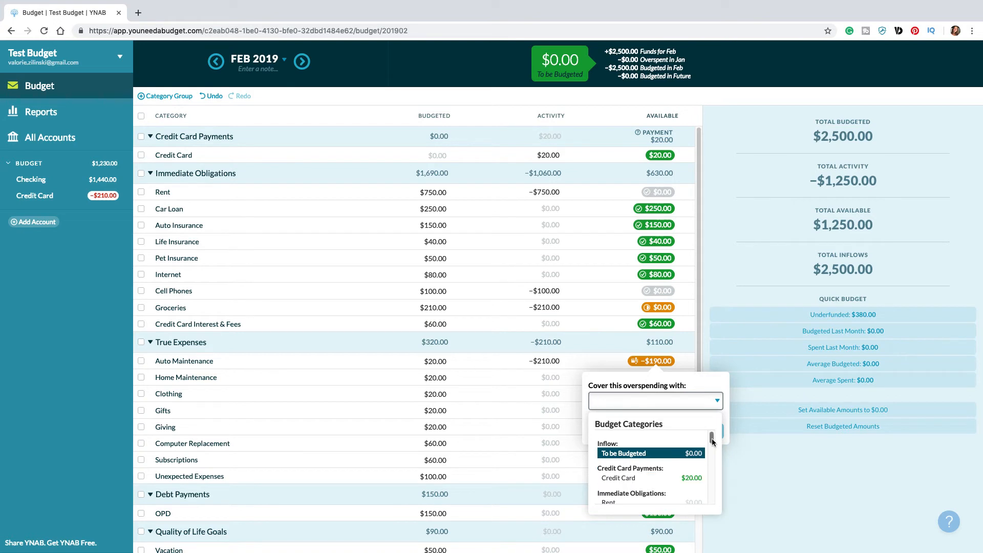
pyautogui.write('un')
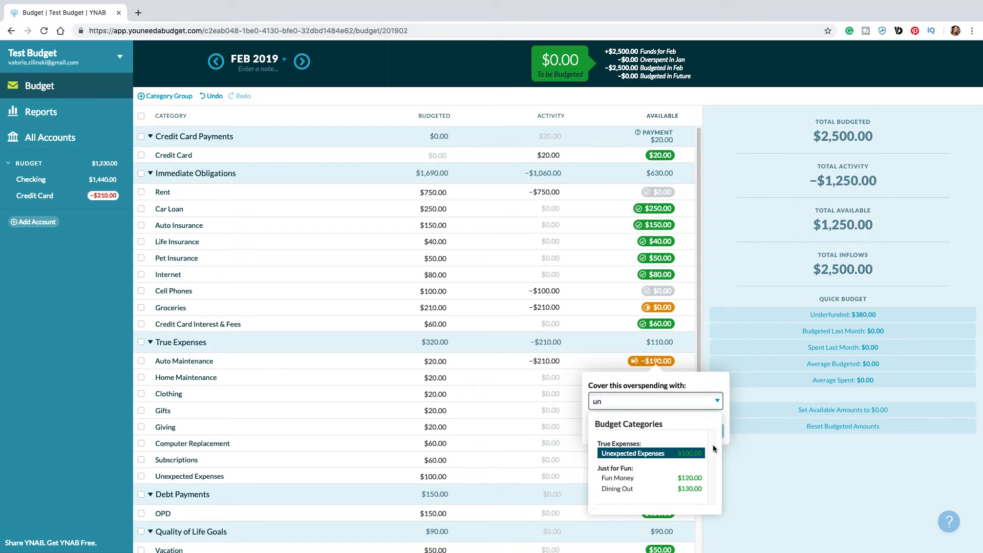
pyautogui.click(652, 455)
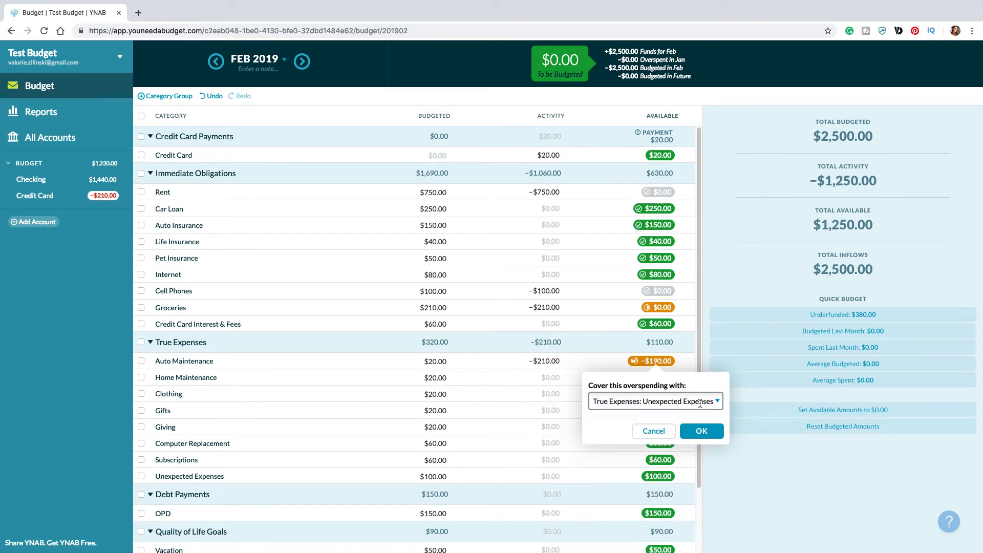
pyautogui.click(704, 430)
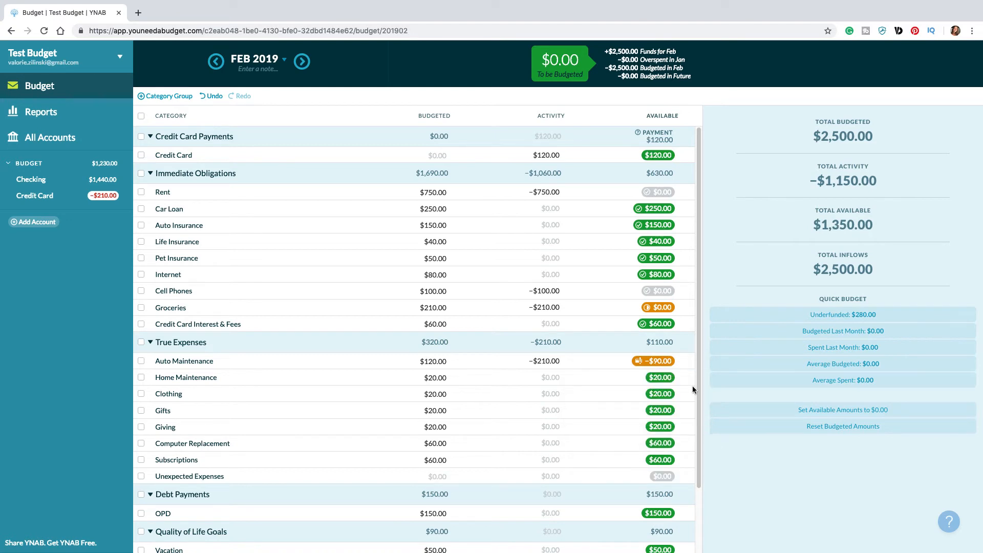
# Step: Cover the remaining Auto Maintenance overspending with money from Just for Fun: Fun Money
pyautogui.click(660, 365)
pyautogui.click(648, 401)
pyautogui.scroll(-5, 637, 481)
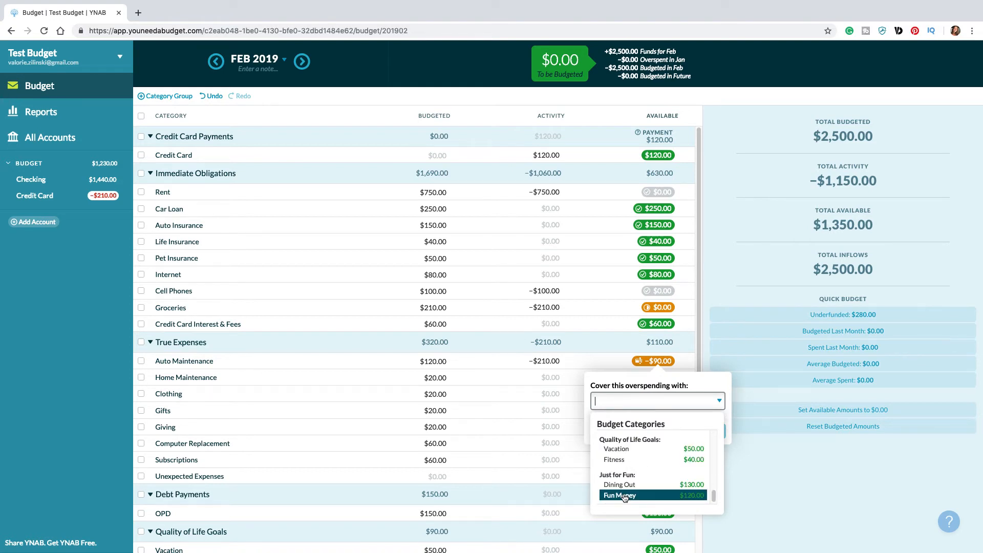
pyautogui.click(626, 495)
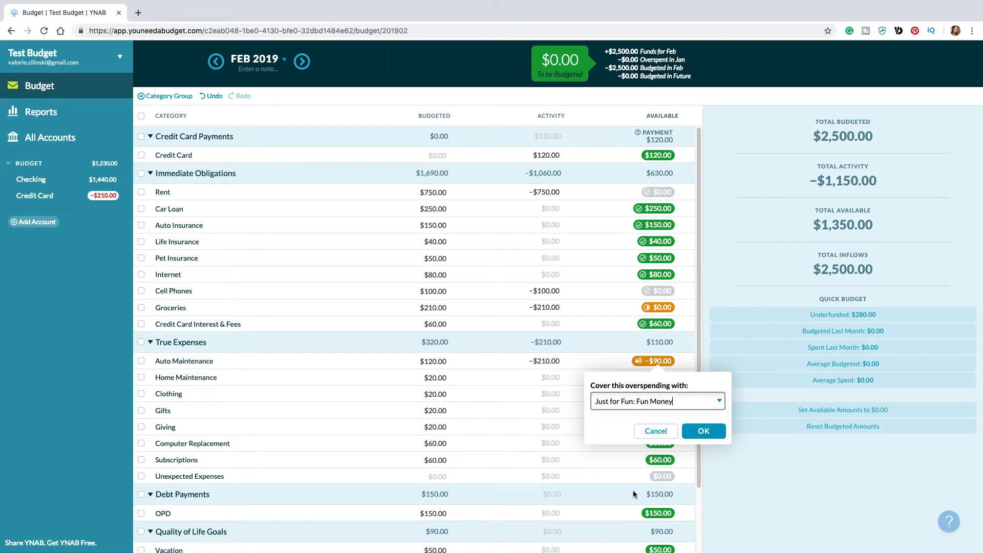
pyautogui.click(702, 431)
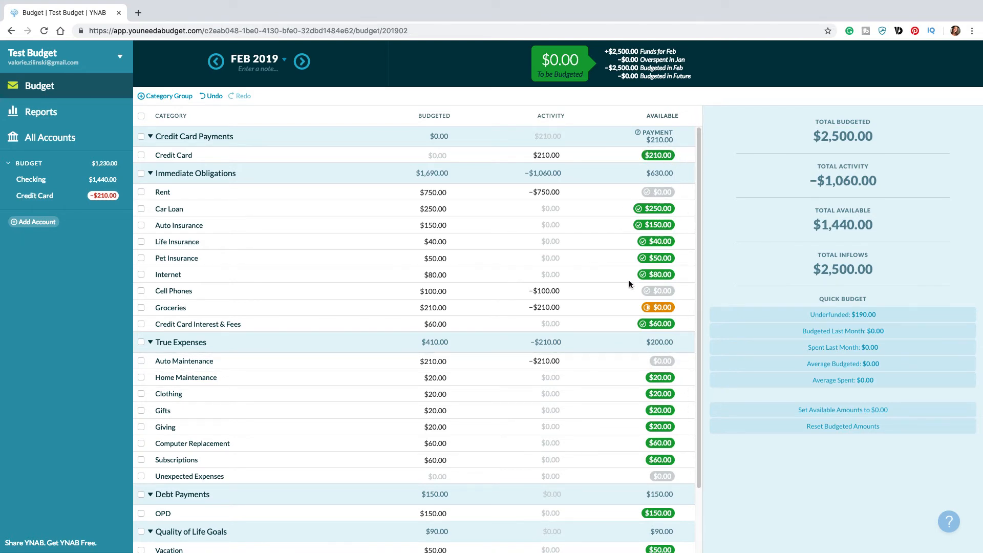
# Step: Add a new category group named SAVINGS to the budget
pyautogui.scroll(-3, 628, 278)
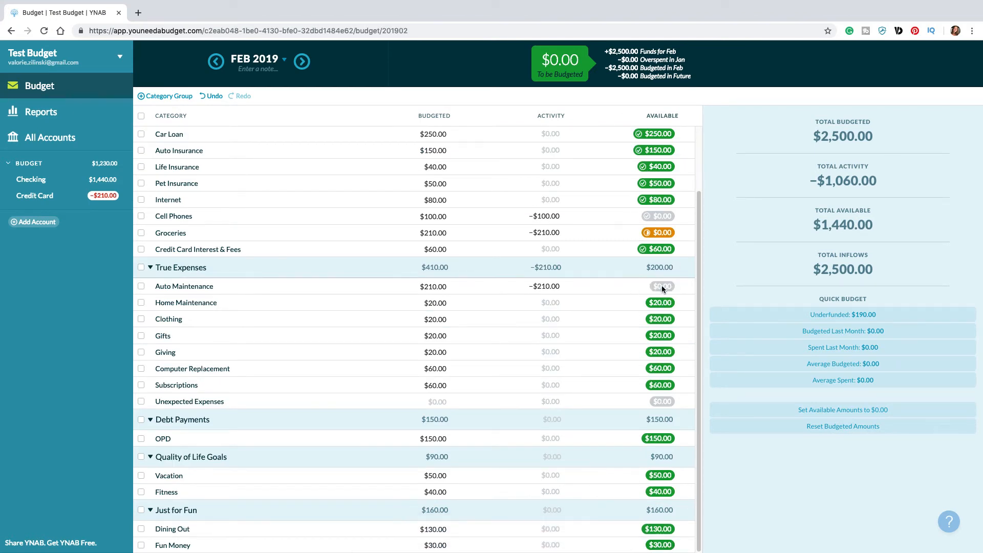
pyautogui.scroll(3, 589, 310)
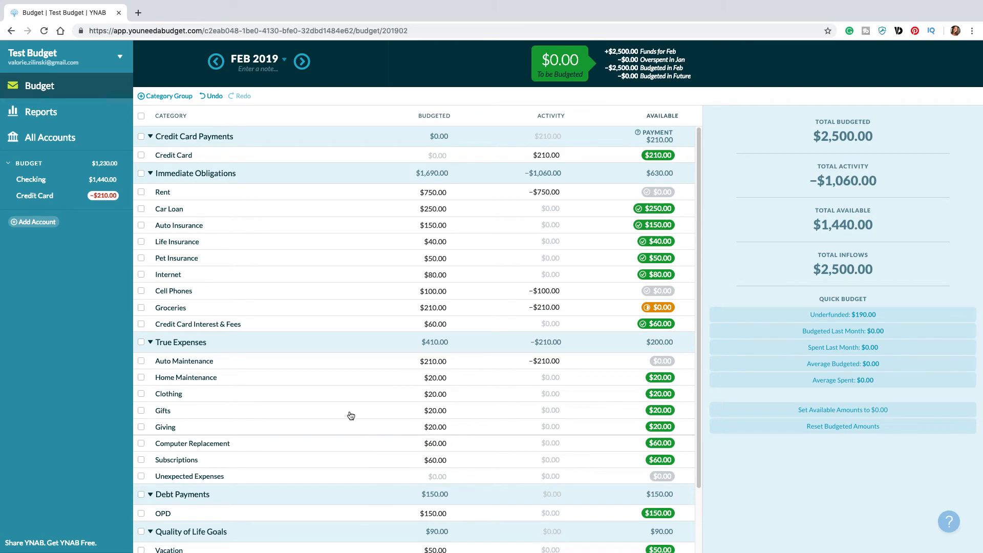
pyautogui.scroll(-3, 349, 402)
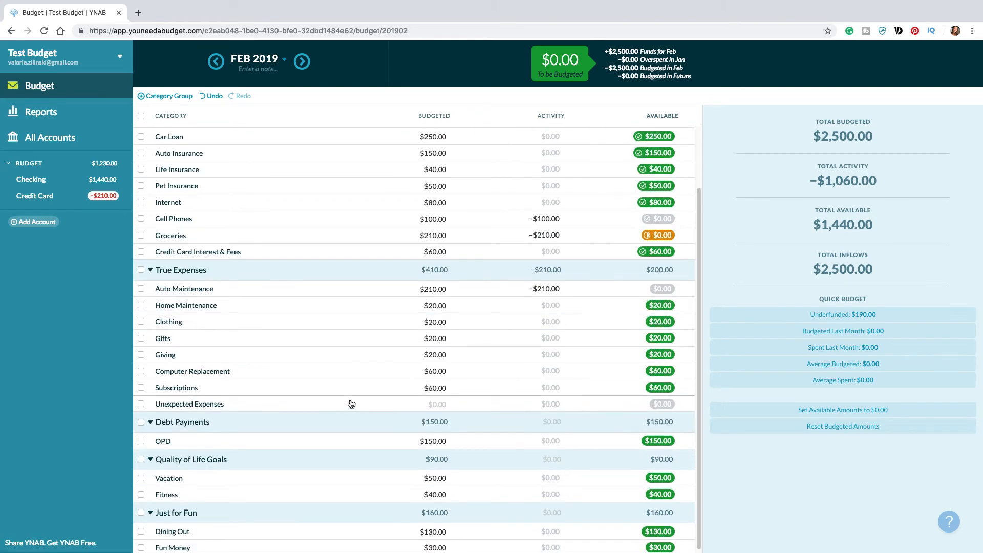
pyautogui.scroll(3, 349, 401)
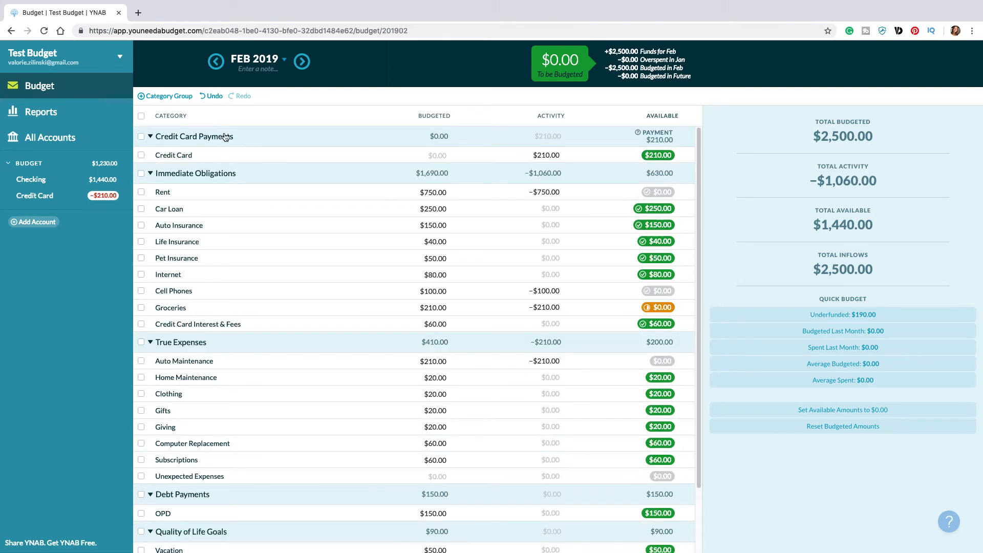
pyautogui.click(170, 97)
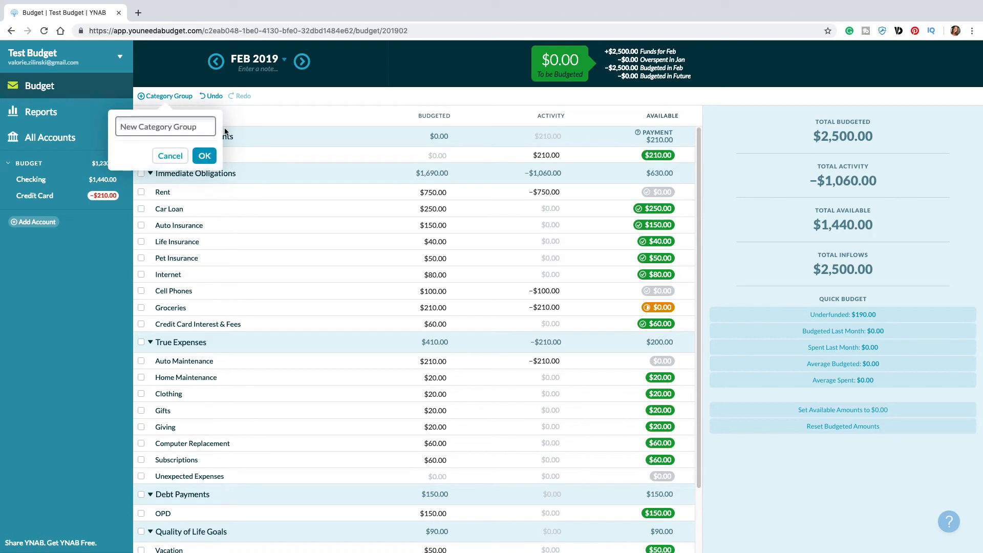
pyautogui.write('SAVINGS')
pyautogui.click(214, 156)
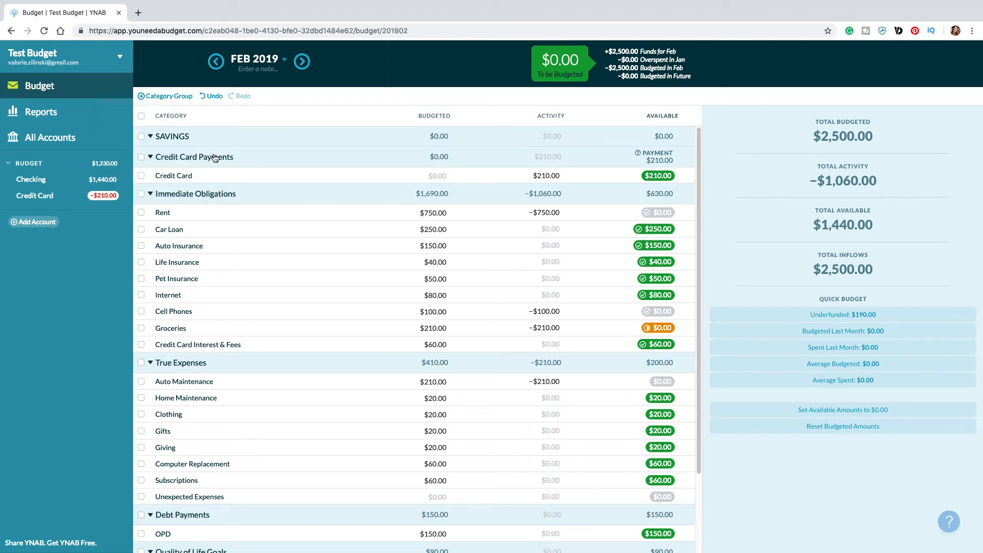
# Step: Add a category named Emergency Fund to the SAVINGS group
pyautogui.click(196, 136)
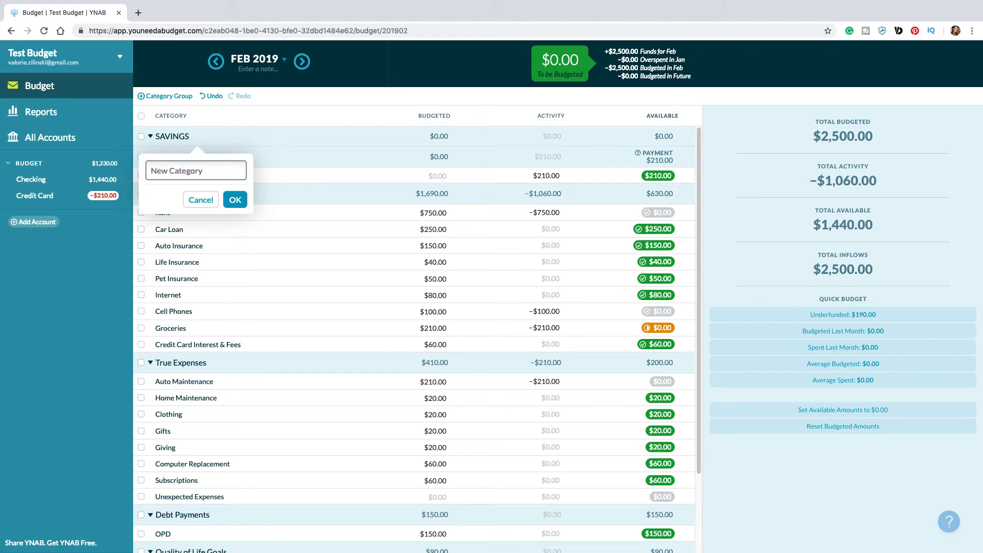
pyautogui.write('Emergency Fund')
pyautogui.click(238, 199)
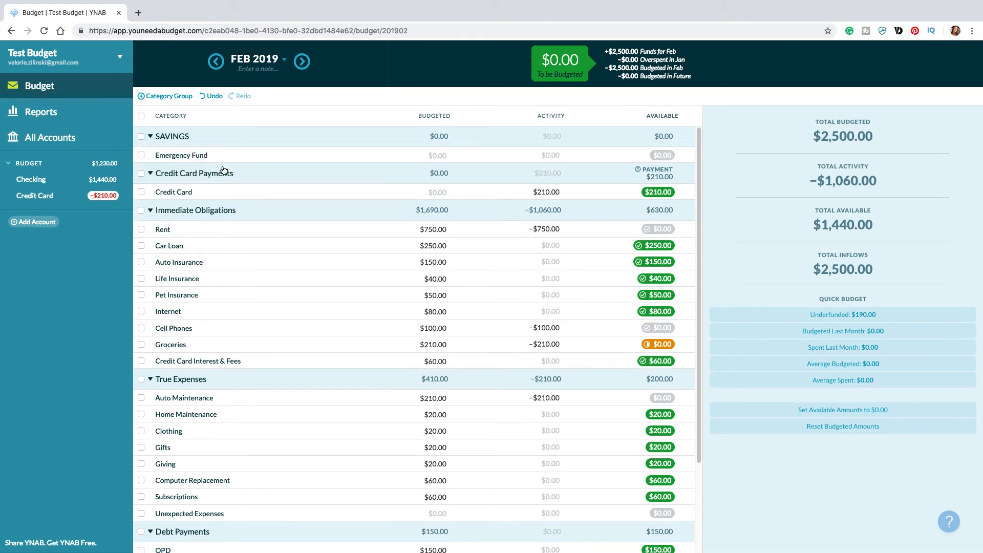
# Step: Create a Target Category Balance by Date goal for Emergency Fund with a target balance of 1000 by June 2019
pyautogui.click(217, 159)
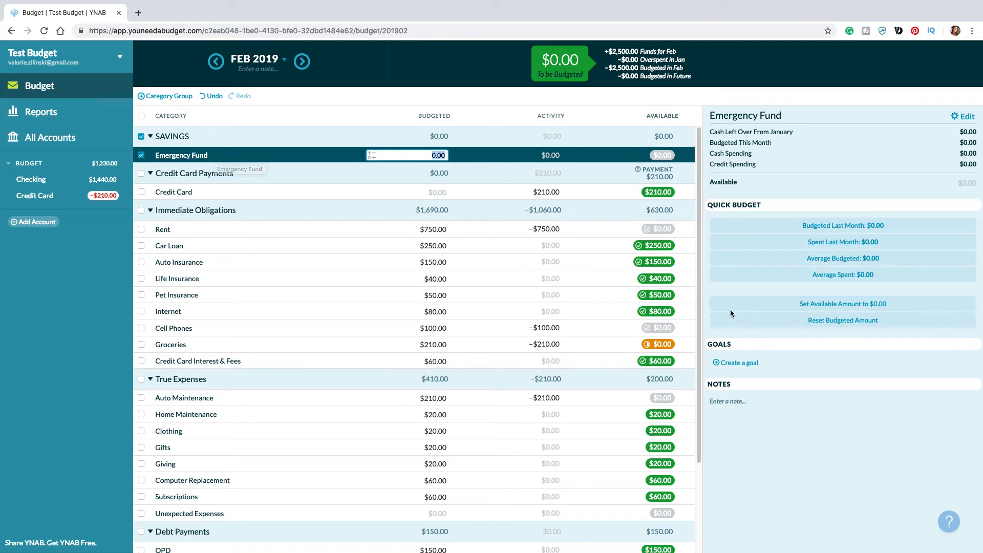
pyautogui.click(739, 363)
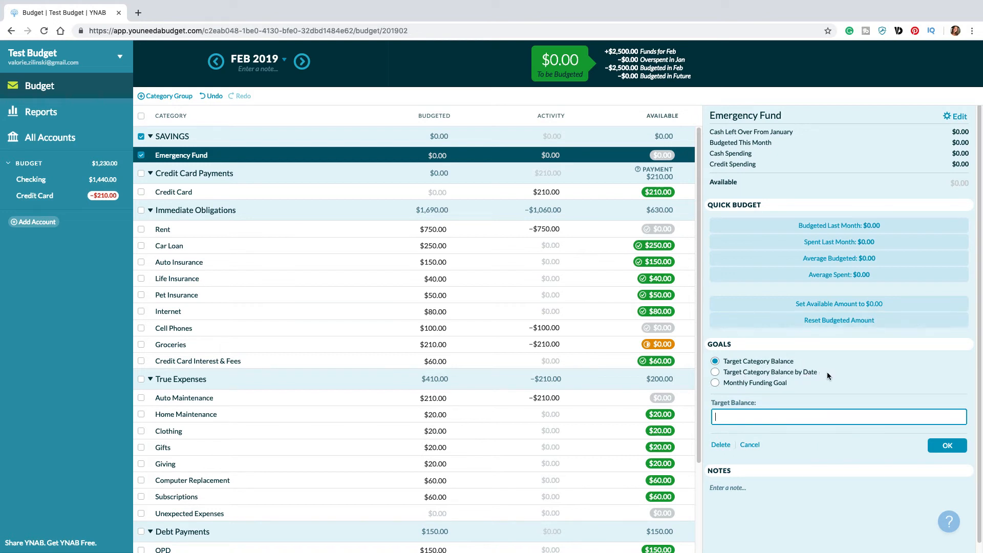
pyautogui.click(738, 372)
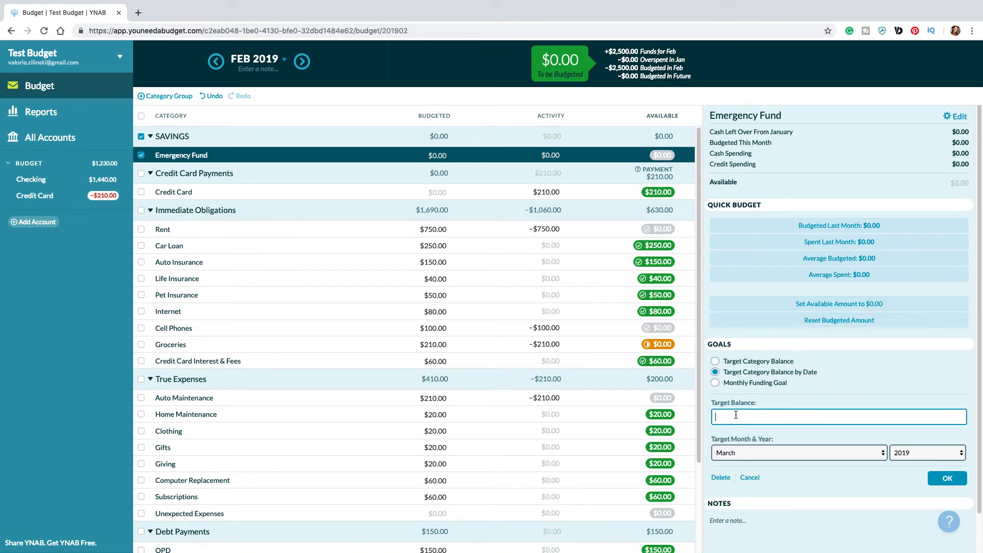
pyautogui.click(760, 457)
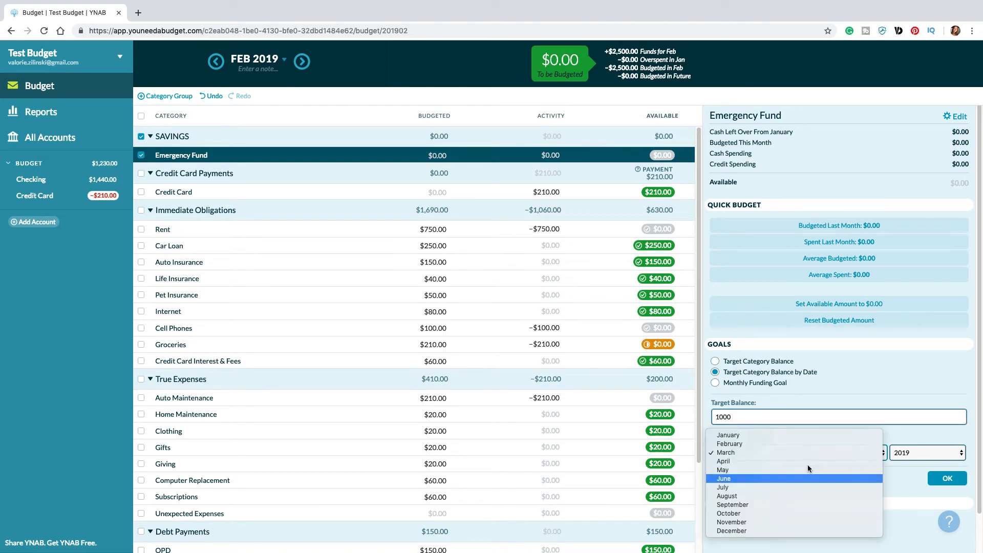
pyautogui.click(788, 479)
pyautogui.click(946, 478)
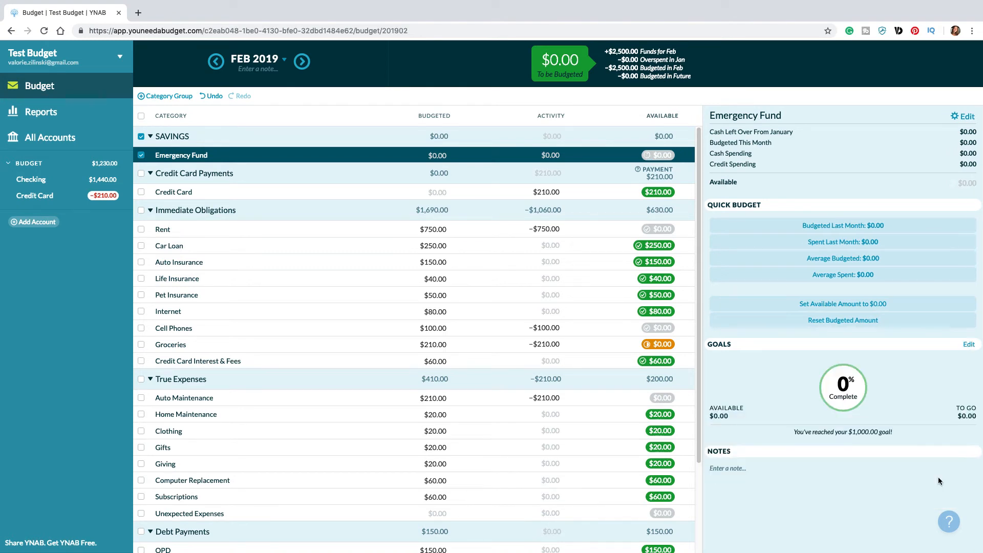
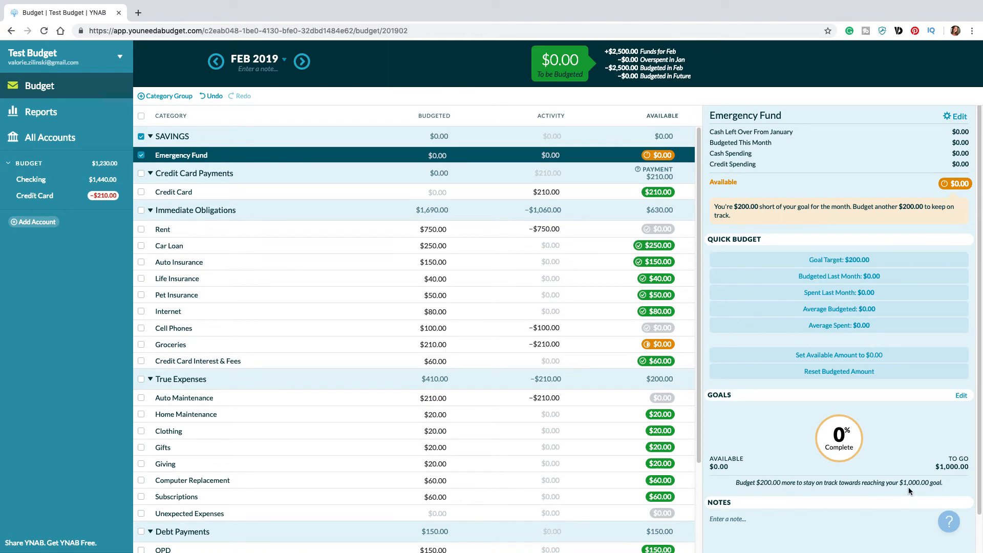
# Step: Record an inflow of $1,500 from payee Employer in the Checking account, categorized as Inflow: To be Budgeted
pyautogui.click(31, 179)
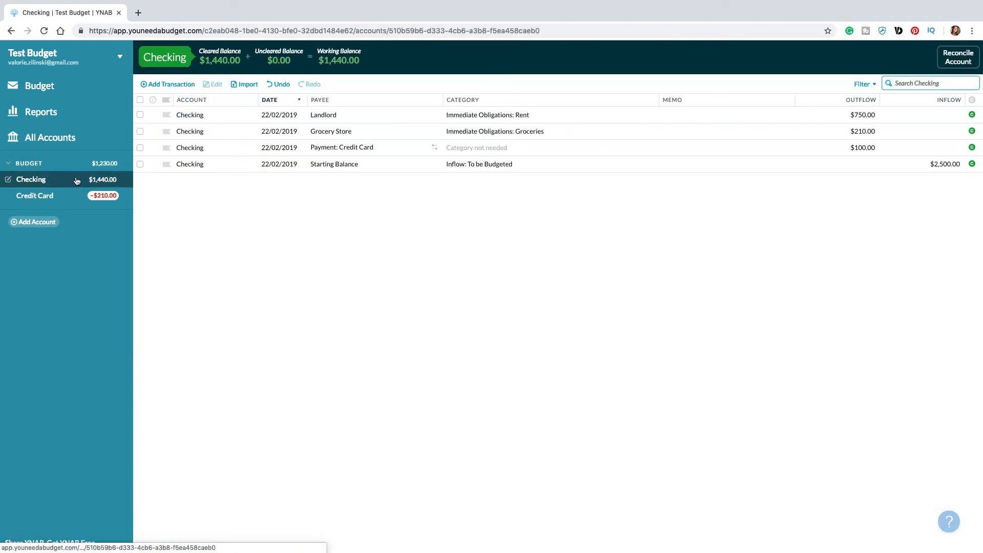
pyautogui.click(162, 84)
pyautogui.press('Tab')
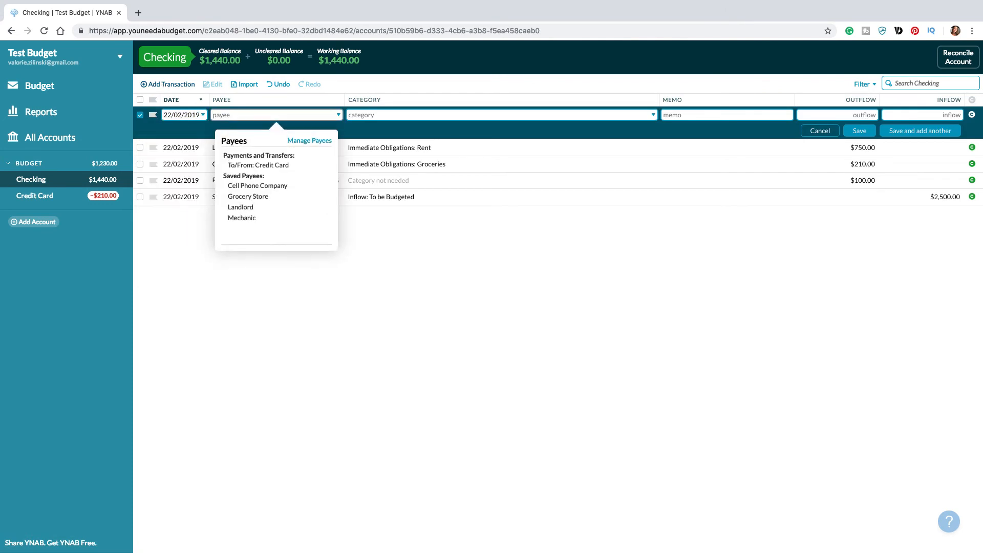
pyautogui.write('Employ')
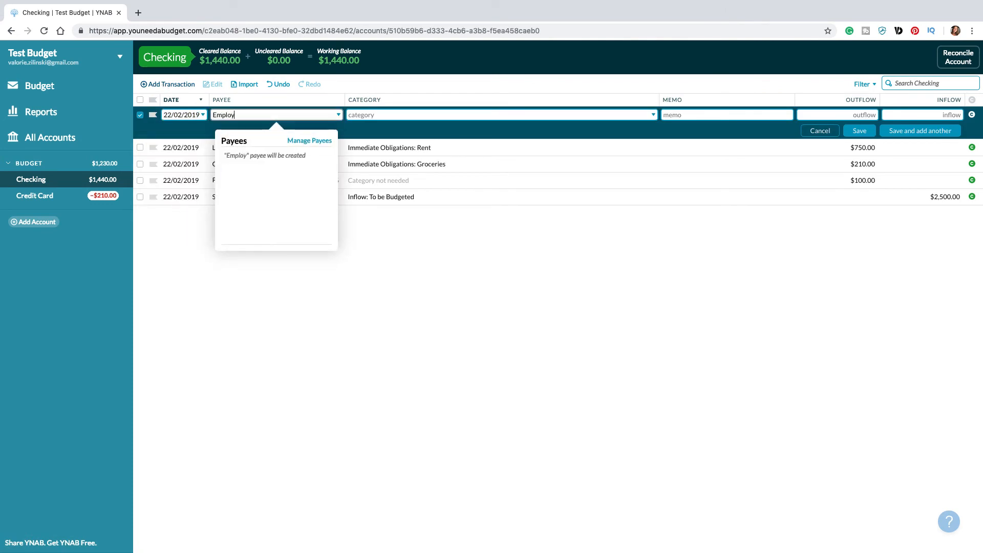
pyautogui.write('er')
pyautogui.press('Tab')
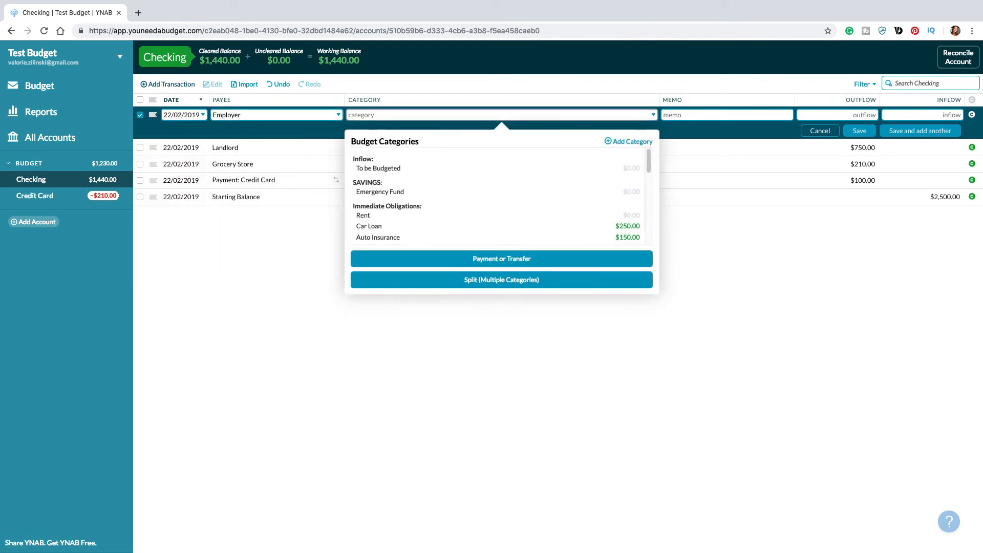
pyautogui.click(385, 170)
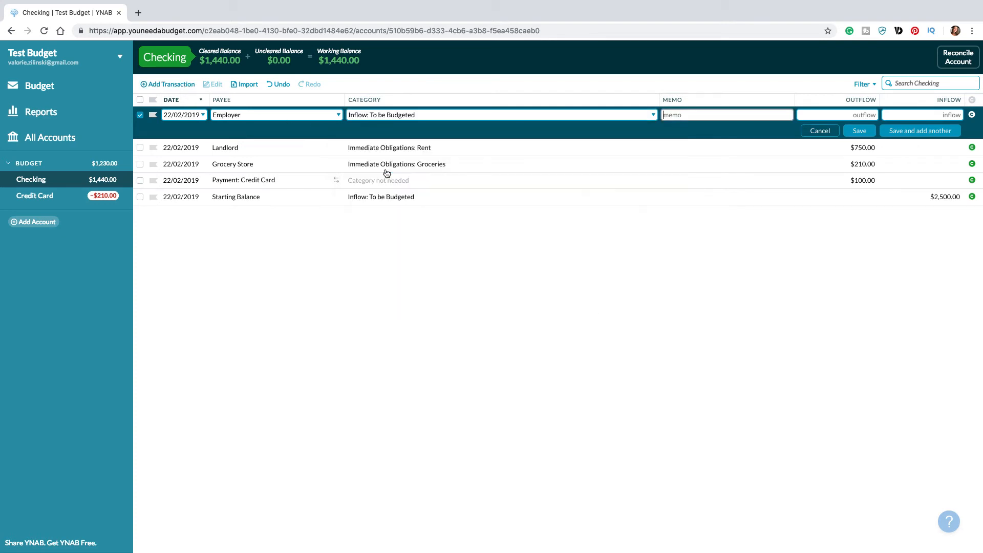
pyautogui.click(873, 112)
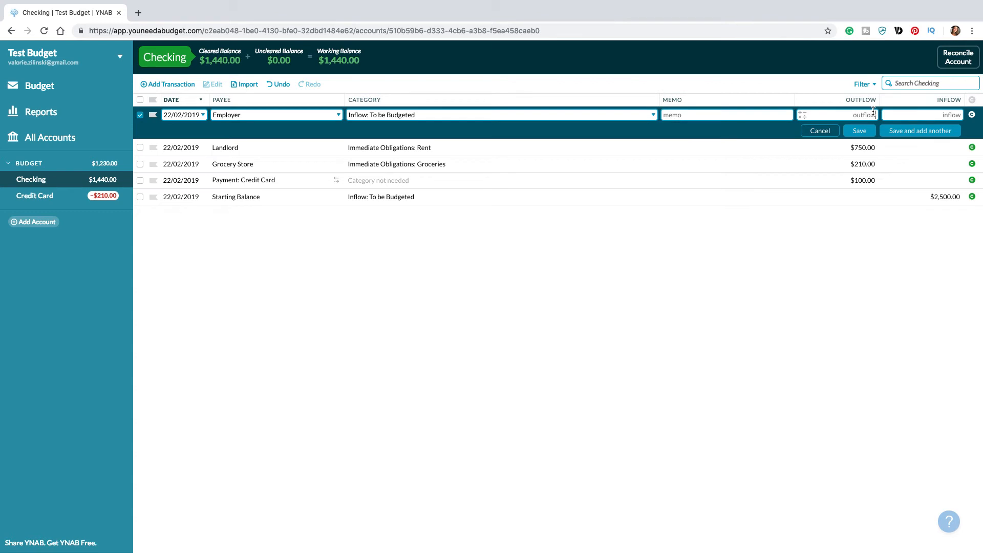
pyautogui.write('150')
pyautogui.click(852, 131)
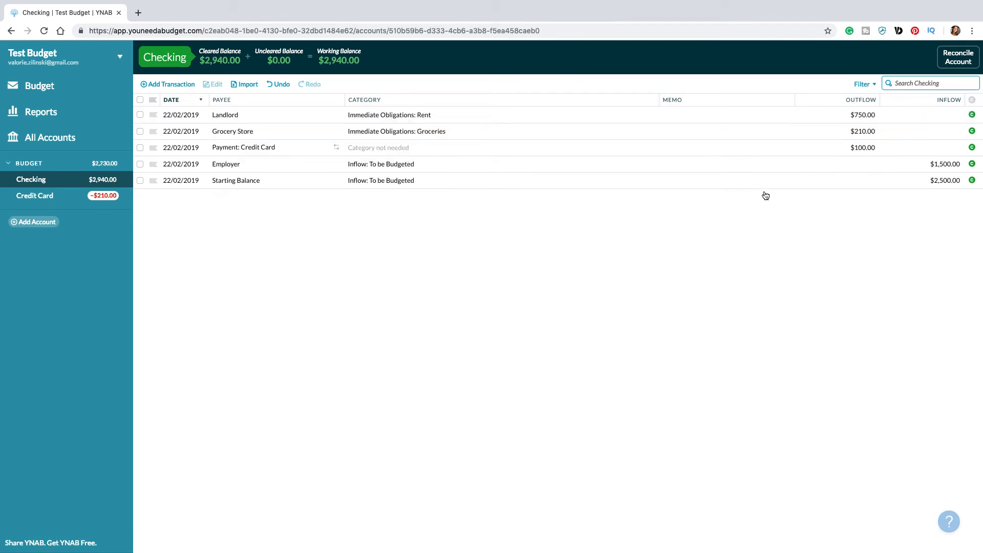
# Step: Fund Emergency Fund in the February 2019 budget with its $200 goal target
pyautogui.click(84, 87)
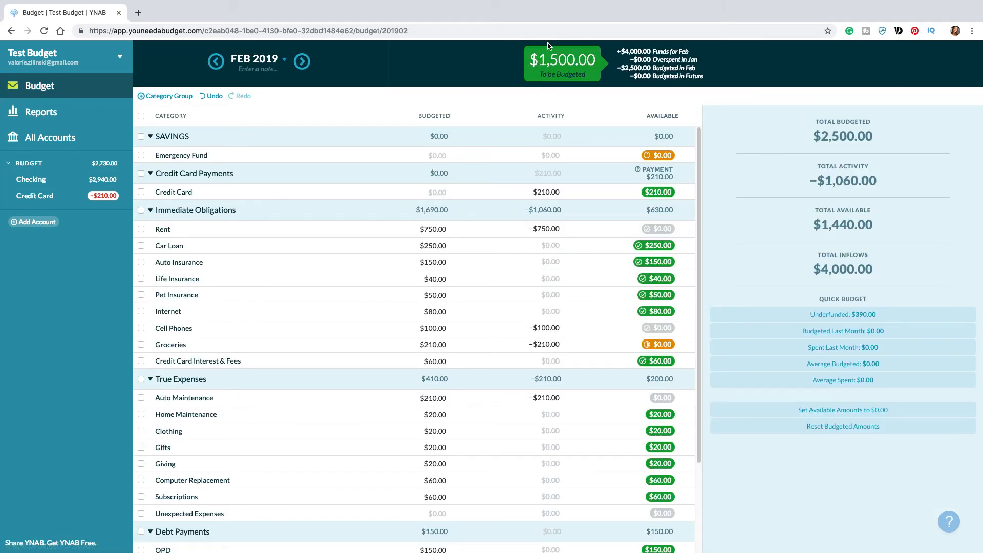
pyautogui.click(438, 153)
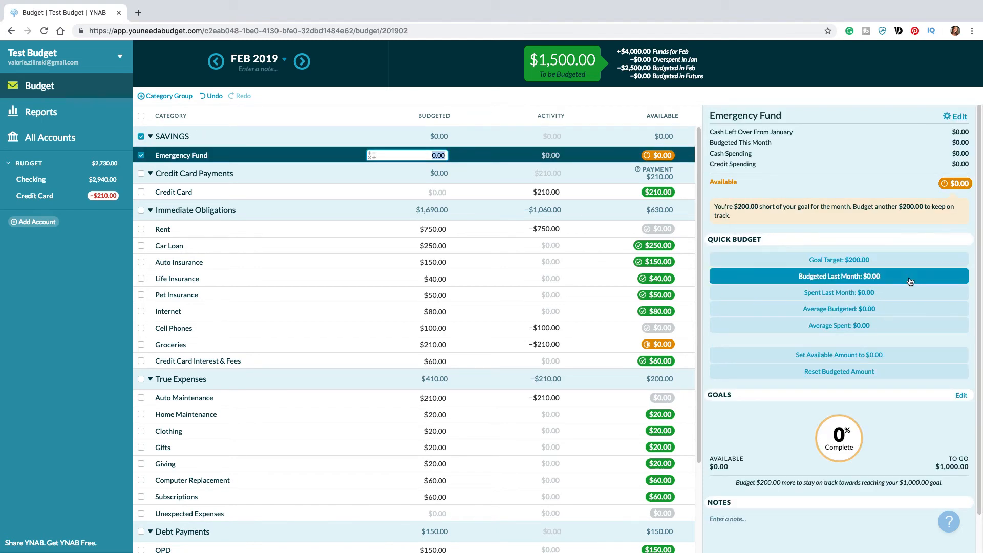
pyautogui.click(862, 260)
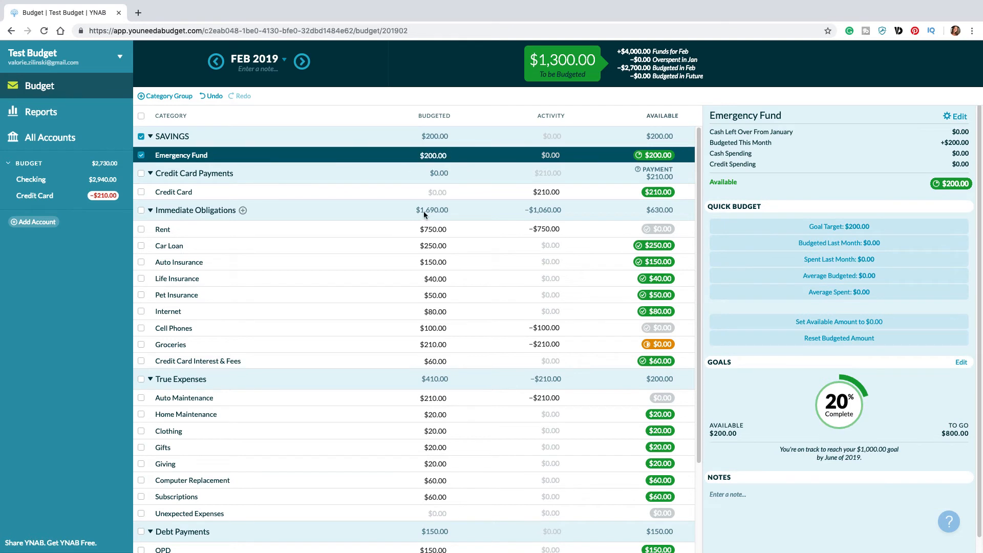
# Step: Budget $100 for Unexpected Expenses under True Expenses in February 2019
pyautogui.click(434, 229)
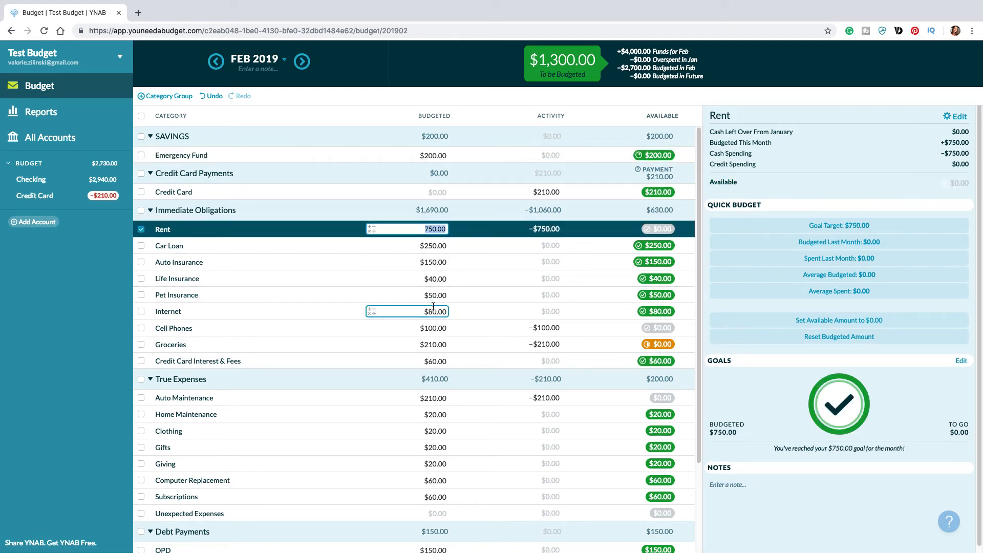
pyautogui.scroll(-5, 433, 306)
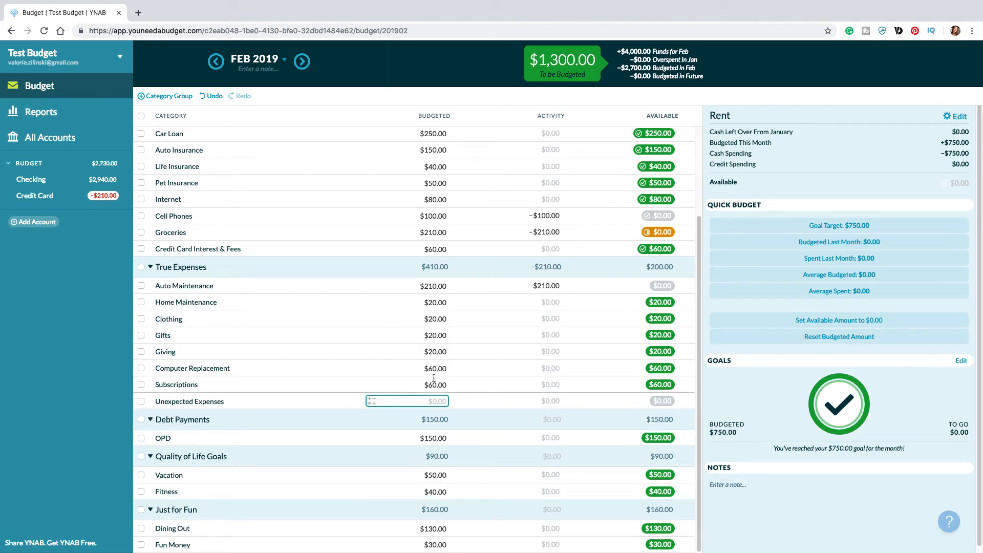
pyautogui.click(439, 401)
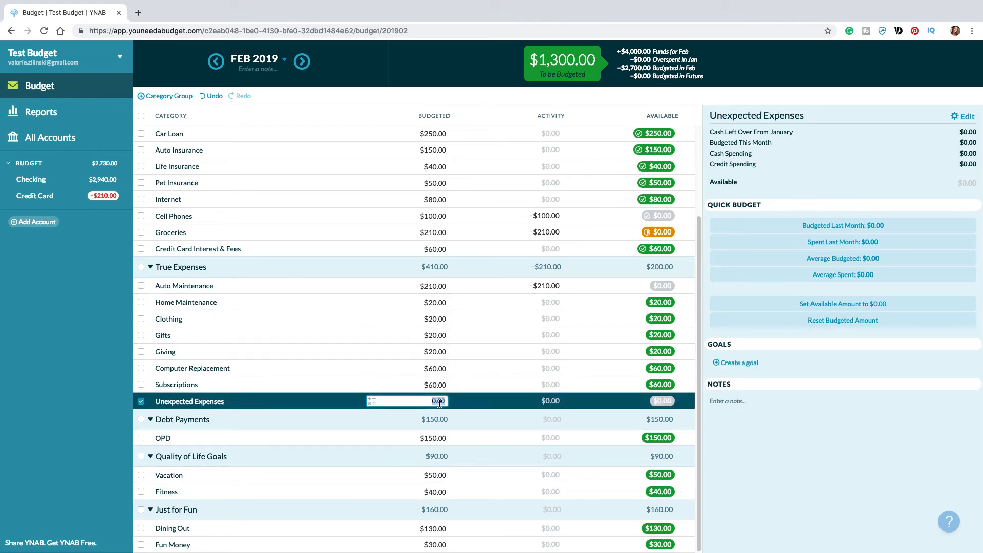
pyautogui.write('10')
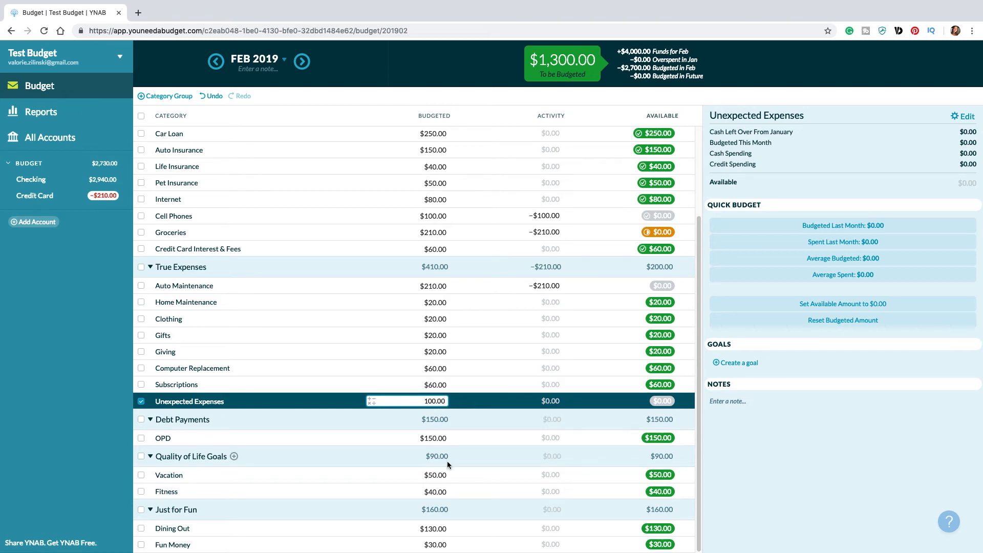
pyautogui.click(435, 437)
# Step: Check the March 2019 budget, return to February, and fund Groceries to its $400 goal target
pyautogui.scroll(4, 534, 447)
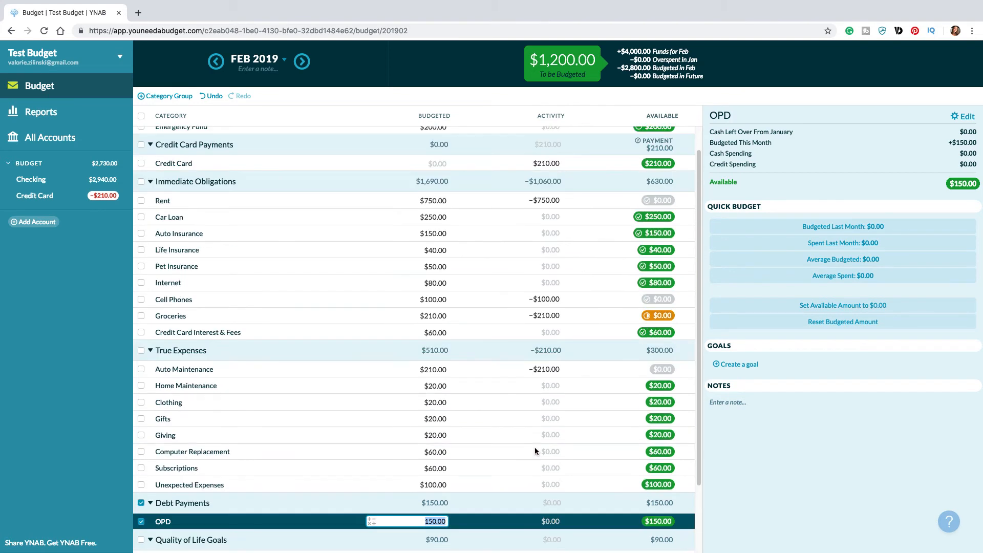
pyautogui.click(303, 62)
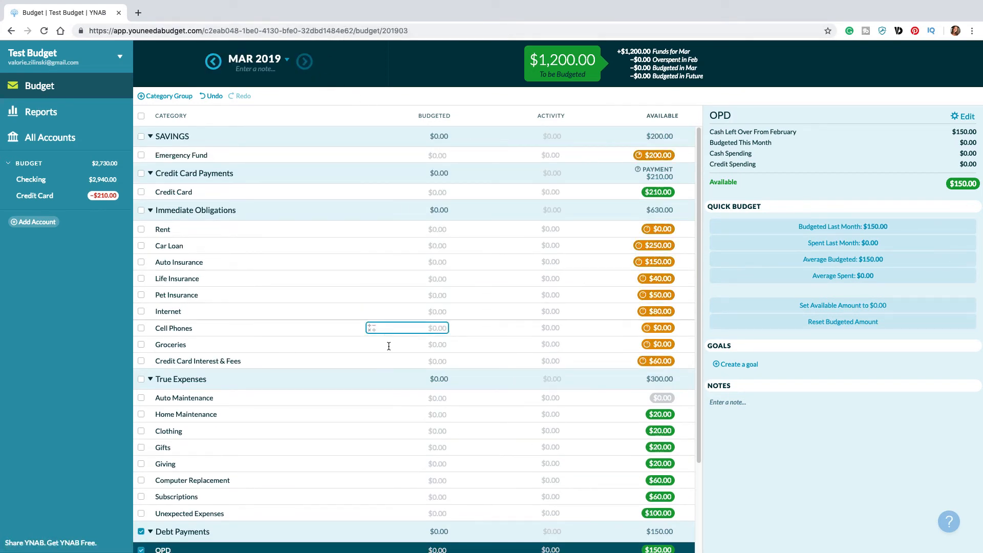
pyautogui.click(213, 62)
pyautogui.click(444, 155)
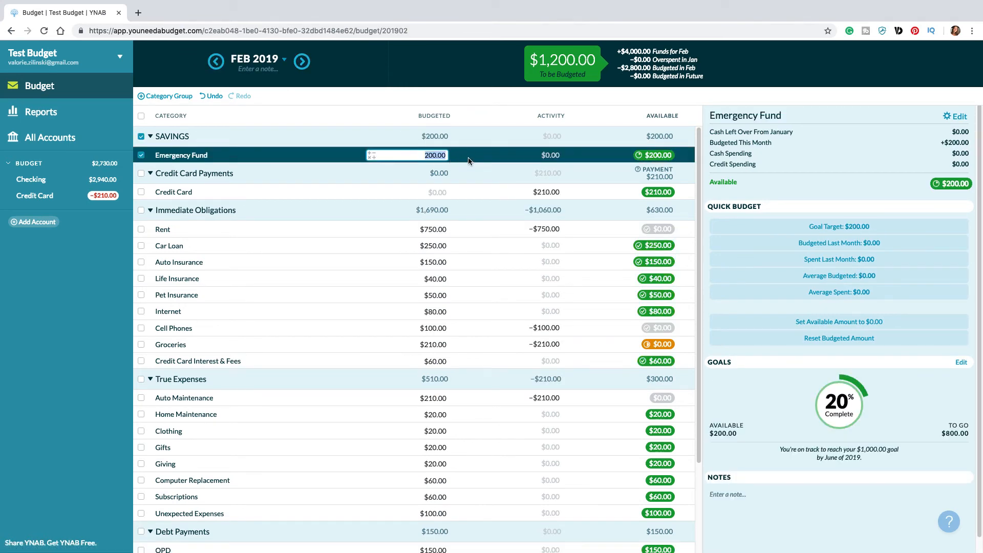
pyautogui.click(511, 347)
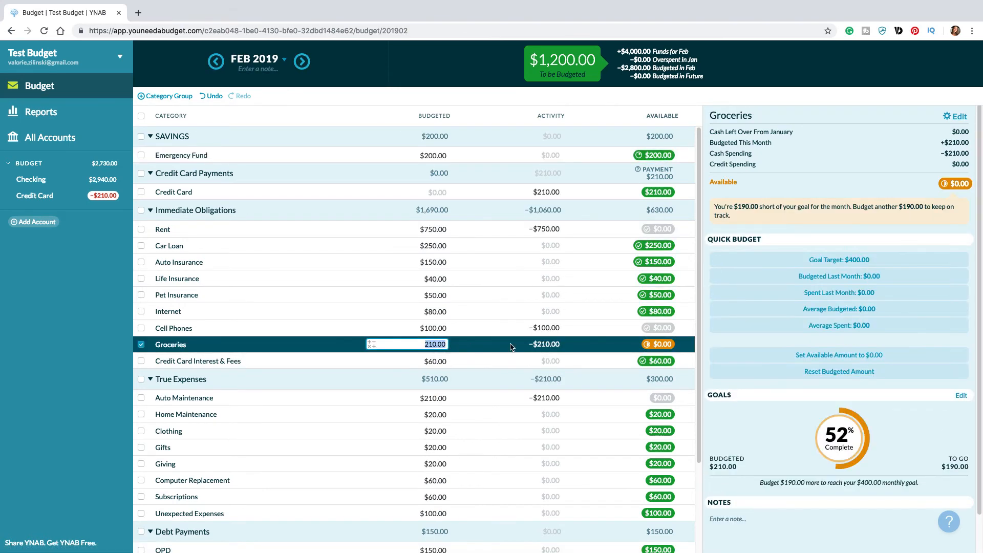
pyautogui.press('Right')
pyautogui.click(723, 261)
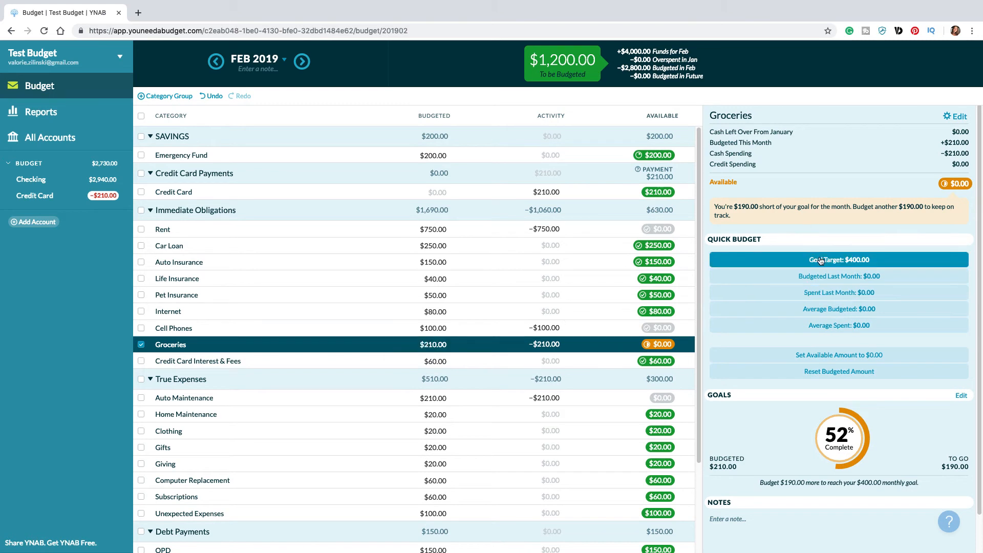
# Step: Set the February budgeted amount for Emergency Fund to 1,000
pyautogui.click(445, 155)
pyautogui.write('1')
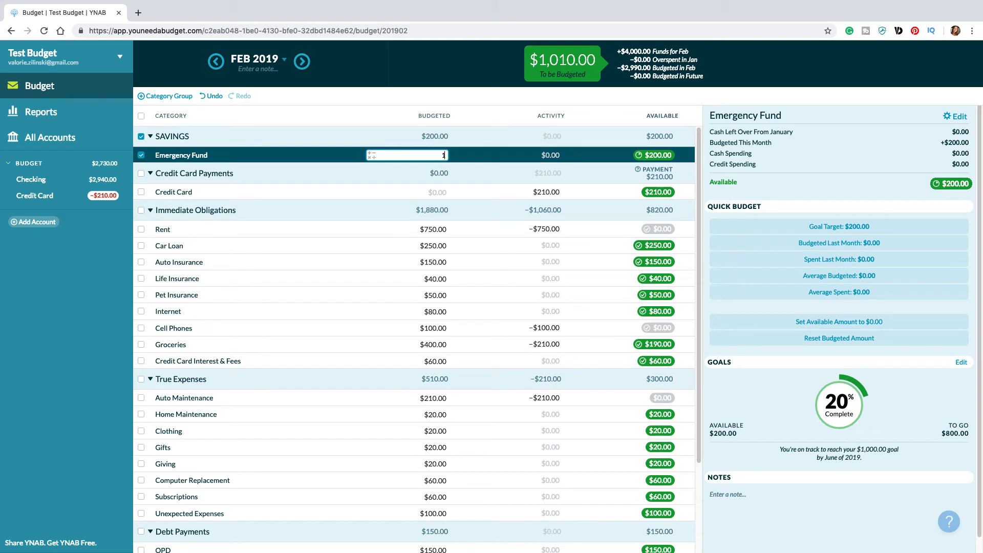
pyautogui.write(',000')
pyautogui.press('Return')
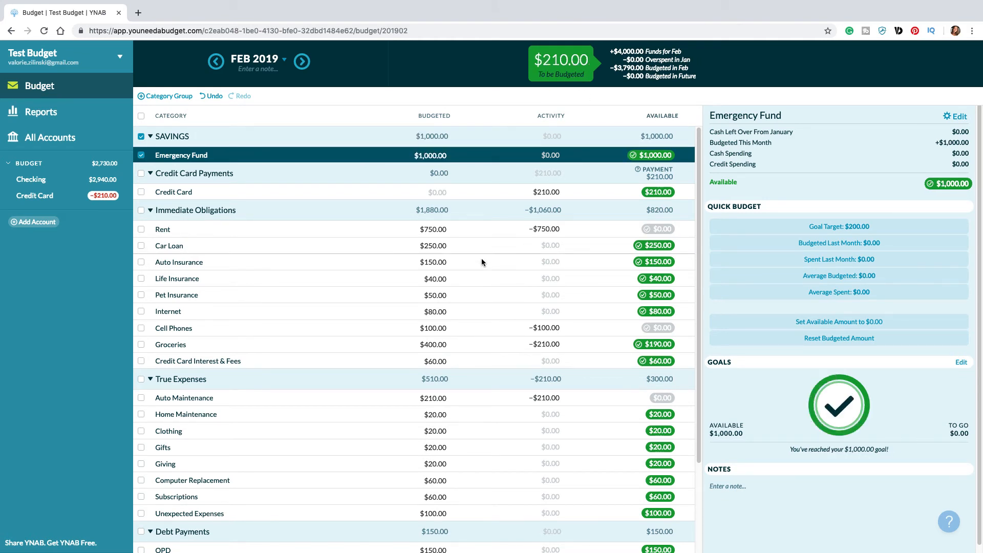
# Step: Add 210 to the budgeted amount of OPD under Debt Payments
pyautogui.scroll(-2, 481, 258)
pyautogui.click(408, 509)
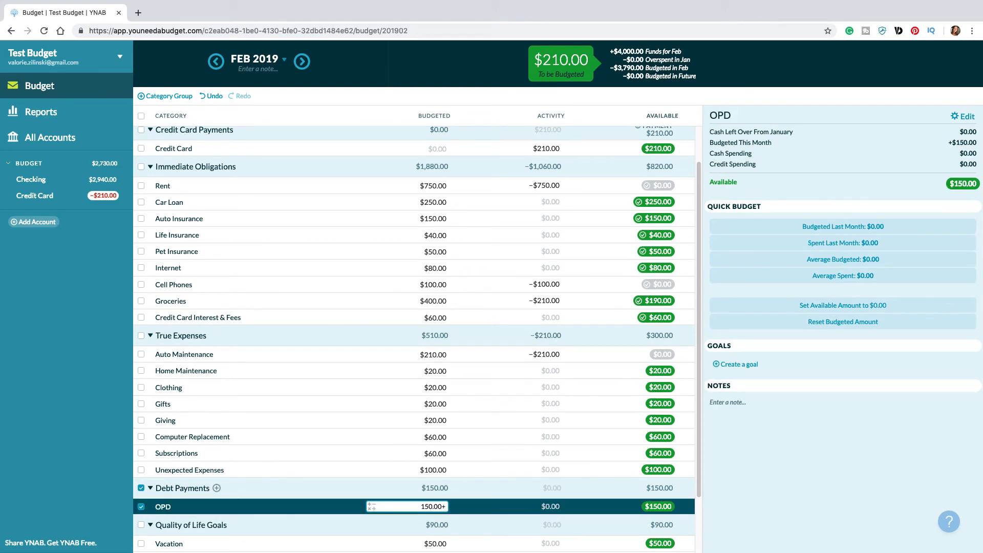
pyautogui.write('+210')
pyautogui.press('Return')
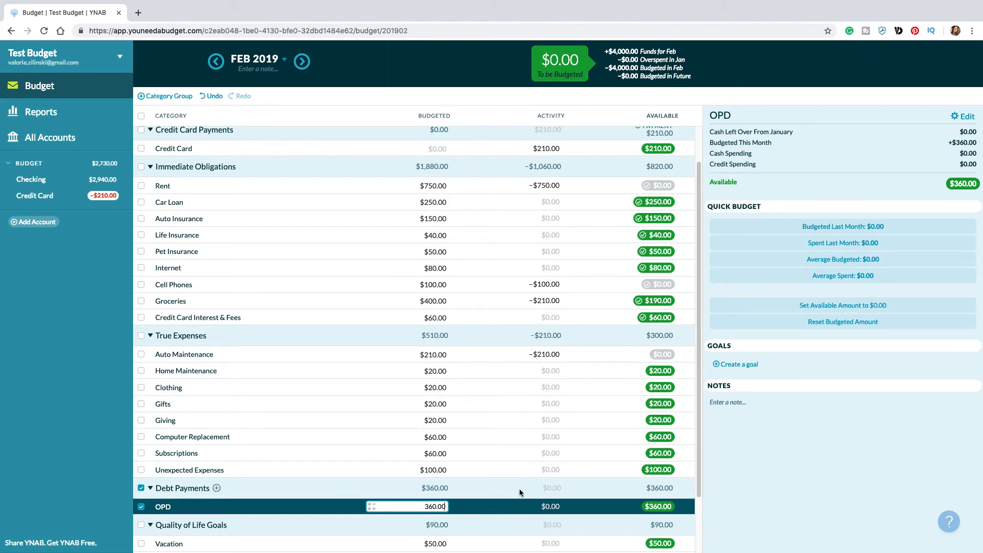
# Step: Set today's balance of the Credit Card account to -1,500 and save the account changes
pyautogui.scroll(-3, 471, 473)
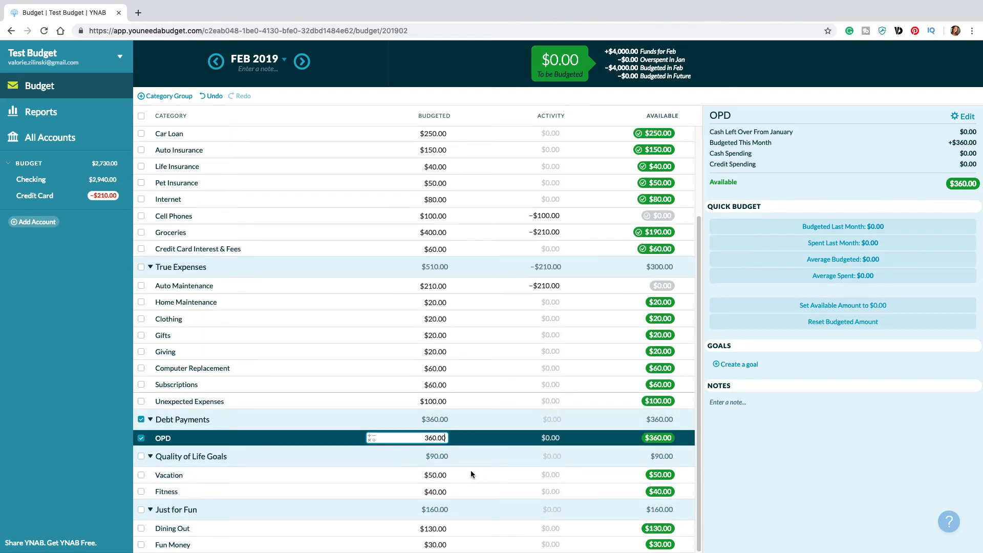
pyautogui.scroll(5, 471, 470)
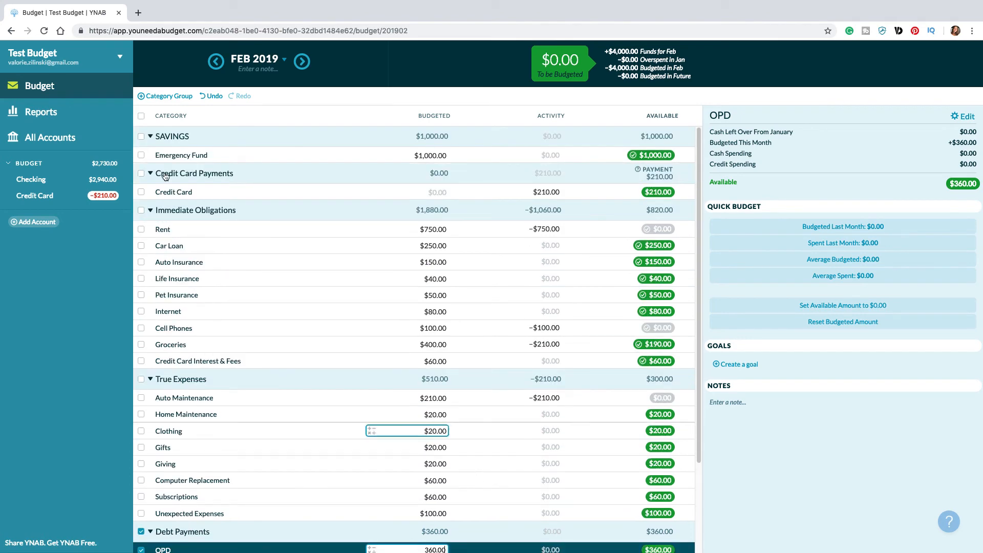
pyautogui.click(9, 195)
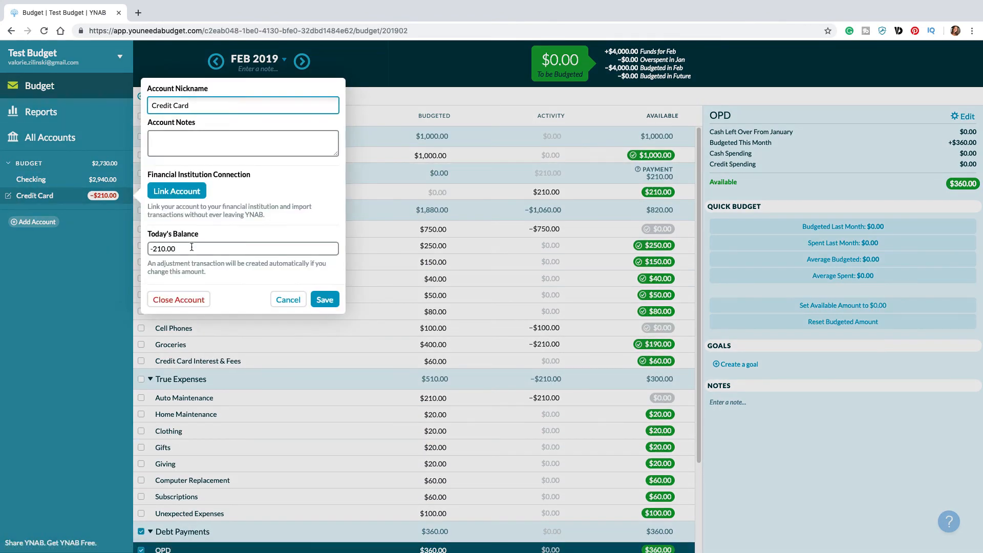
pyautogui.moveTo(190, 248); pyautogui.dragTo(129, 246)
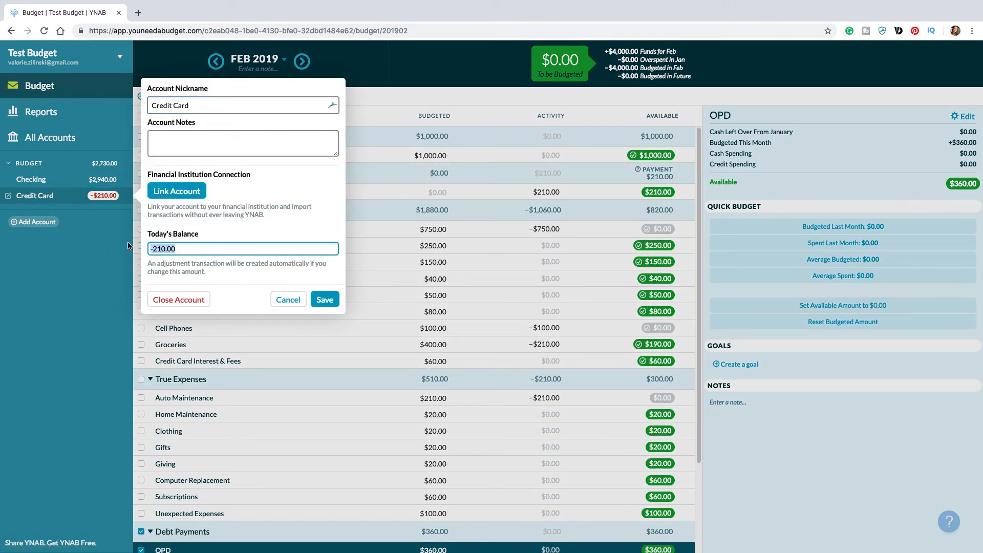
pyautogui.write('-')
pyautogui.click(331, 305)
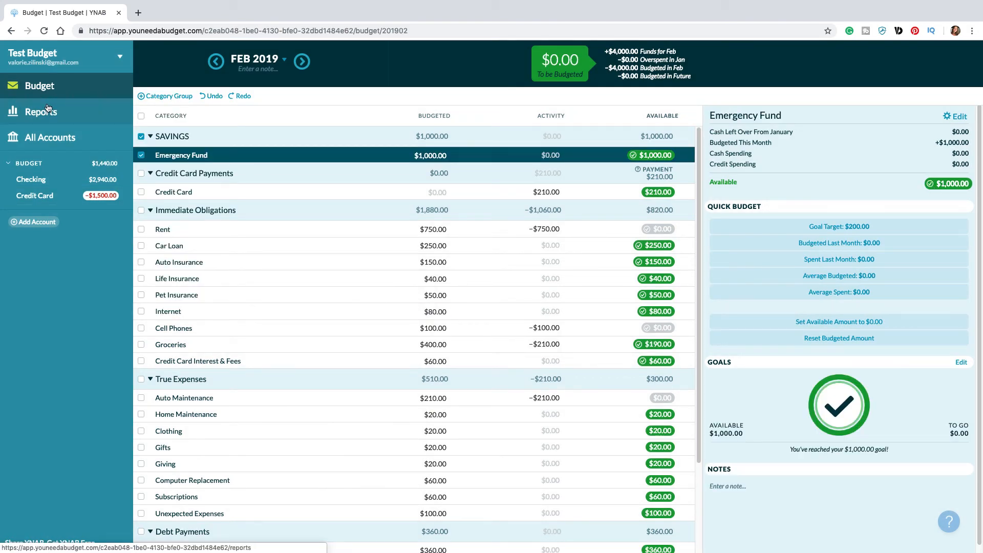
# Step: Record an inflow of 1500 from payee Myself in the Checking account, categorized as Inflow: To be Budgeted
pyautogui.click(30, 179)
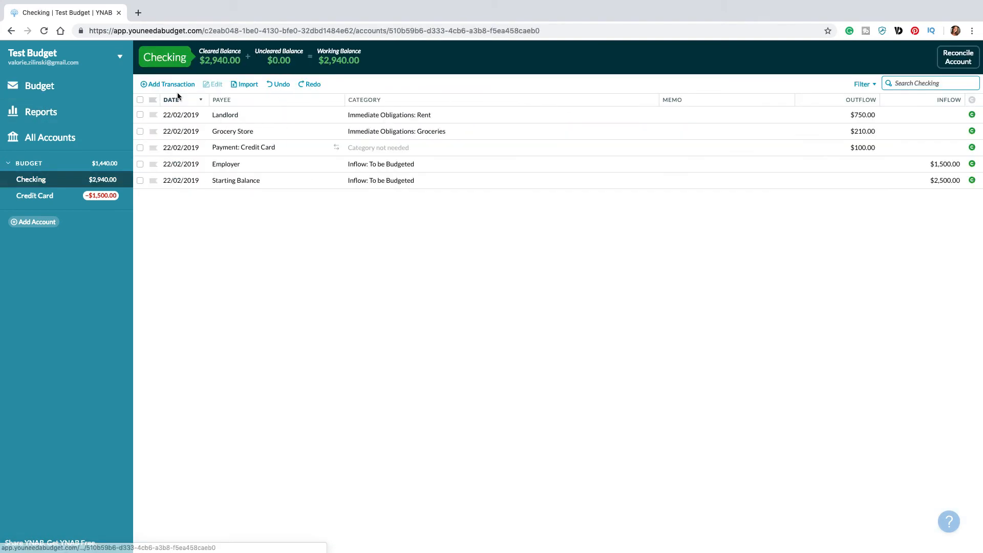
pyautogui.click(169, 84)
pyautogui.press('Tab')
pyautogui.write('Myself')
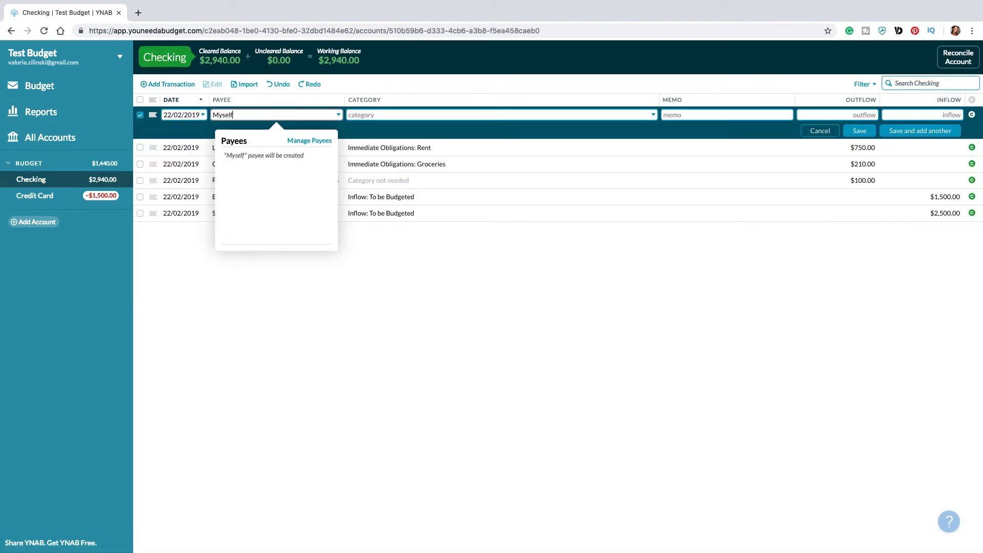
pyautogui.press('Tab')
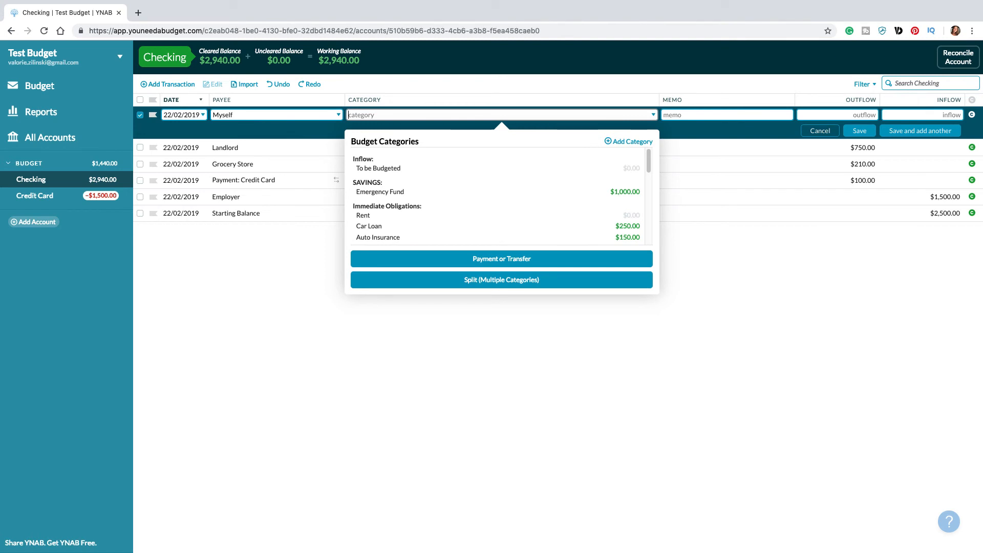
pyautogui.click(364, 169)
pyautogui.click(863, 115)
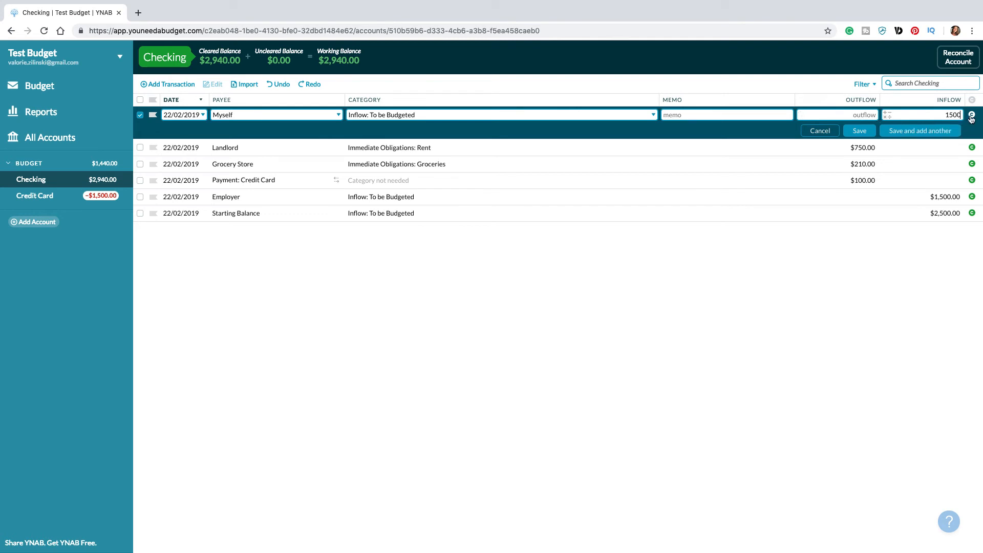
pyautogui.click(860, 130)
# Step: Create a Pay Off Balance by Date goal for the Credit Card category in the budget, targeting June 2019
pyautogui.click(40, 85)
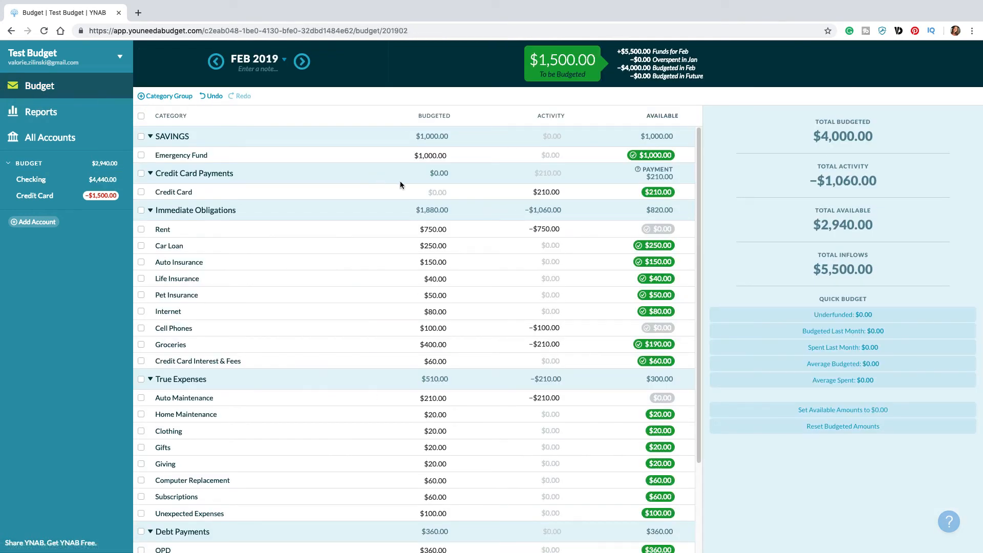
pyautogui.click(413, 192)
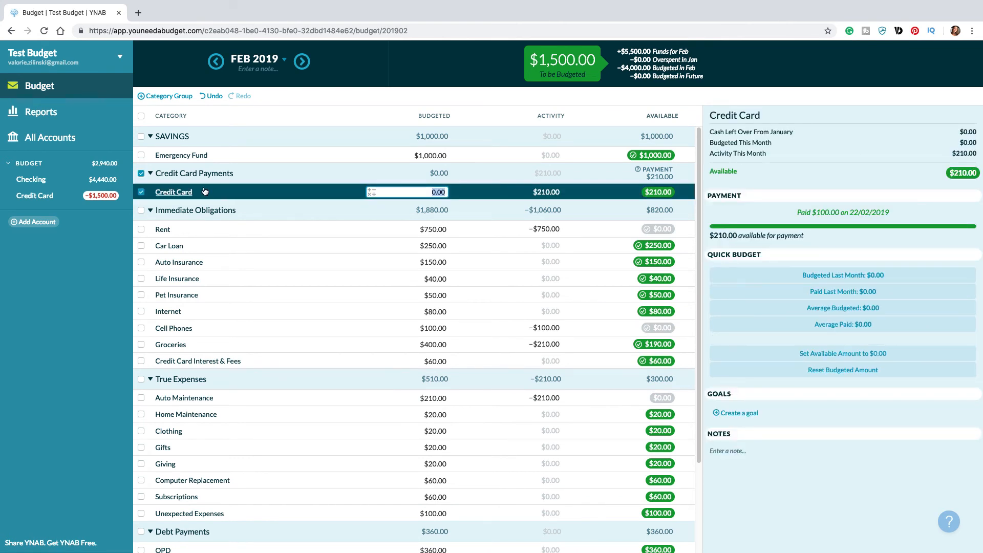
pyautogui.click(750, 413)
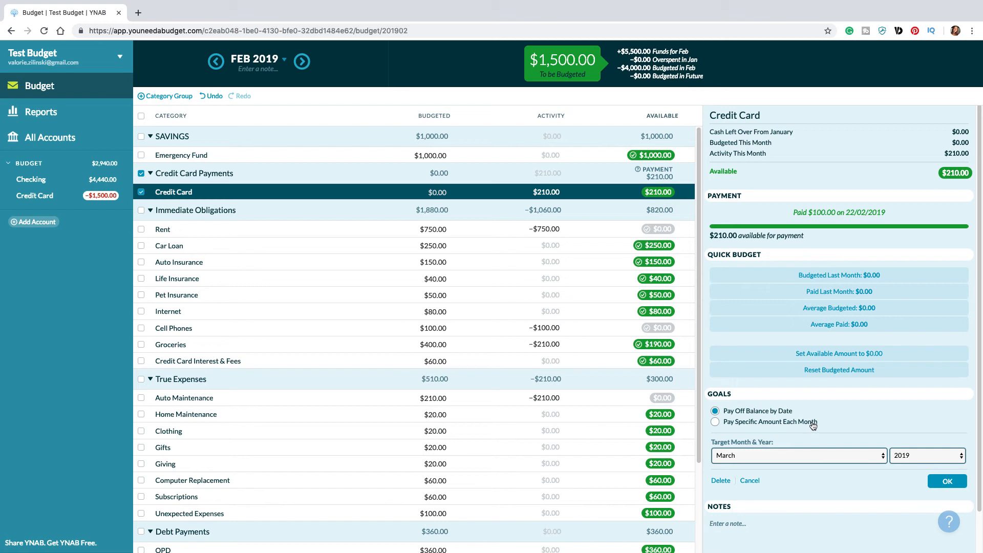
pyautogui.click(780, 453)
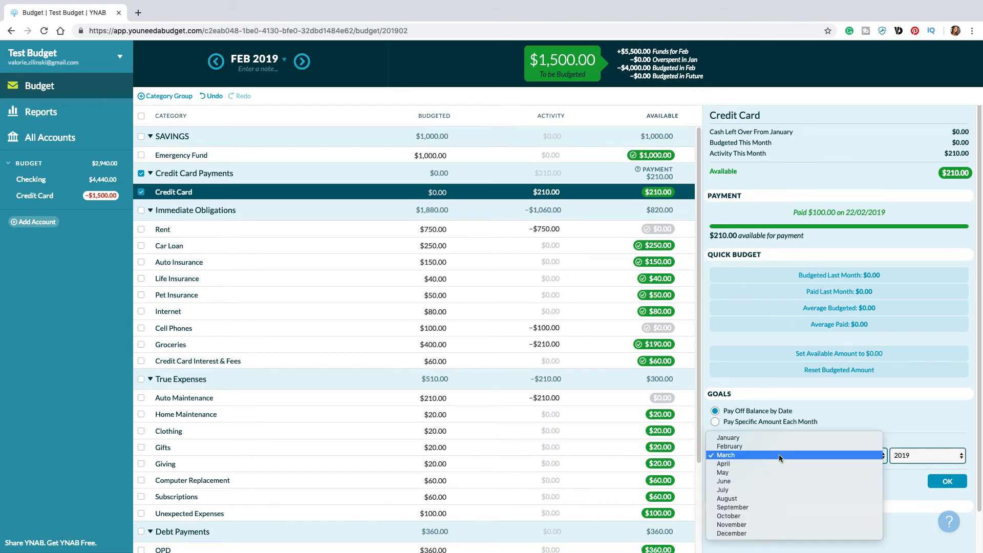
pyautogui.click(742, 481)
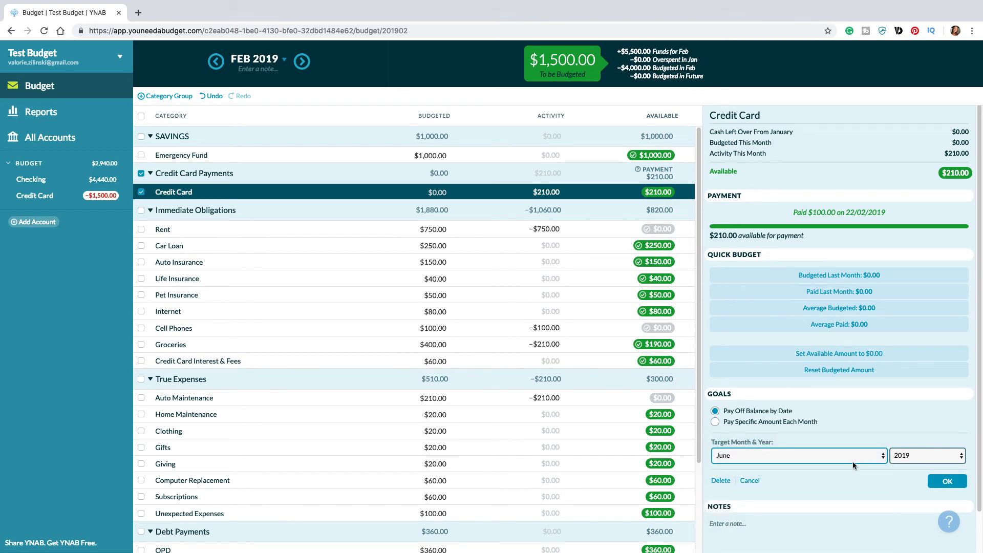
pyautogui.click(947, 482)
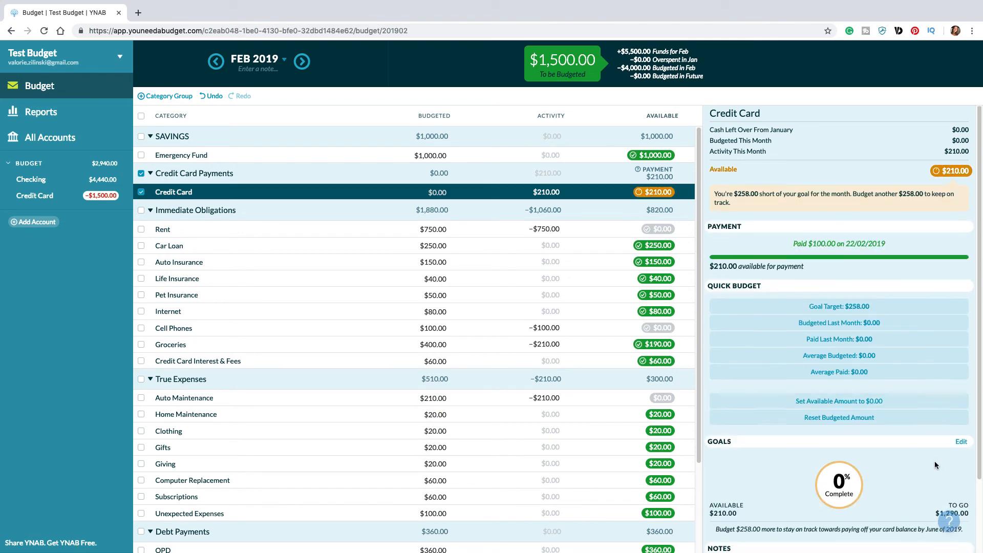
# Step: Budget the goal target of $258.00 to the Credit Card category for February
pyautogui.scroll(-3, 935, 460)
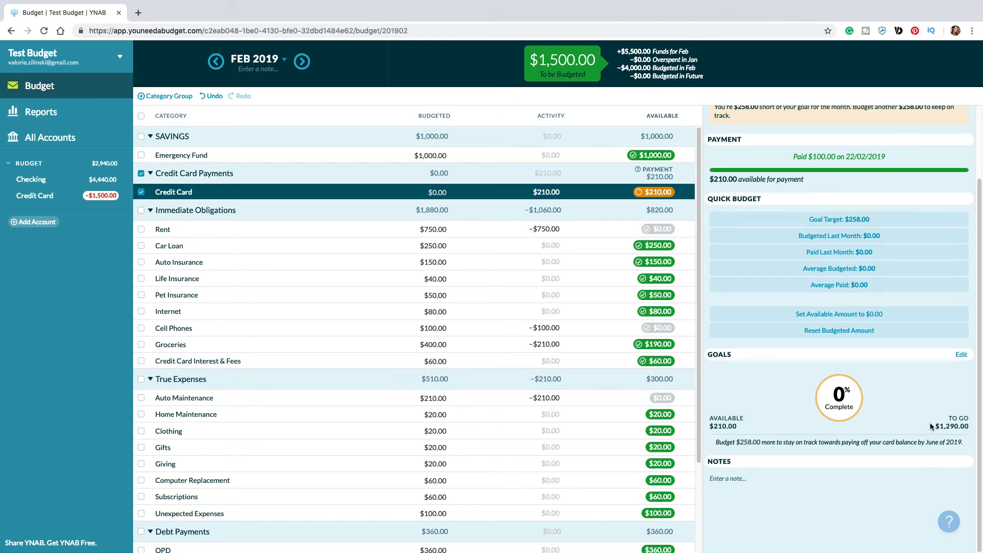
pyautogui.click(844, 219)
pyautogui.click(434, 193)
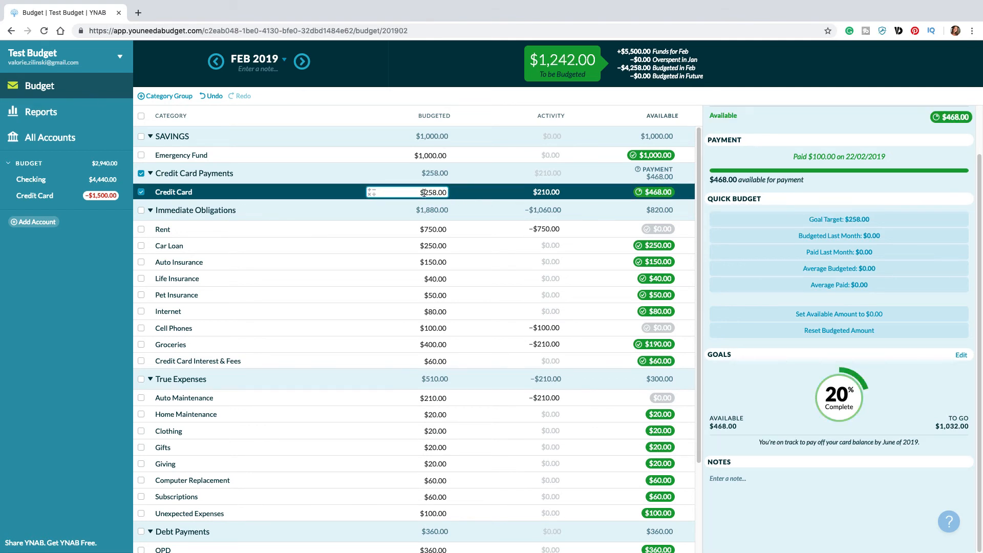
pyautogui.press('Return')
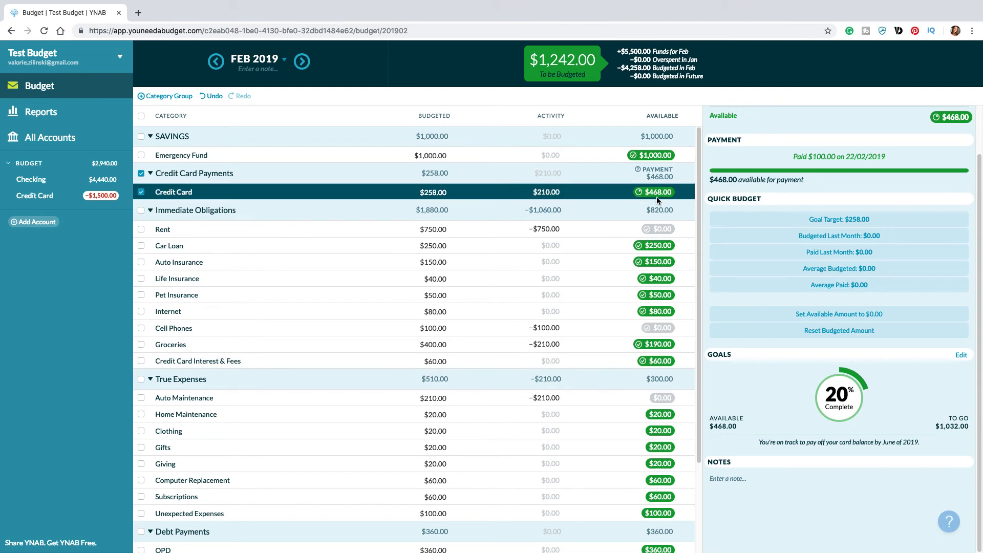
# Step: Record a payment from Checking to the Credit Card with an outflow of 468.00 and save it
pyautogui.click(31, 180)
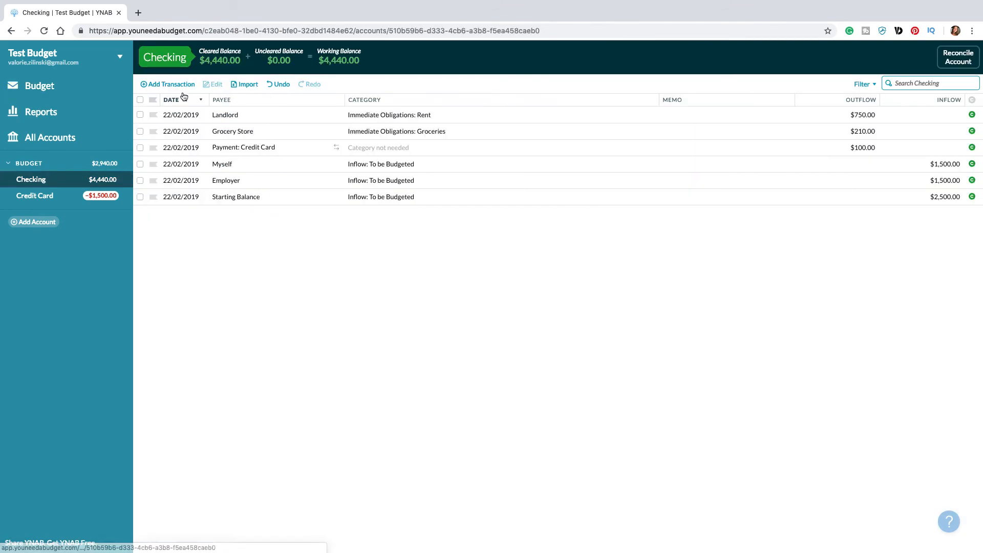
pyautogui.click(180, 84)
pyautogui.click(231, 115)
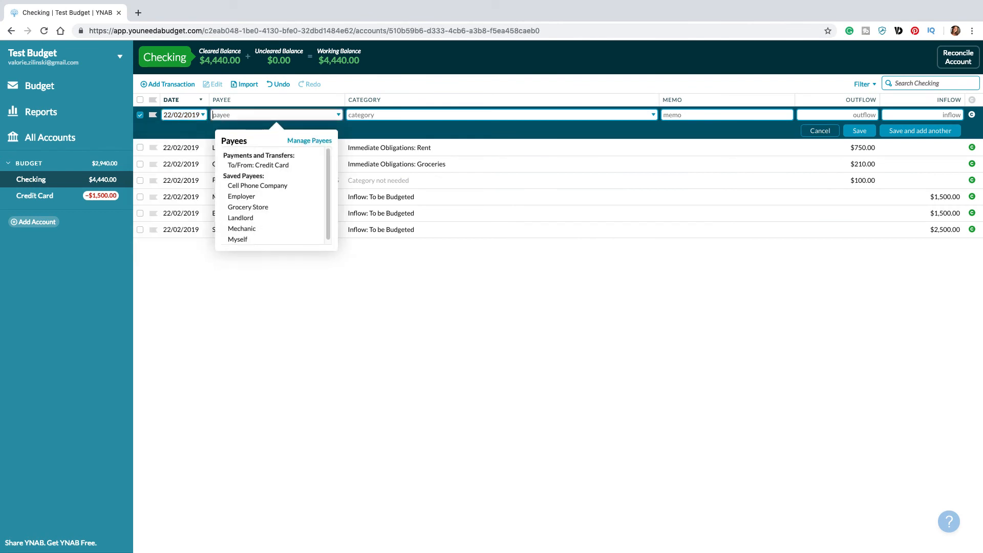
pyautogui.write('cre')
pyautogui.click(278, 176)
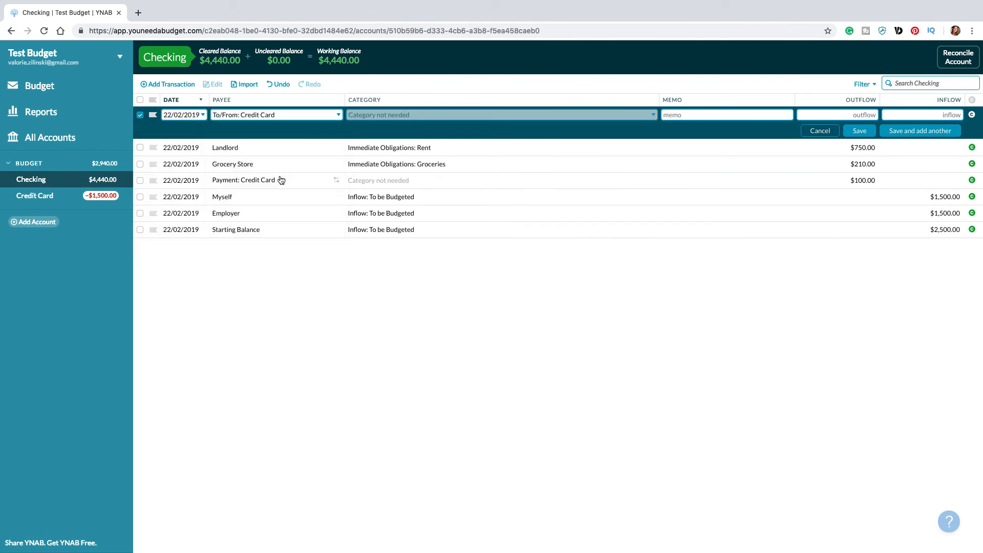
pyautogui.click(845, 118)
pyautogui.write('468.00')
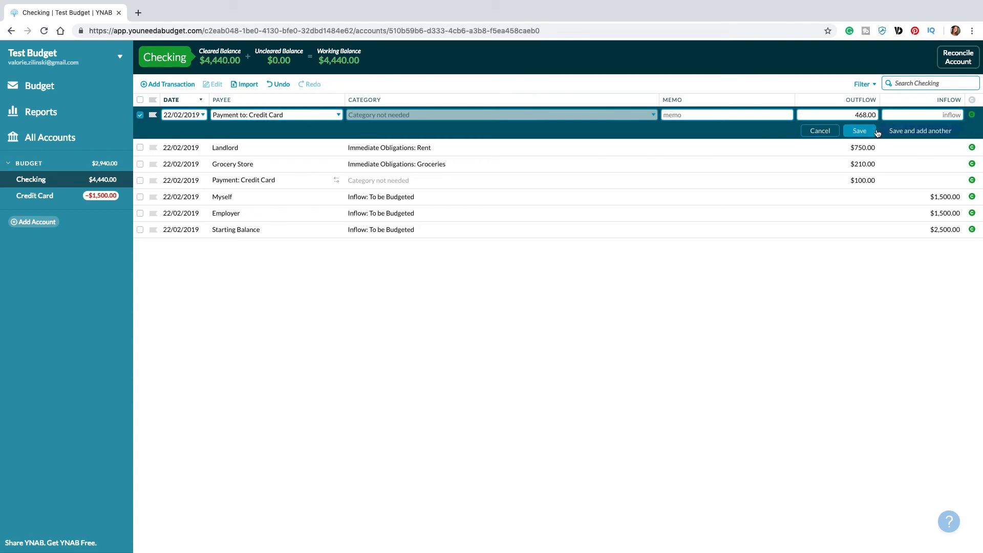
pyautogui.click(859, 131)
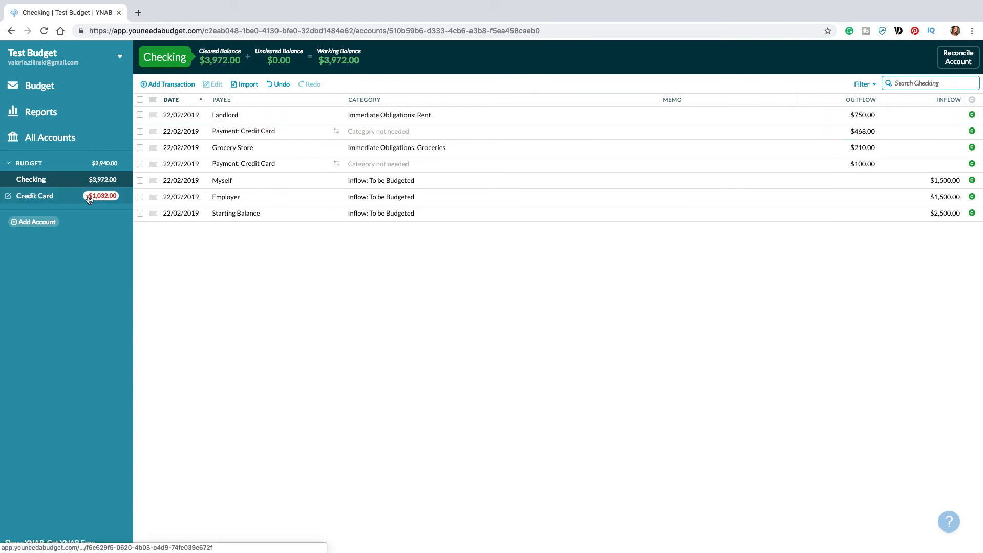
# Step: Try adding 1032 to the Credit Card category's February budgeted amount, and undo that change
pyautogui.click(53, 93)
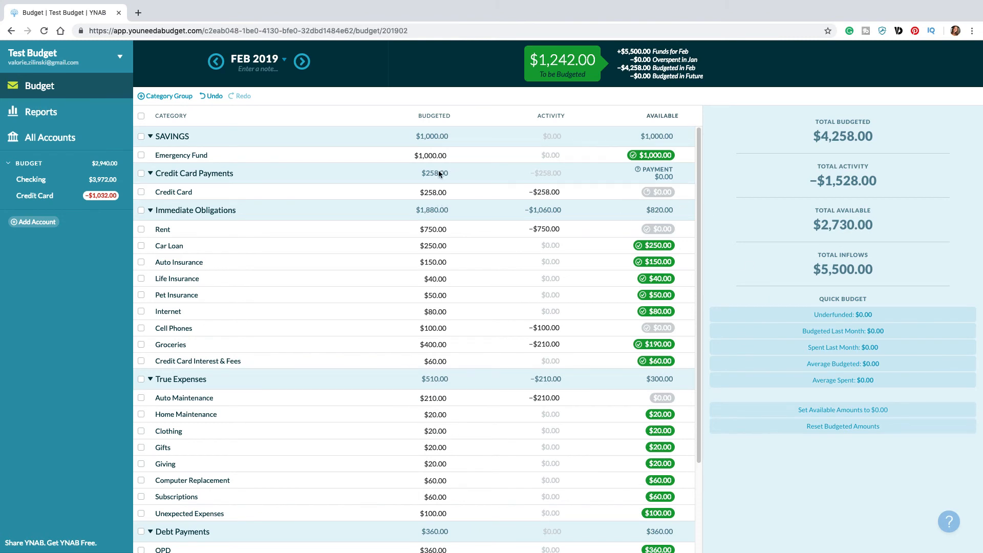
pyautogui.click(434, 191)
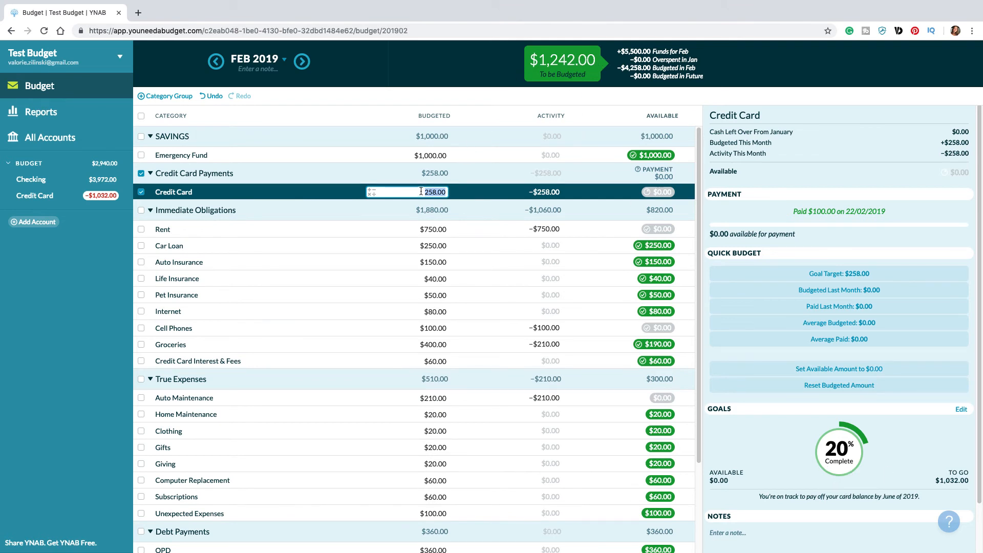
pyautogui.click(447, 194)
pyautogui.write('+1032')
pyautogui.press('Return')
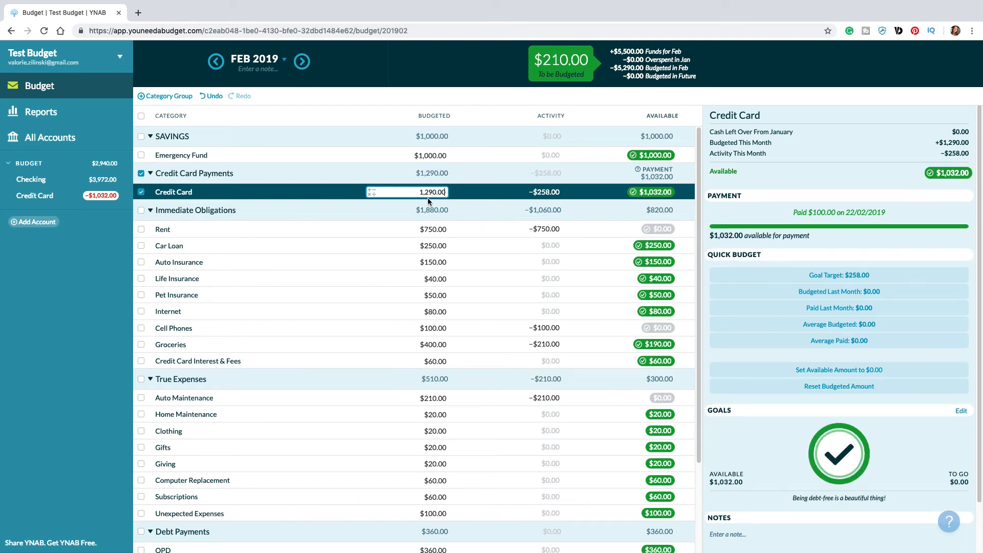
pyautogui.click(213, 98)
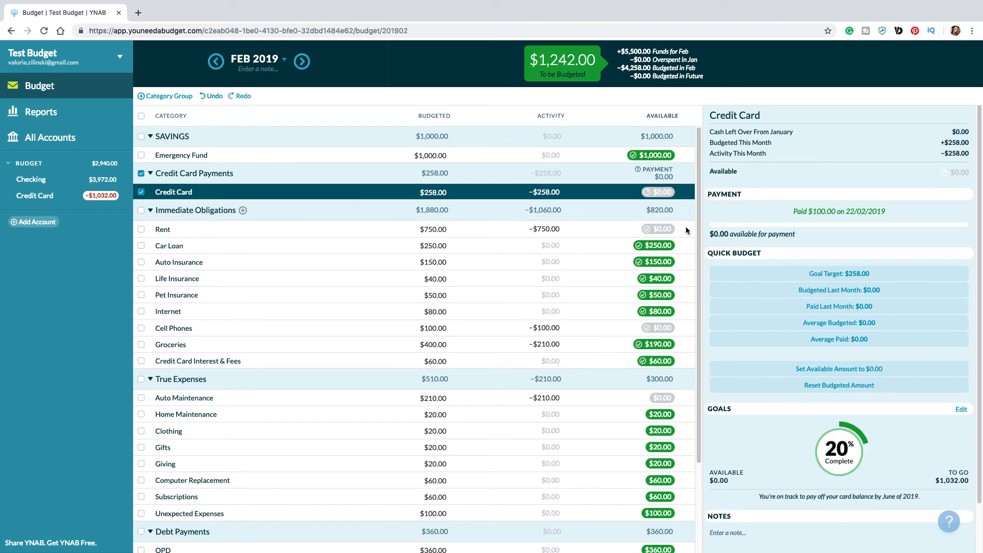
pyautogui.click(384, 187)
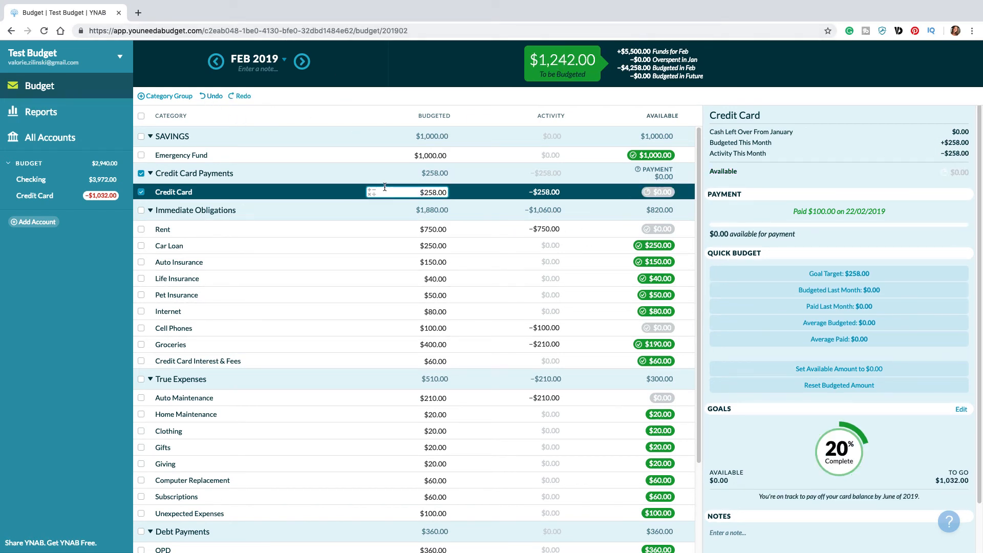
pyautogui.scroll(-3, 478, 332)
pyautogui.scroll(3, 437, 417)
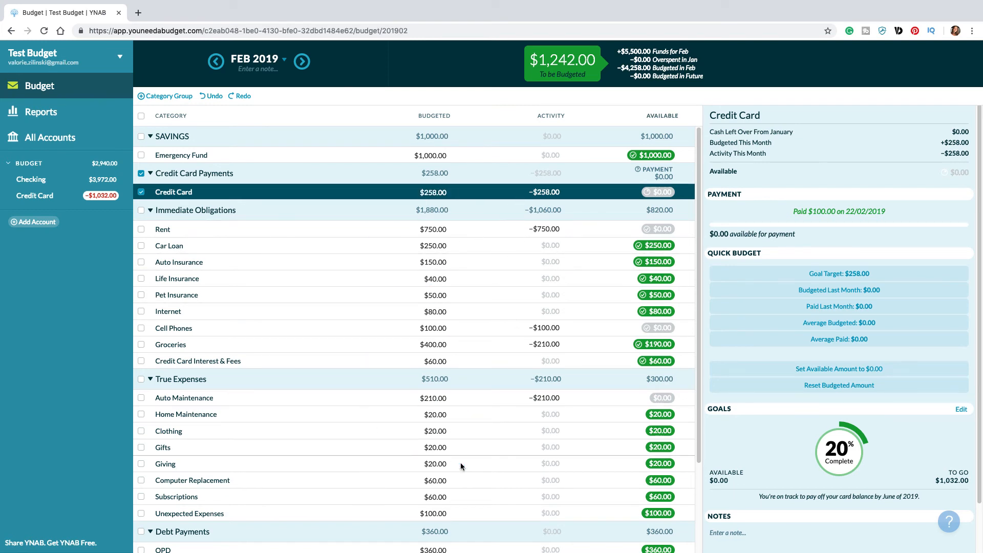
pyautogui.click(139, 175)
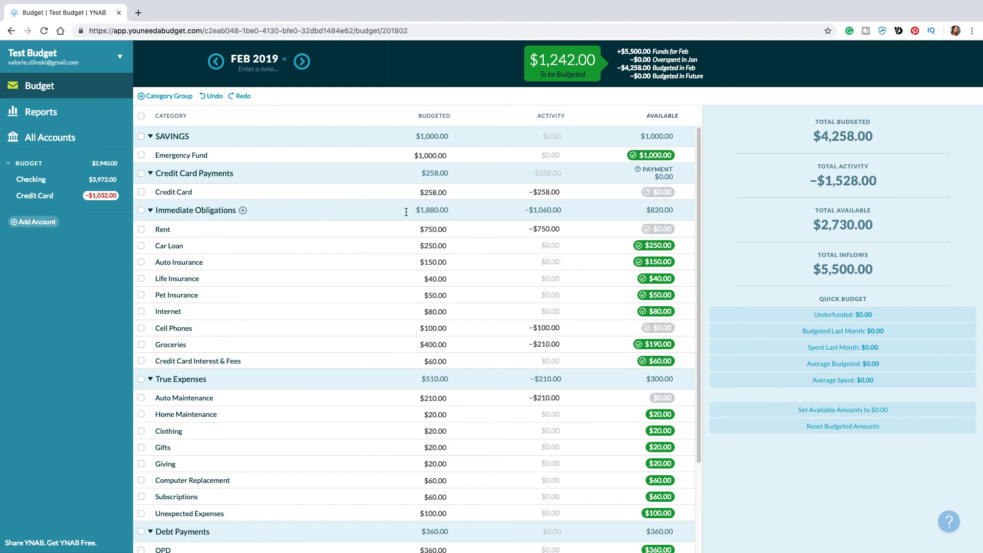
# Step: Create a Monthly Funding Goal of 80 for the Home Maintenance category under True Expenses
pyautogui.click(435, 414)
pyautogui.scroll(-2, 450, 378)
pyautogui.press('Return')
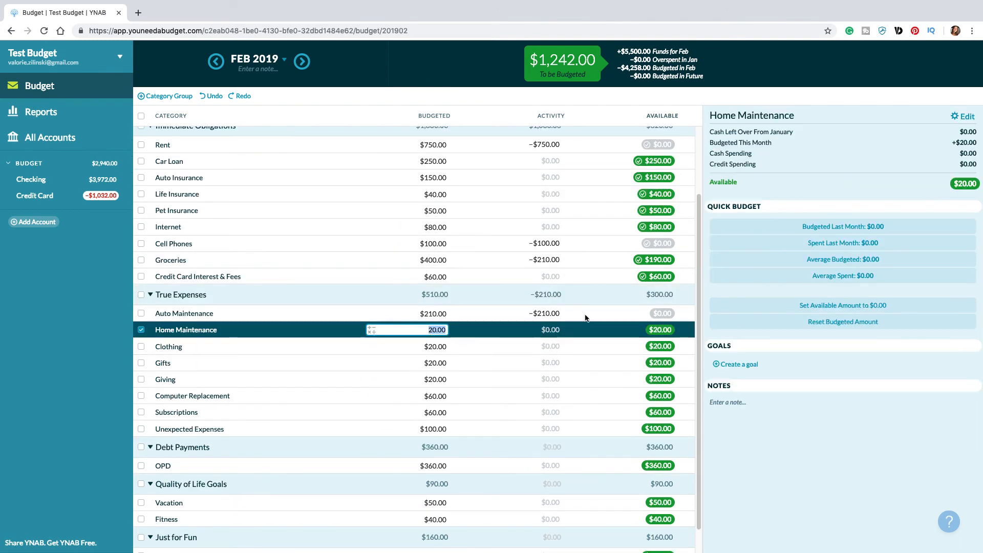
pyautogui.click(750, 366)
pyautogui.click(752, 385)
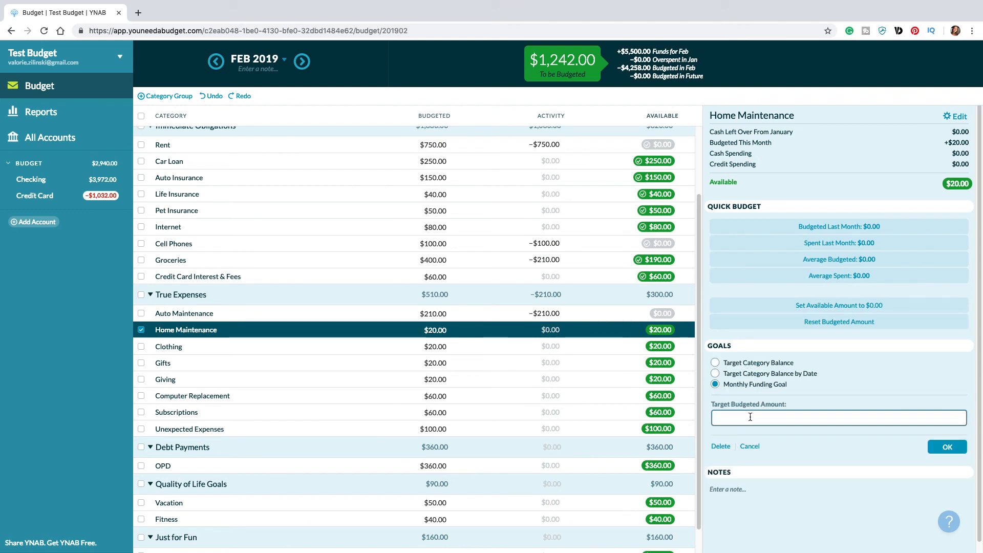
pyautogui.write('80')
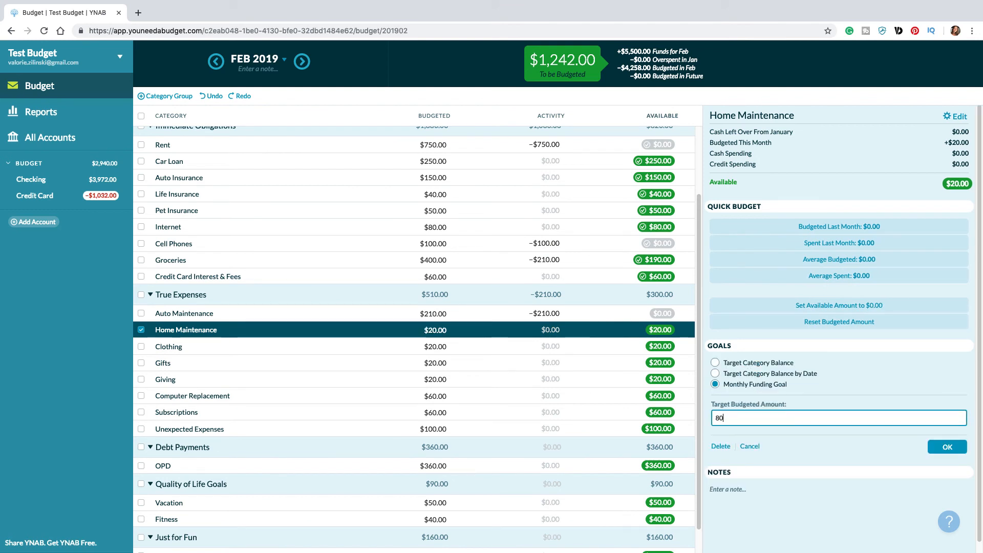
pyautogui.click(947, 446)
# Step: Create a Monthly Funding Goal of 40 for the Clothing category under True Expenses
pyautogui.click(433, 346)
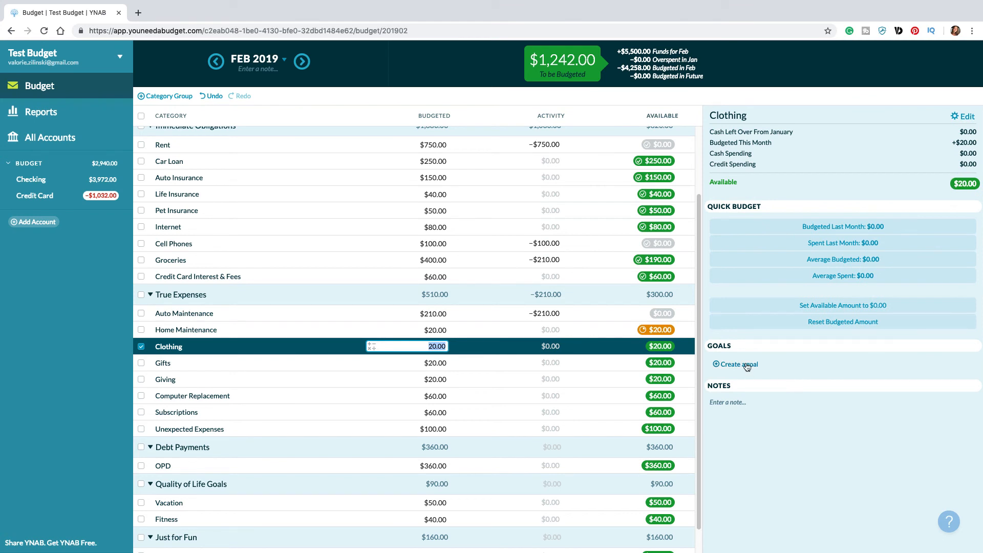
pyautogui.click(747, 366)
pyautogui.click(738, 384)
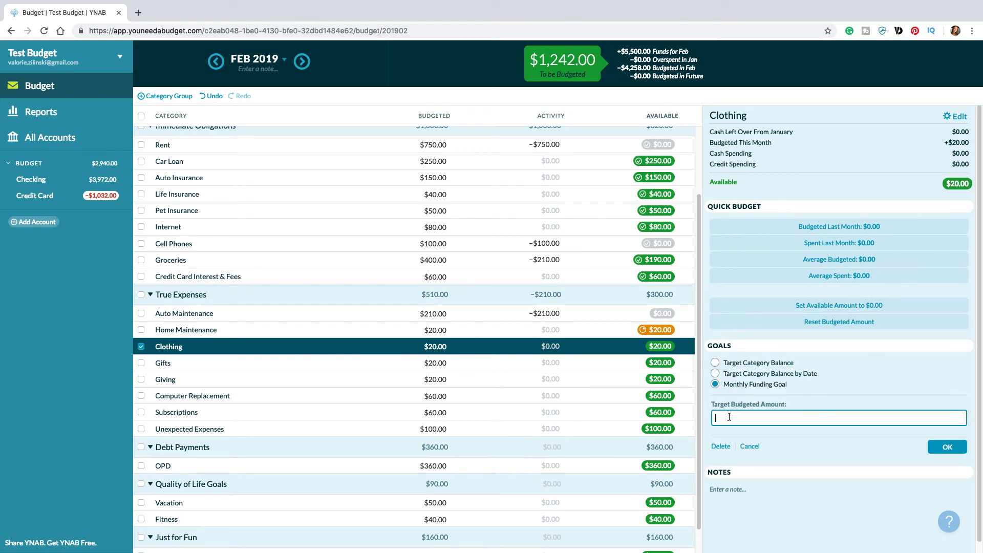
pyautogui.write('40')
pyautogui.click(947, 447)
# Step: Create a Monthly Funding Goal of 40 for the Gifts category under True Expenses
pyautogui.click(433, 363)
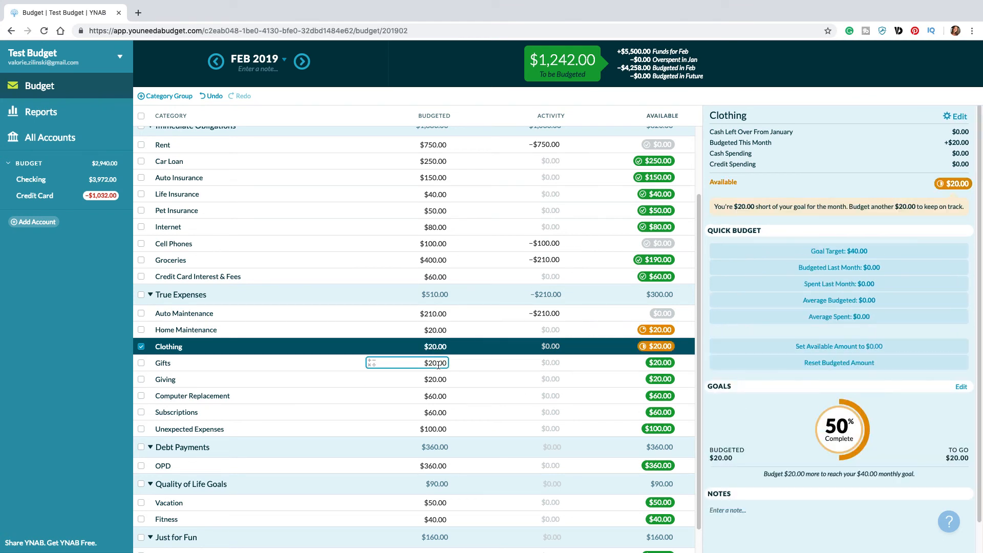
pyautogui.click(746, 365)
pyautogui.click(725, 385)
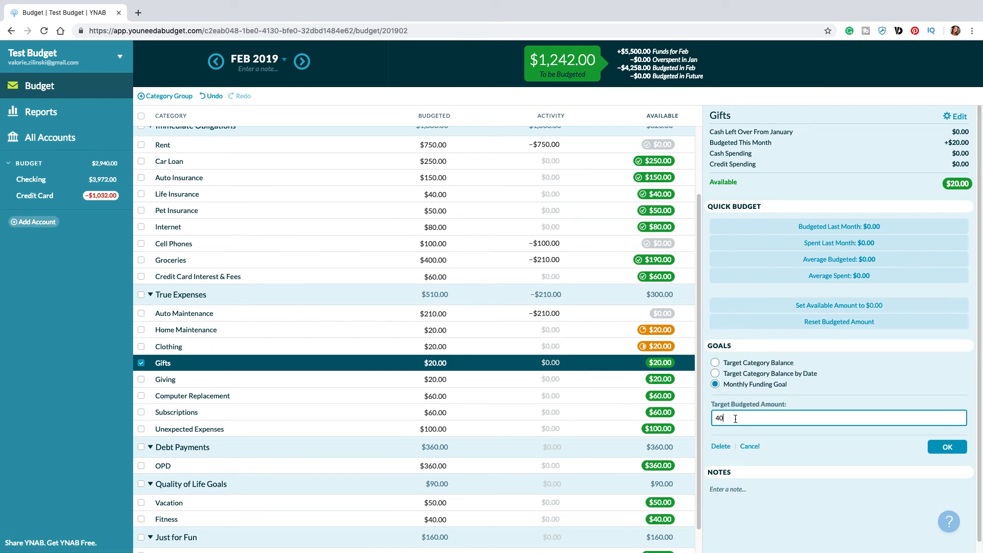
pyautogui.click(947, 446)
# Step: Create a Monthly Funding Goal of 40 for the Giving category under True Expenses
pyautogui.click(410, 378)
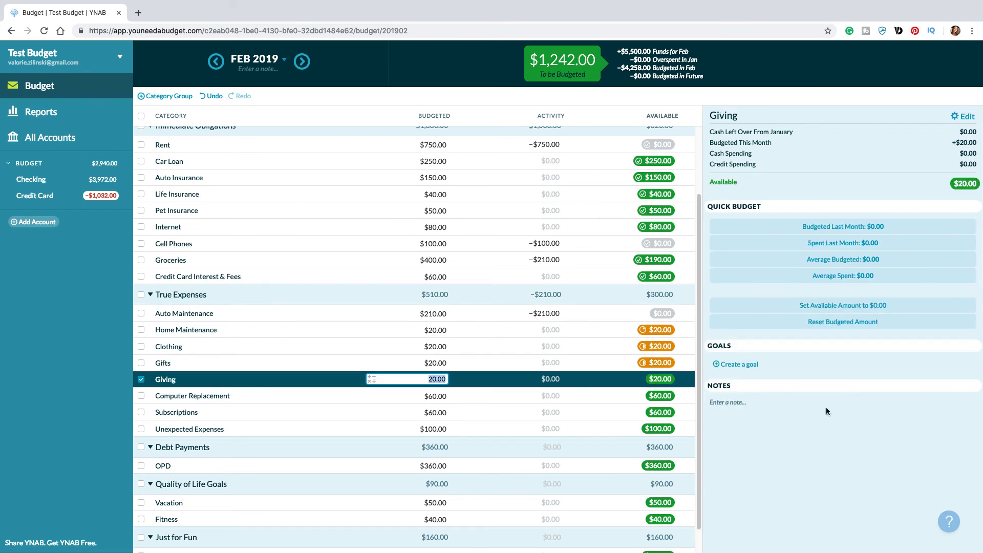
pyautogui.click(743, 365)
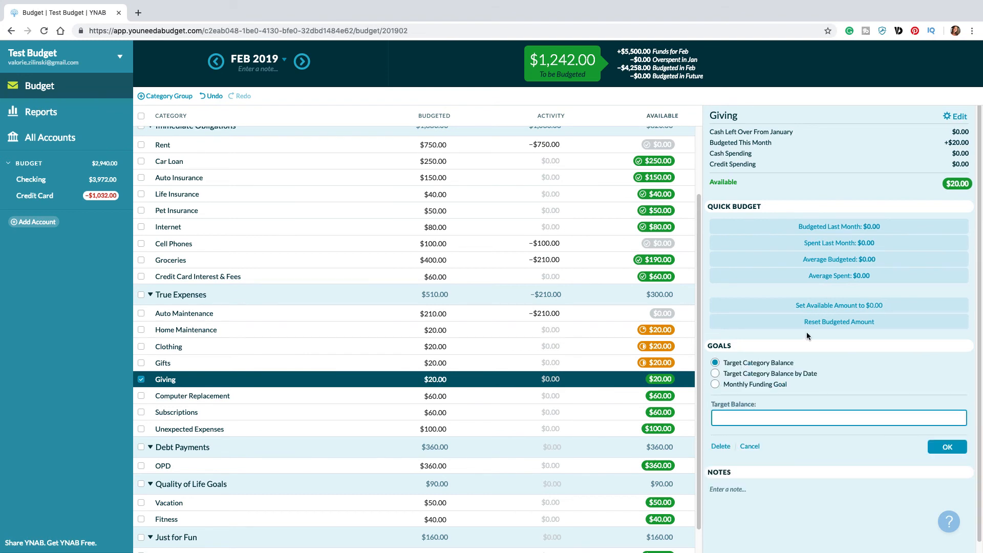
pyautogui.click(775, 383)
pyautogui.write('40')
pyautogui.click(947, 446)
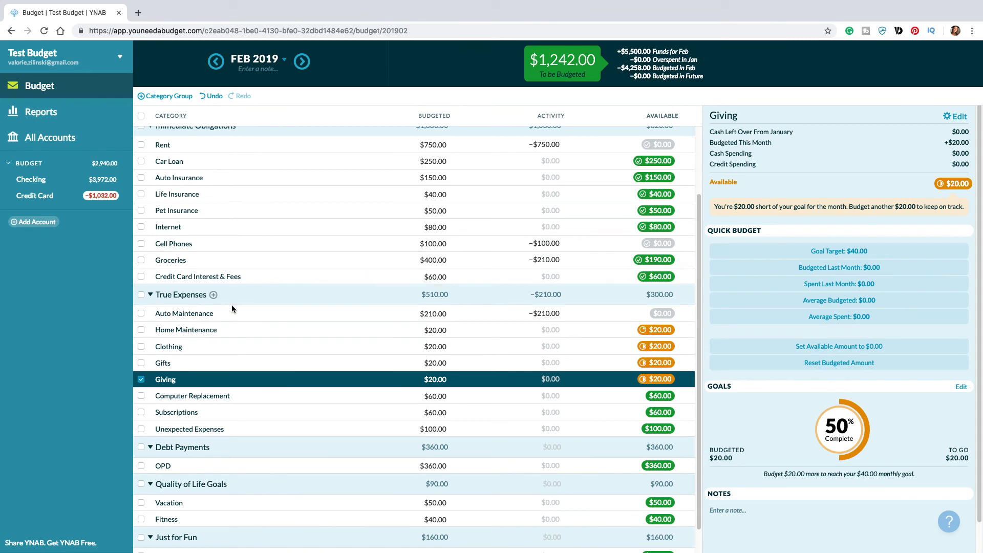
# Step: Select all True Expenses categories and budget their combined underfunded amount of $120.00 at once
pyautogui.scroll(3, 216, 268)
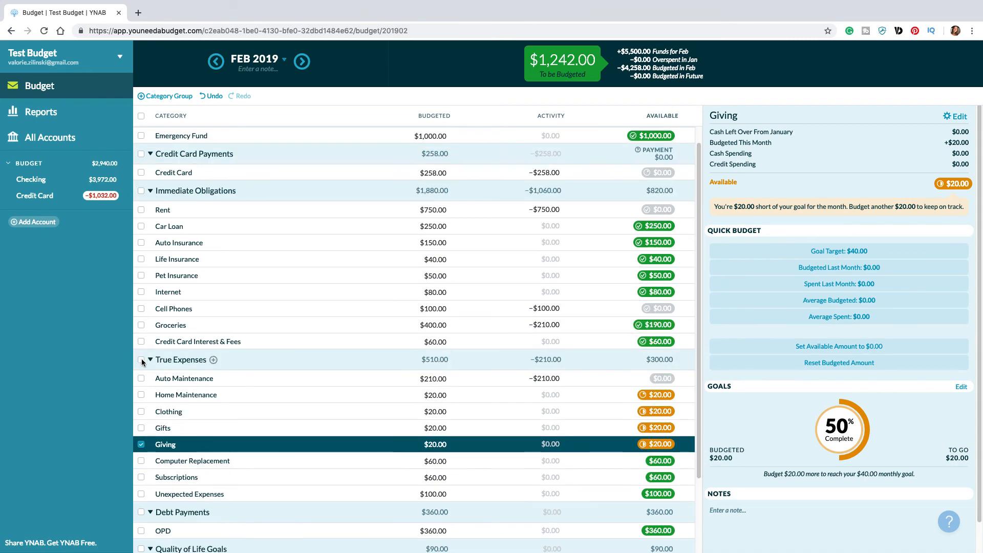
pyautogui.click(141, 359)
pyautogui.scroll(-3, 302, 373)
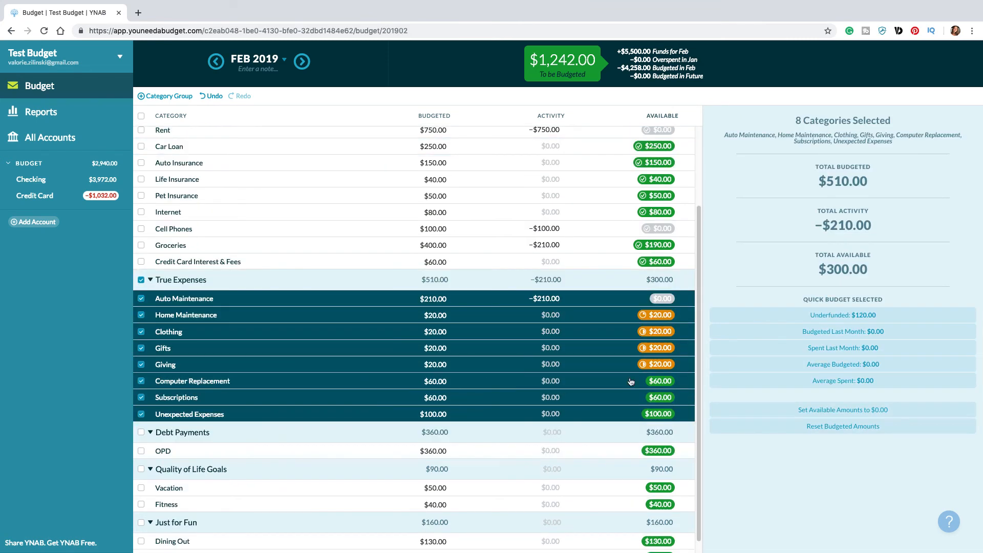
pyautogui.click(838, 321)
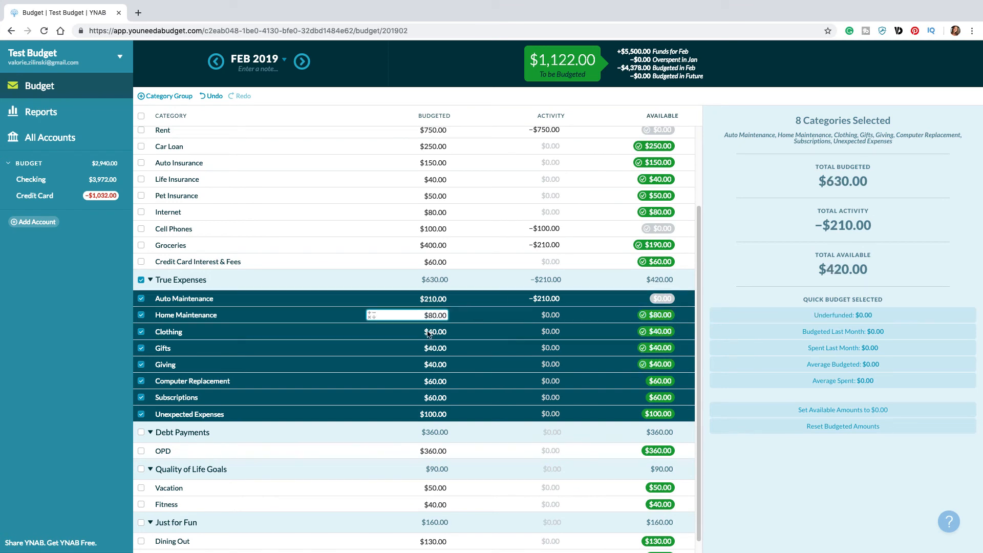
# Step: Examine the combined quick-budget totals for all categories in March 2019 and clear the selection
pyautogui.click(302, 60)
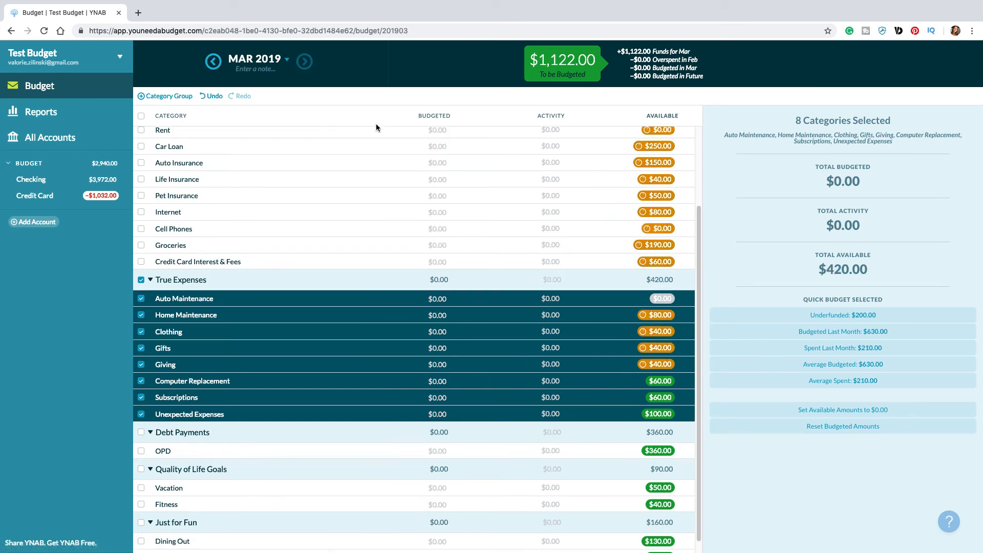
pyautogui.scroll(2, 271, 163)
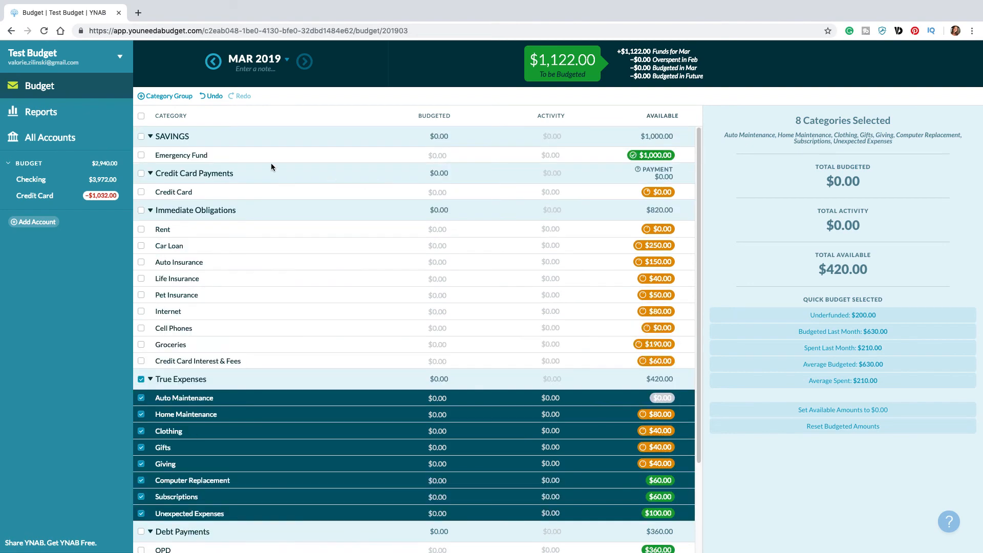
pyautogui.click(142, 117)
pyautogui.scroll(-1, 659, 204)
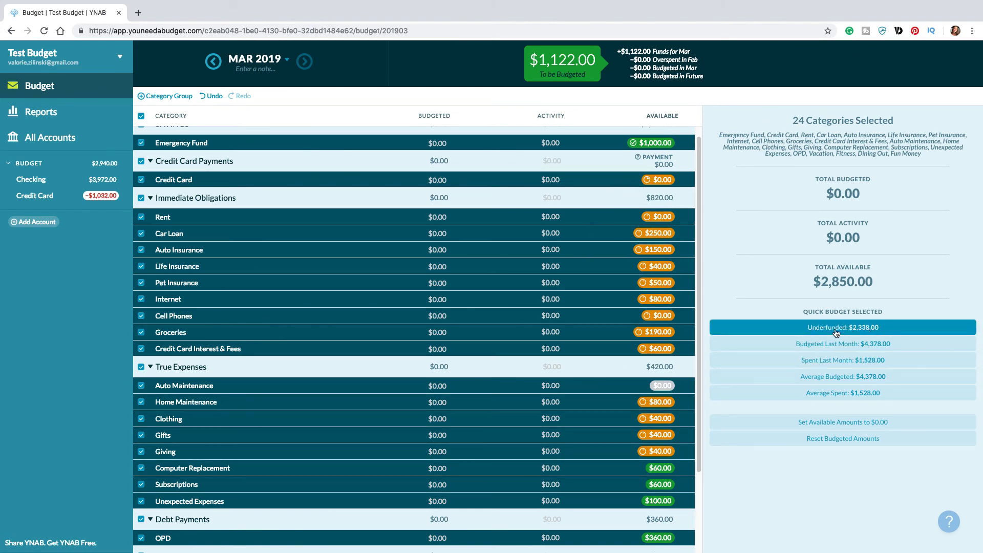
pyautogui.click(141, 118)
# Step: Budget $750 for Rent and $250 for Car Loan in March 2019
pyautogui.click(439, 215)
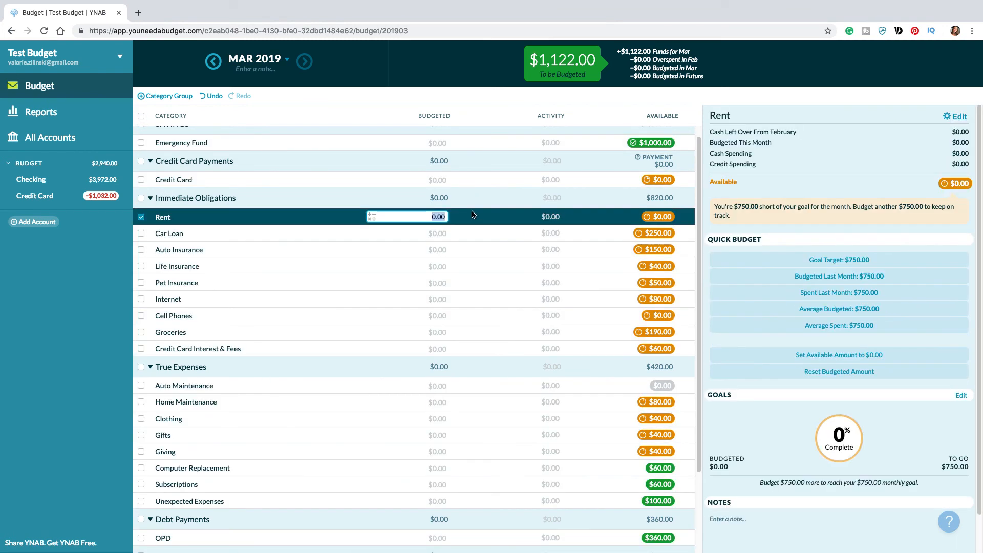
pyautogui.write('750')
pyautogui.press('Return')
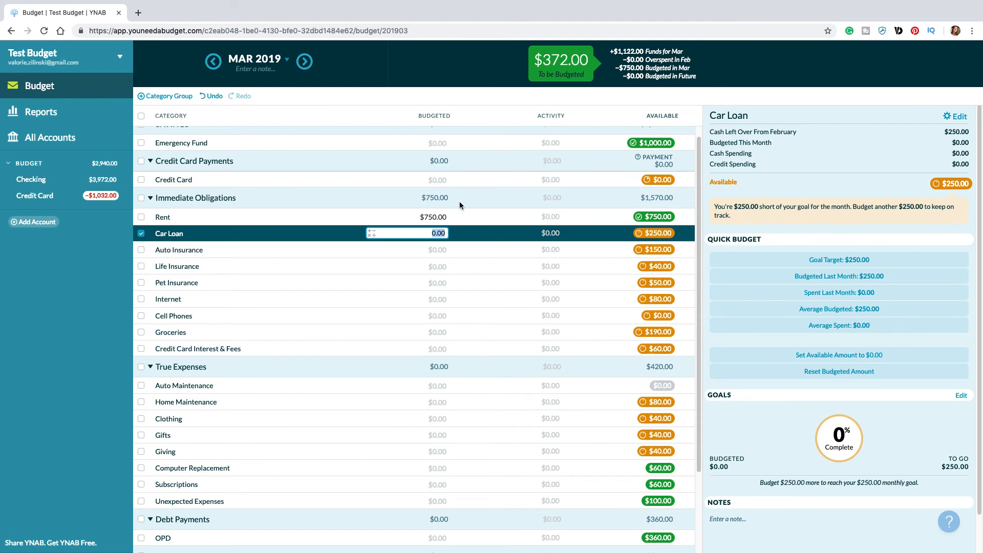
pyautogui.write('250')
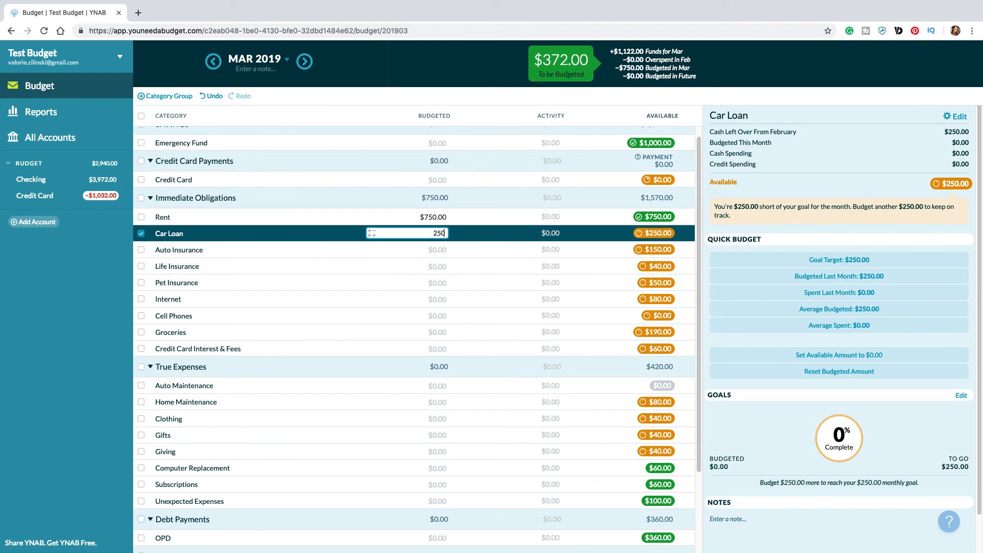
pyautogui.press('Return')
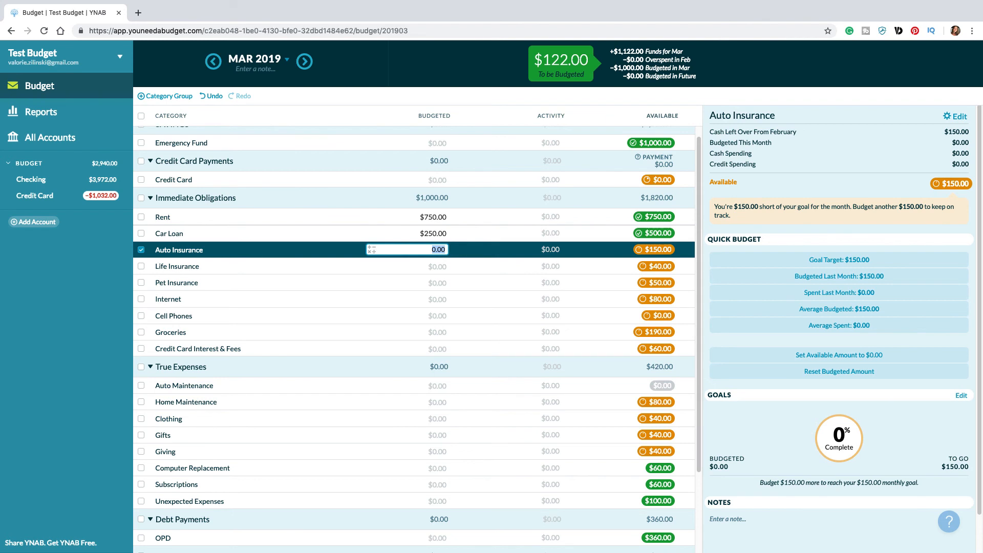
# Step: Budget $40 for Life Insurance and $50 for Pet Insurance in March 2019, skipping Auto Insurance
pyautogui.press('Return')
pyautogui.write('40')
pyautogui.press('Return')
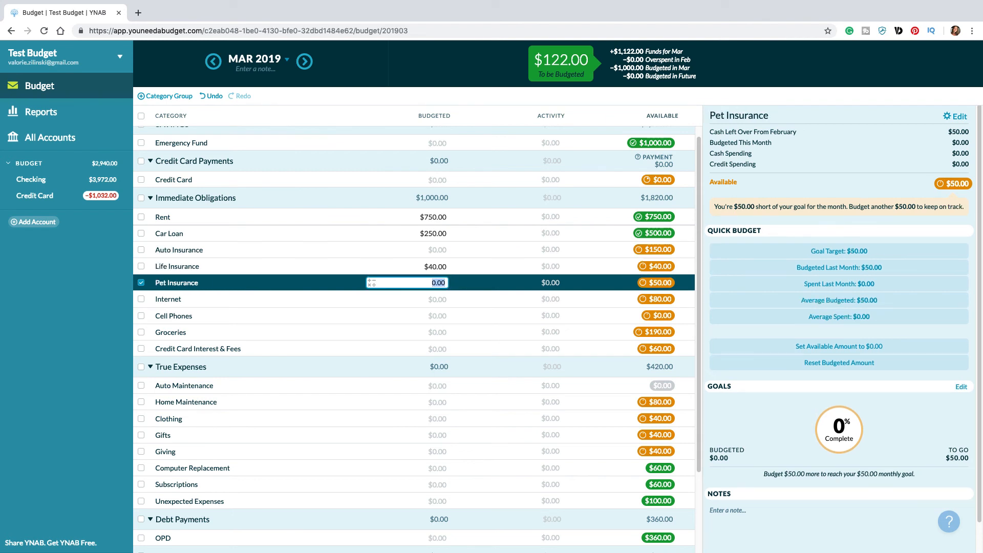
pyautogui.write('50')
pyautogui.press('Return')
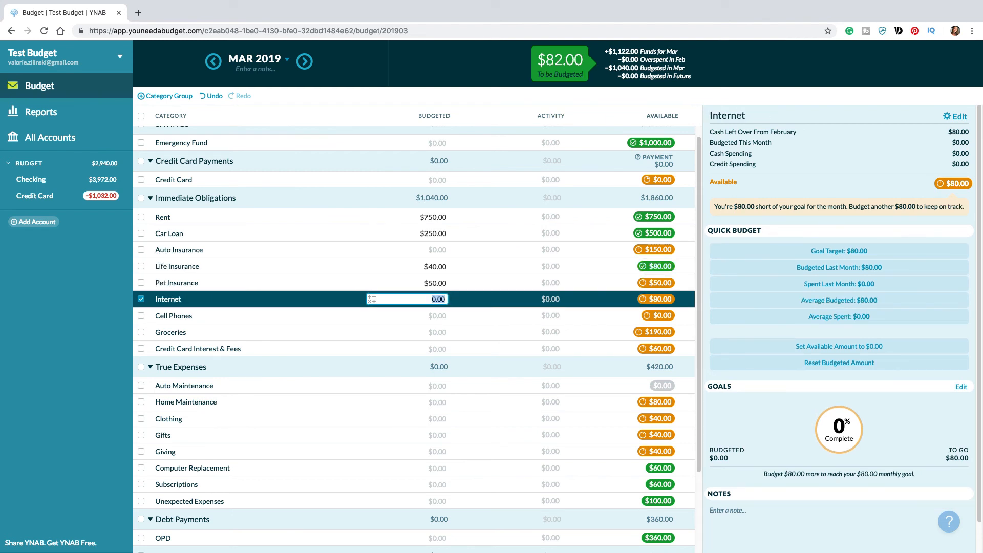
# Step: Budget $32 for Groceries in March and check how much the Immediate Obligations group is still underfunded
pyautogui.click(435, 332)
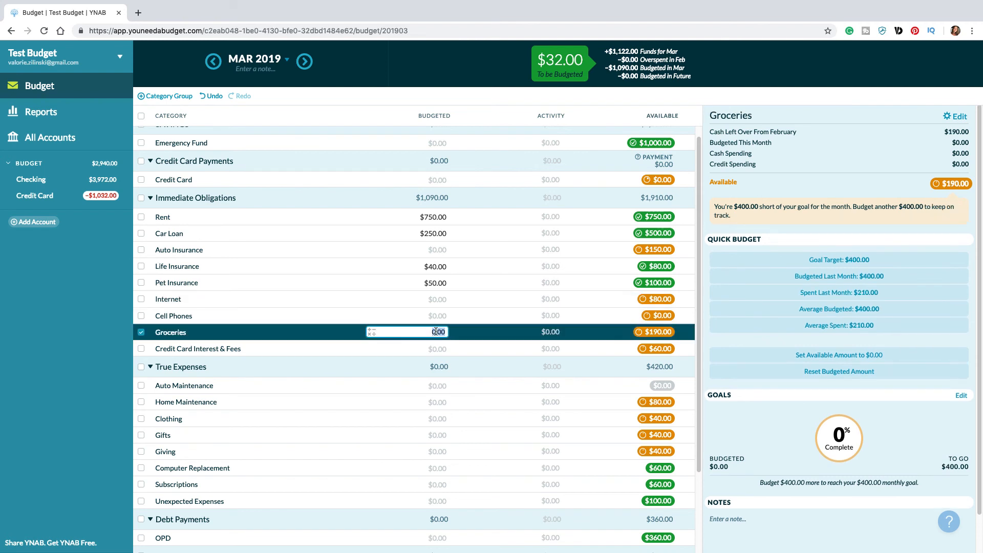
pyautogui.write('32')
pyautogui.click(436, 315)
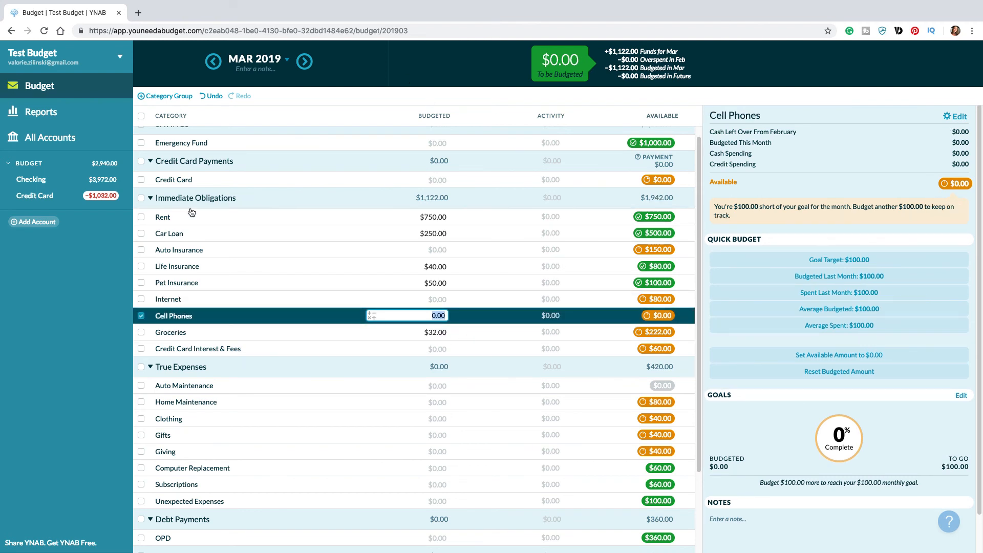
pyautogui.click(141, 198)
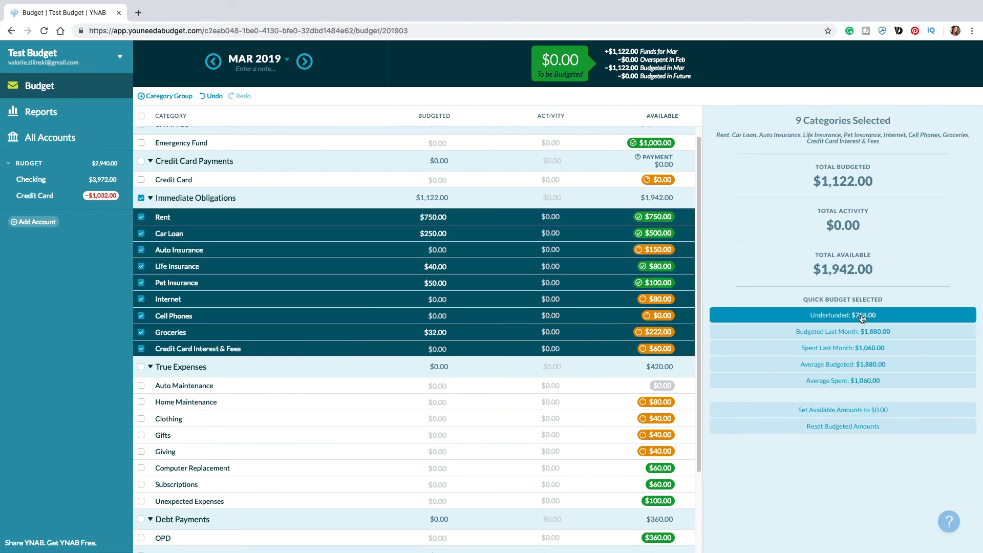
# Step: Set the March budgeted amounts for Rent, Car Loan, Life Insurance, Pet Insurance and Groceries back to 0
pyautogui.click(424, 217)
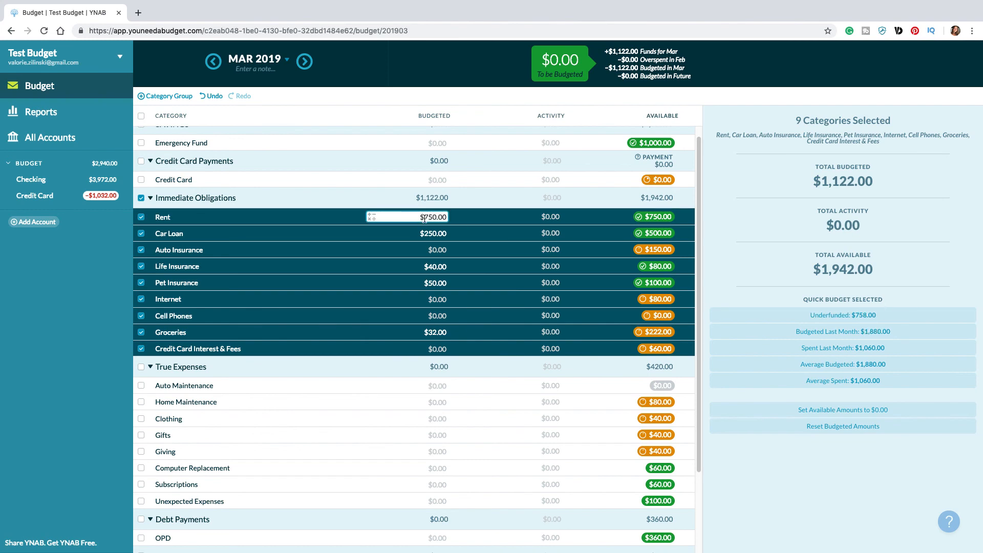
pyautogui.write('0')
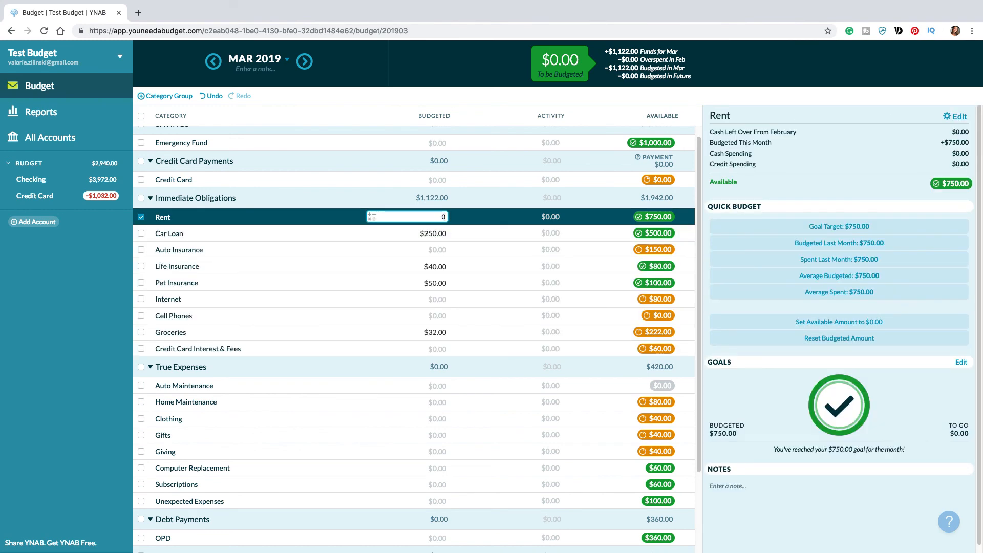
pyautogui.press('Tab')
pyautogui.write('0')
pyautogui.press('Tab')
pyautogui.press('Tab')
pyautogui.write('0')
pyautogui.press('Tab')
pyautogui.write('0')
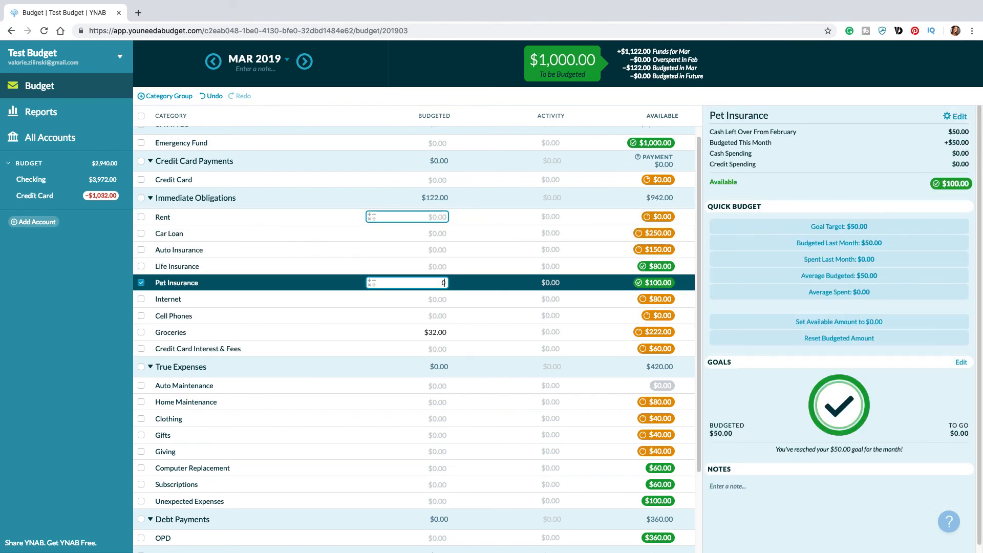
pyautogui.press('Tab')
pyautogui.press('Tab')
pyautogui.press('Tab')
pyautogui.write('0')
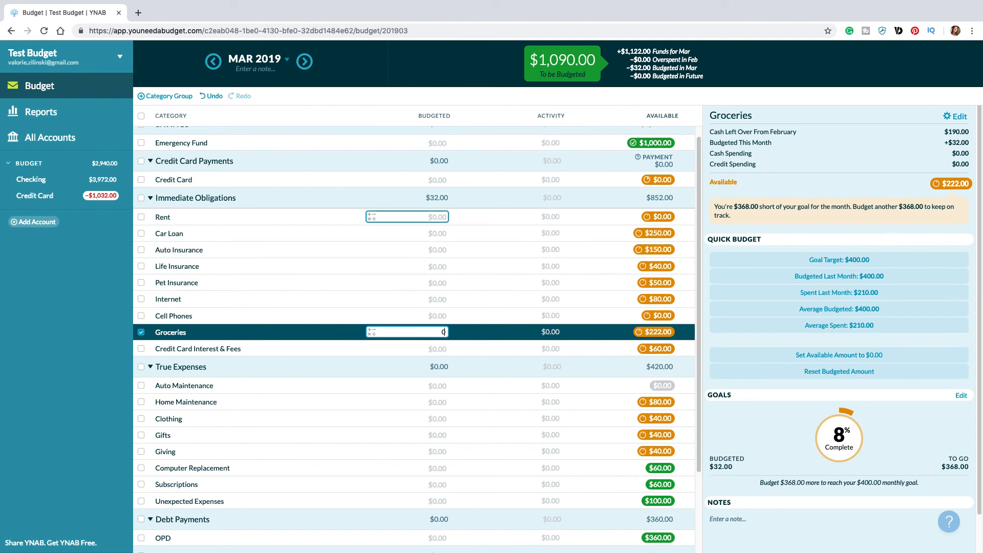
pyautogui.click(141, 197)
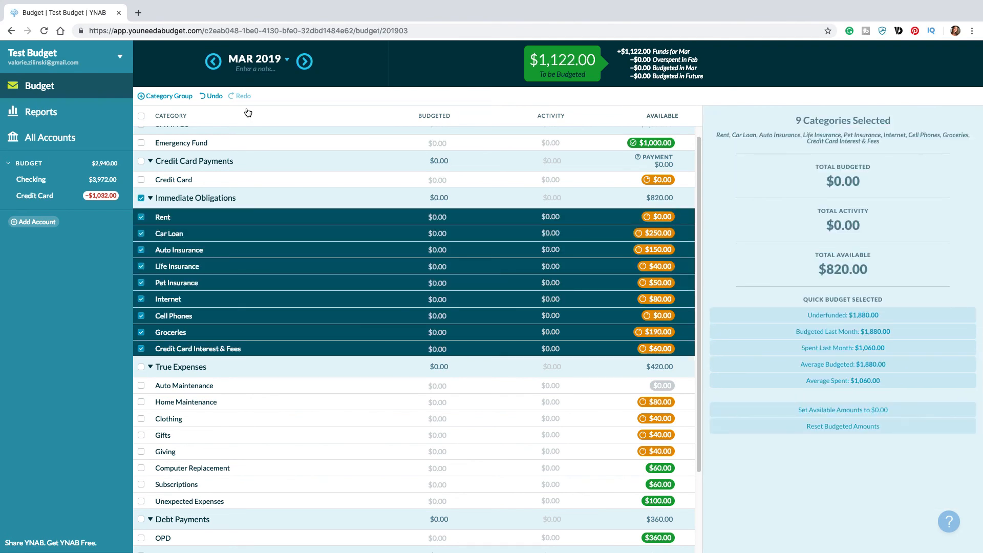
pyautogui.click(141, 198)
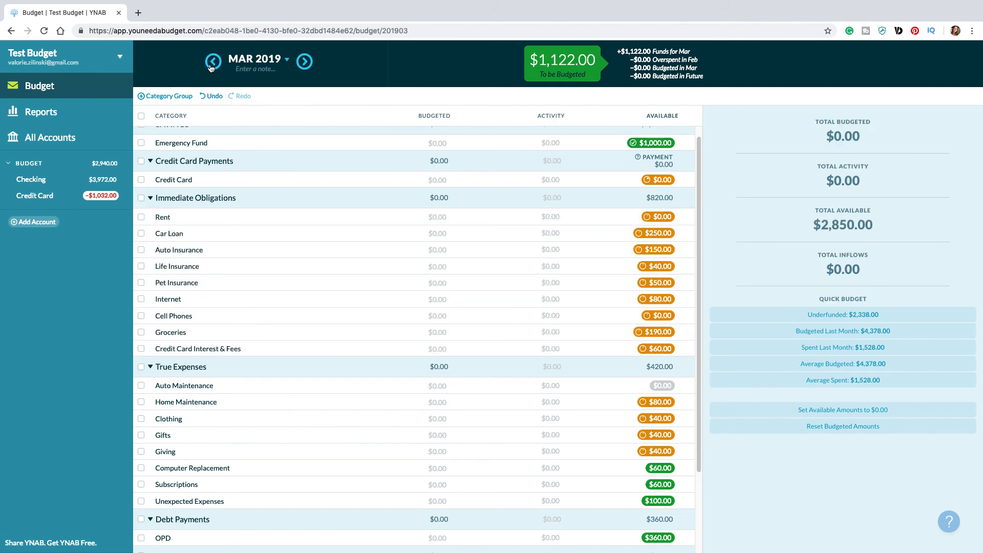
# Step: In February 2019, create a Target Category Balance by Date goal of 3400 by November 2019 for the Vacation category
pyautogui.click(213, 62)
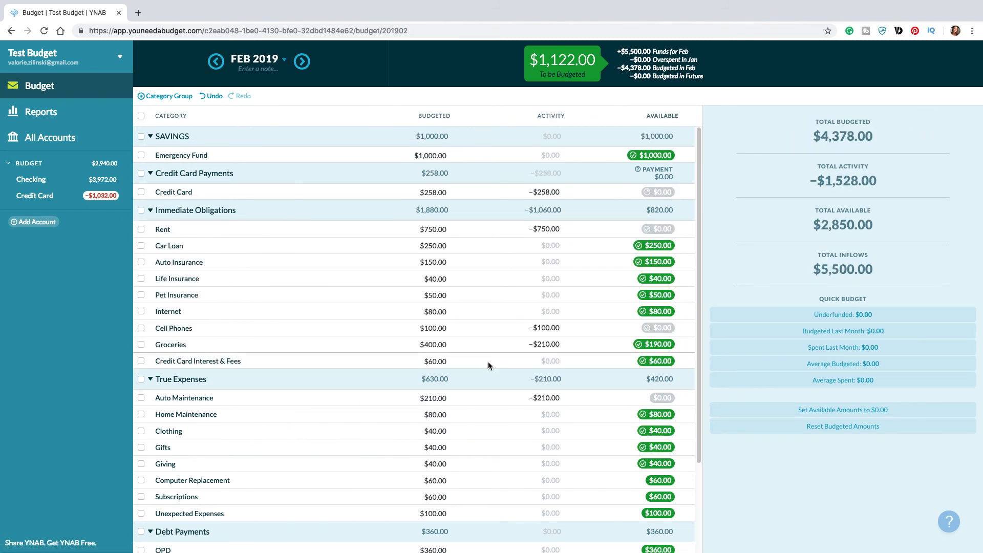
pyautogui.scroll(-3, 488, 365)
pyautogui.scroll(-1, 488, 365)
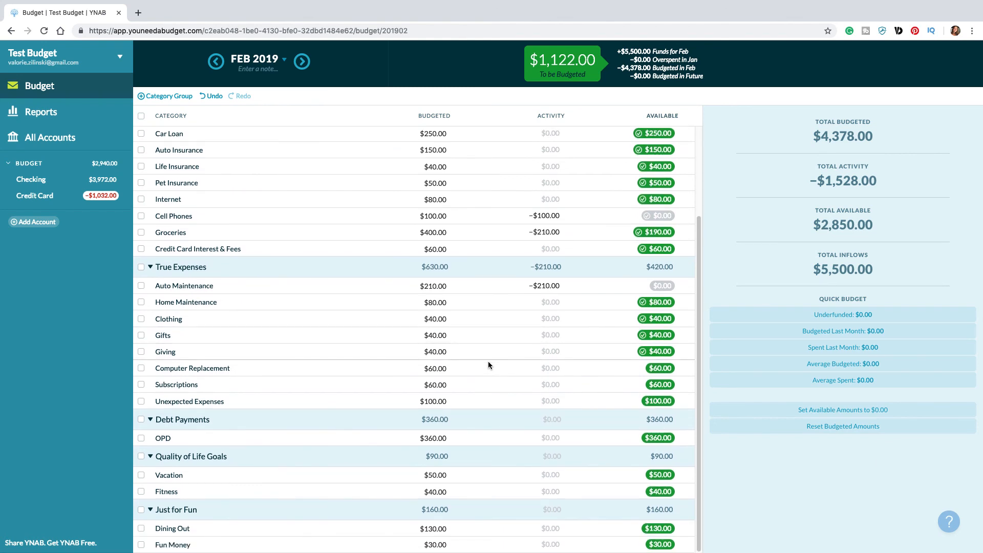
pyautogui.click(176, 480)
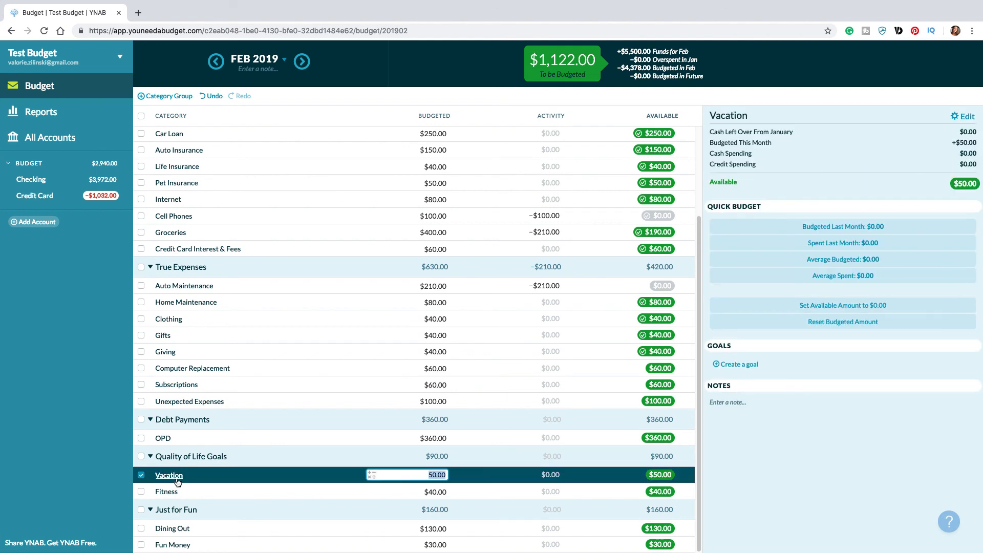
pyautogui.click(749, 364)
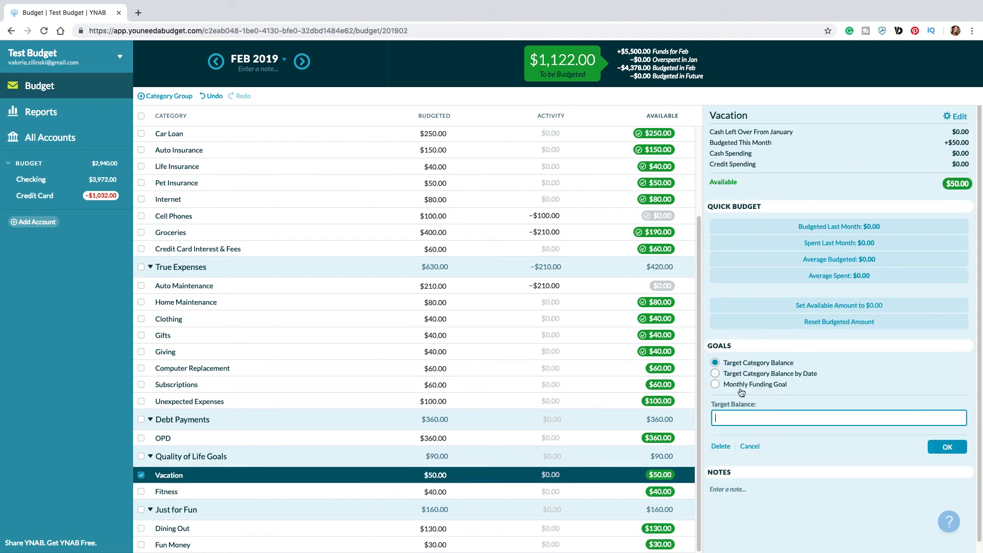
pyautogui.click(742, 374)
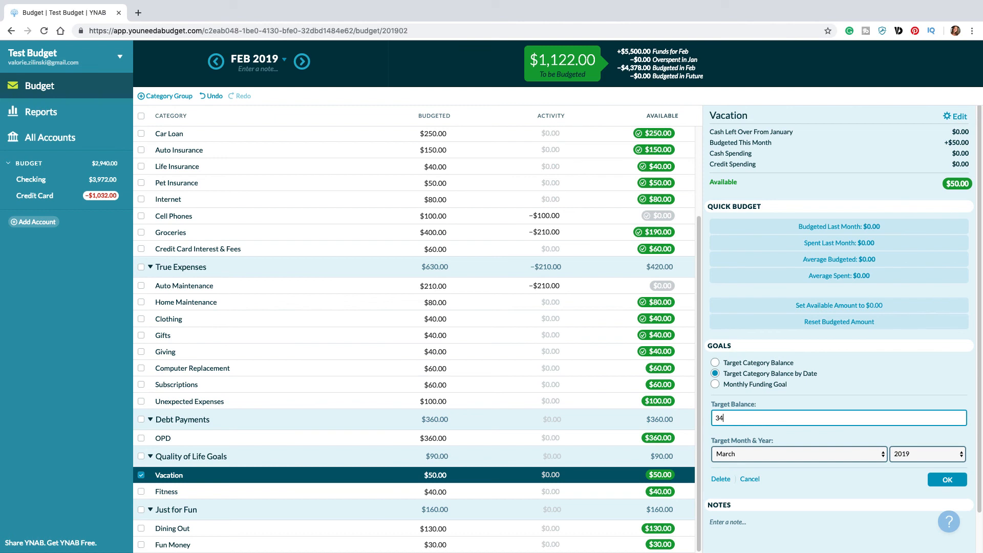
pyautogui.click(802, 454)
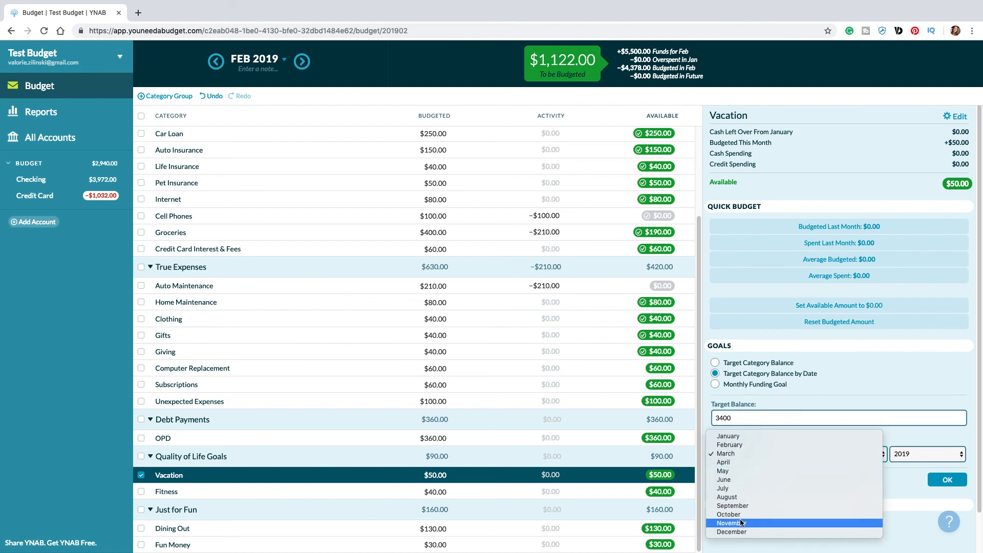
pyautogui.press('Return')
pyautogui.click(947, 479)
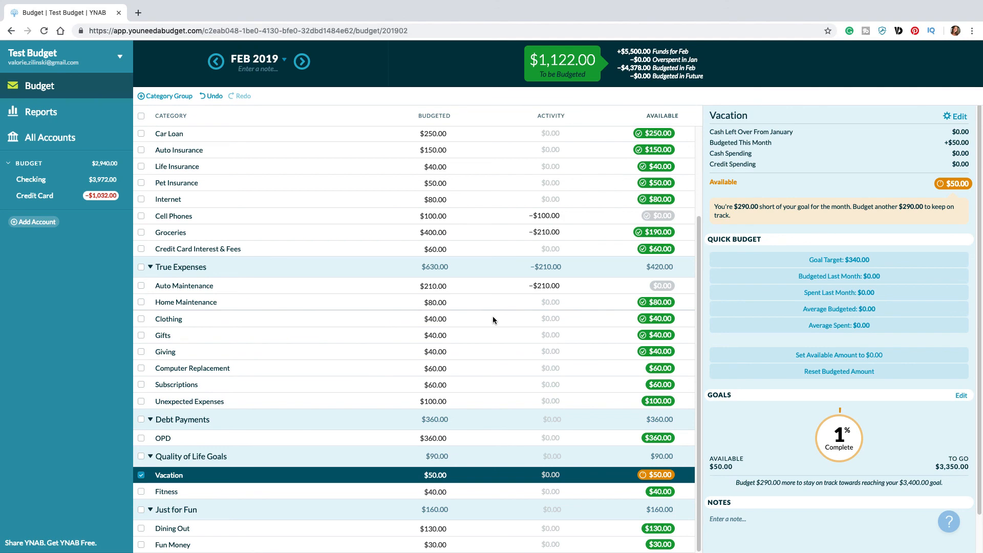
# Step: Add an unlinked account of type Cash with the nickname Cash and a current balance of 0
pyautogui.click(36, 223)
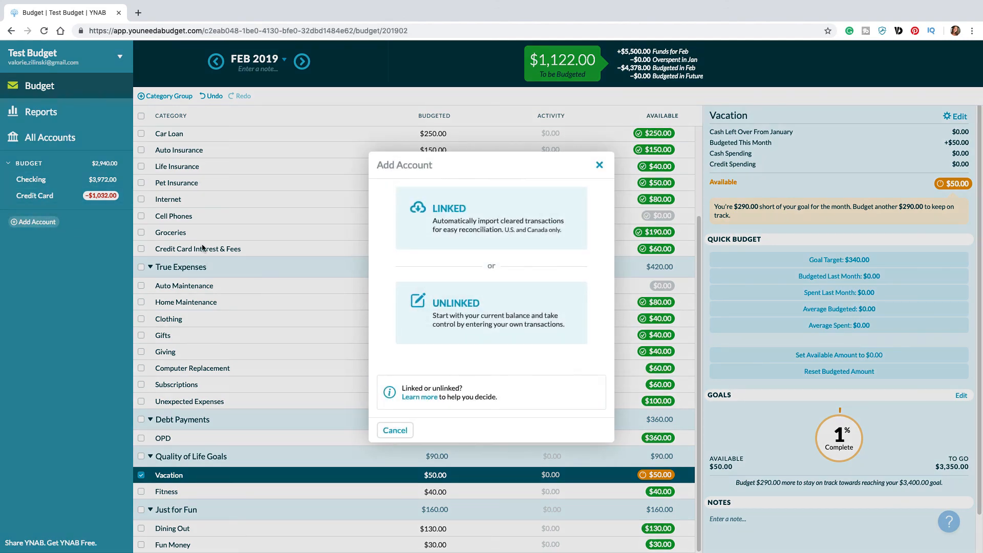
pyautogui.click(481, 307)
pyautogui.click(424, 234)
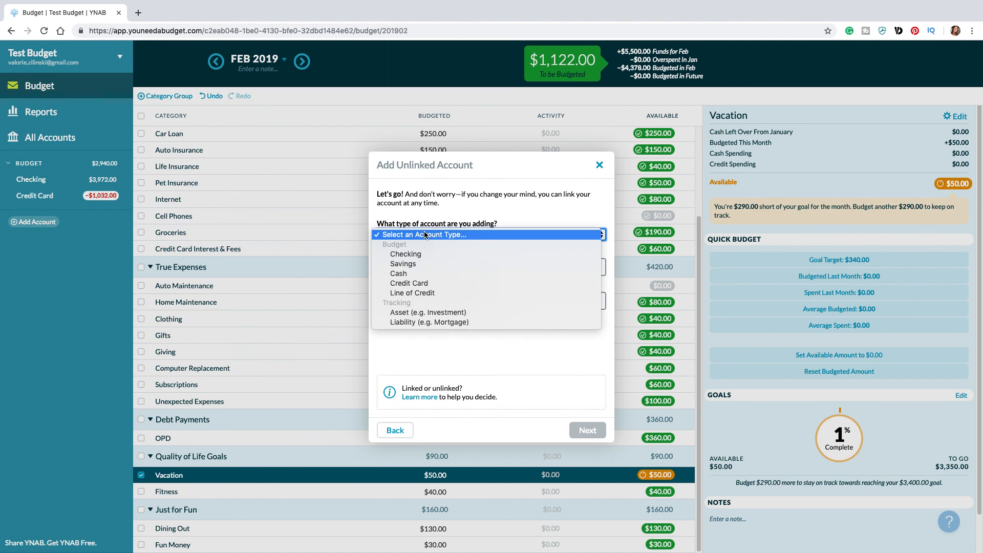
pyautogui.click(425, 273)
pyautogui.click(413, 267)
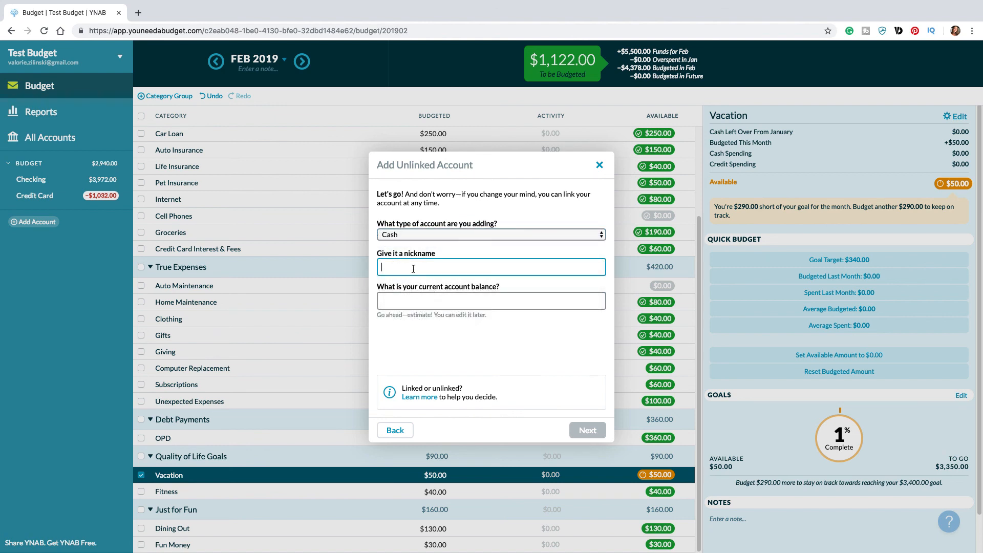
pyautogui.write('Cash')
pyautogui.press('Tab')
pyautogui.write('0')
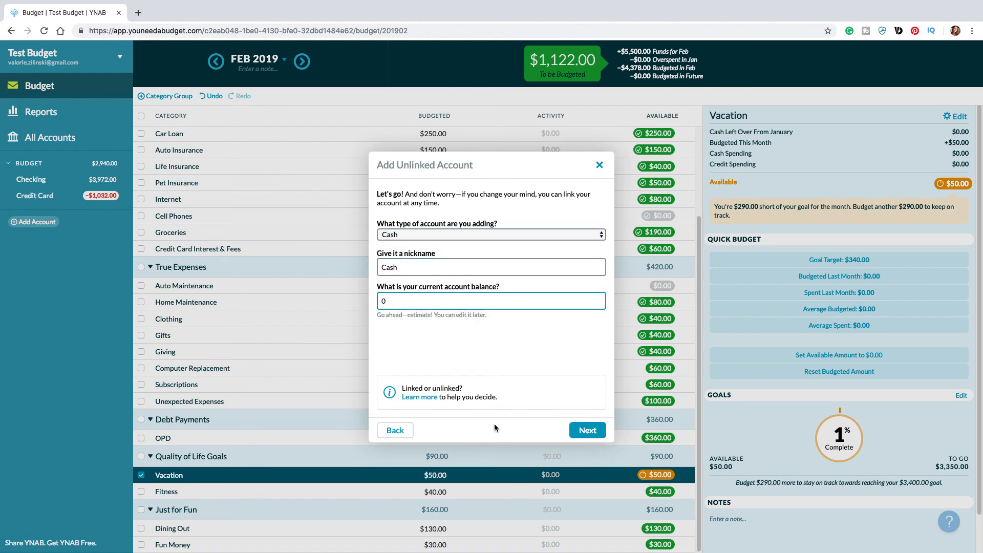
pyautogui.click(578, 433)
pyautogui.click(594, 429)
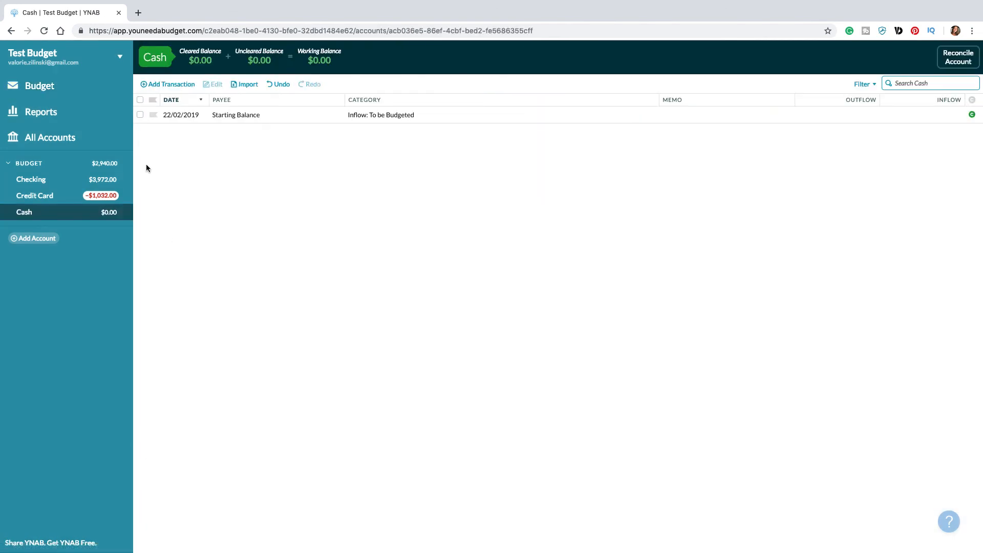
# Step: Select Groceries and the True Expenses and Just for Fun groups in the February budget to review their combined totals
pyautogui.click(52, 85)
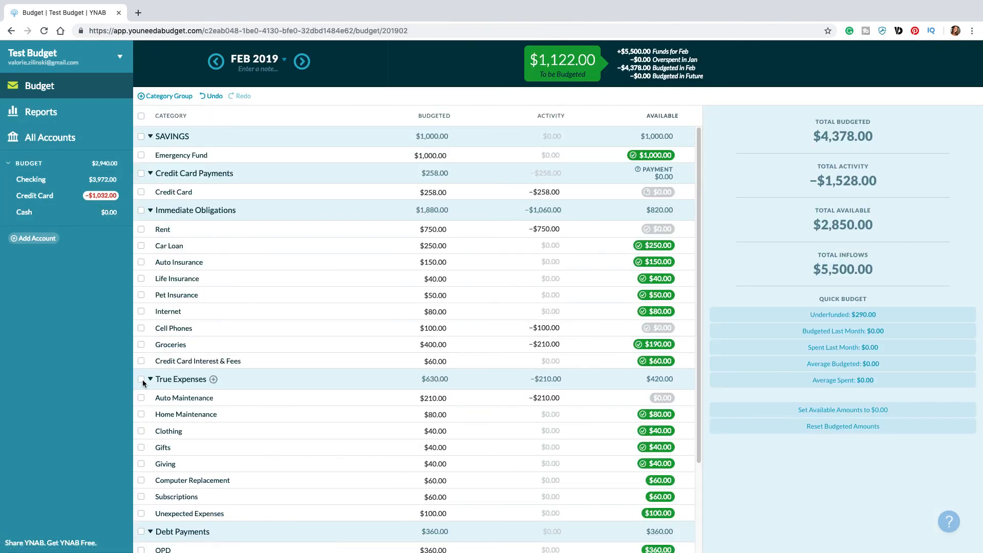
pyautogui.click(142, 379)
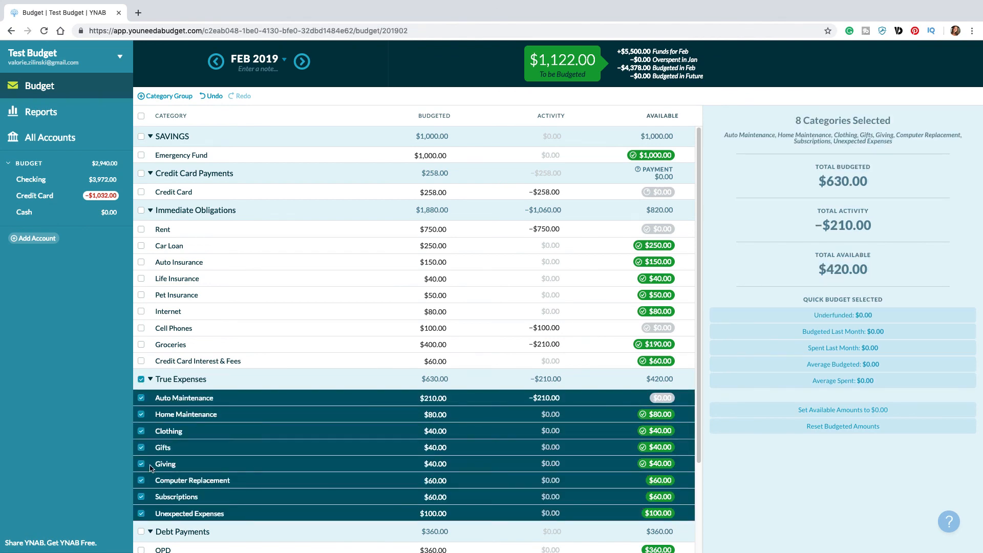
pyautogui.click(141, 344)
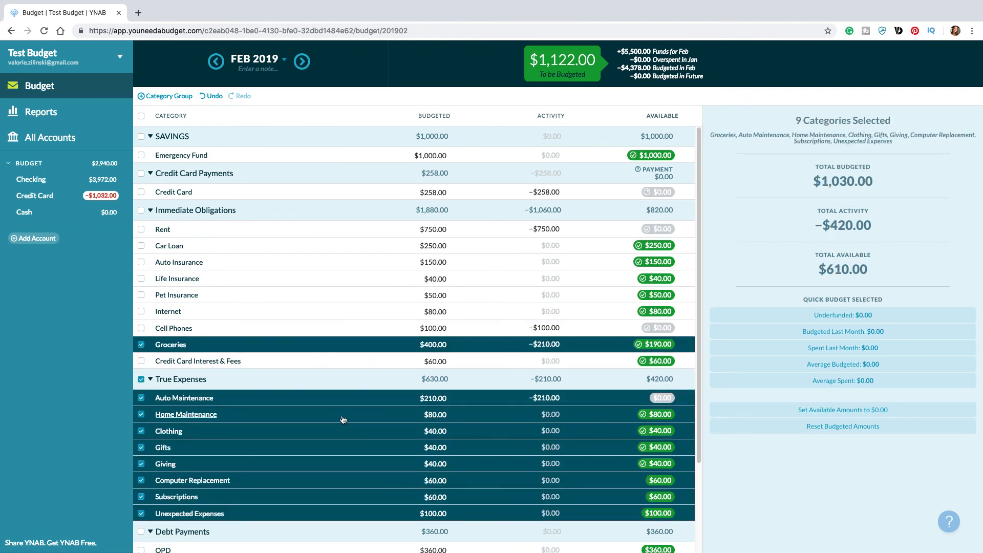
pyautogui.scroll(-2, 343, 415)
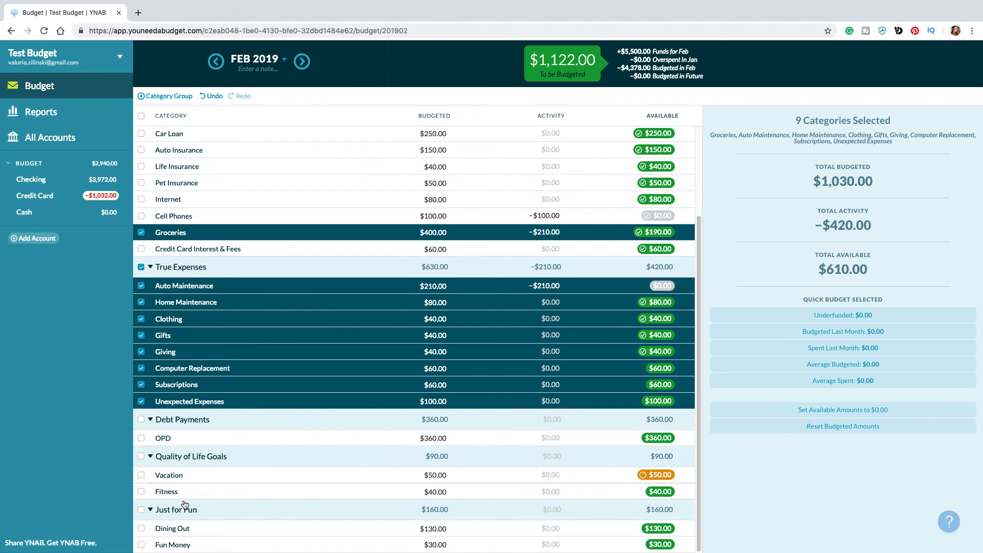
pyautogui.click(141, 510)
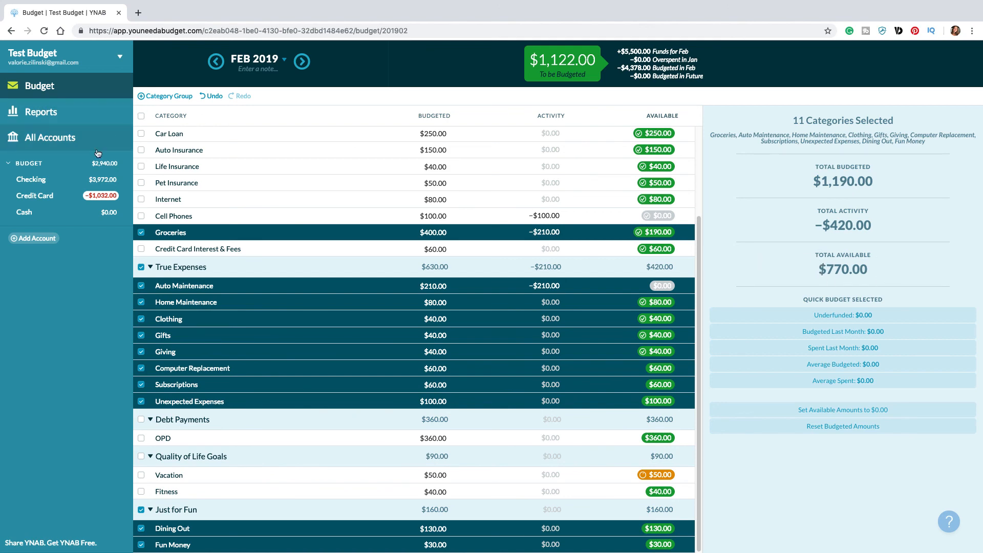
# Step: Record a 770 transfer from the Checking account to the Cash account
pyautogui.click(31, 179)
pyautogui.click(169, 84)
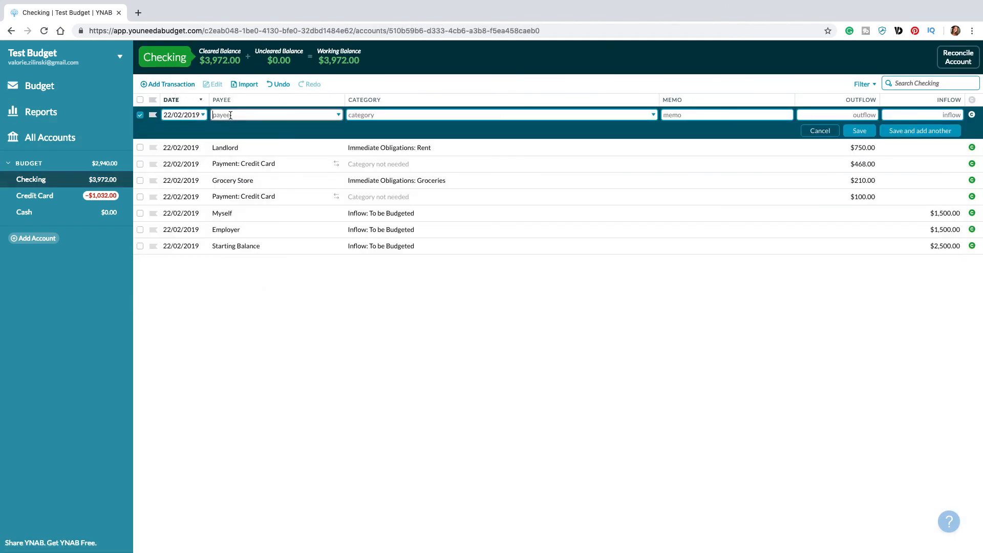
pyautogui.click(228, 115)
pyautogui.click(249, 176)
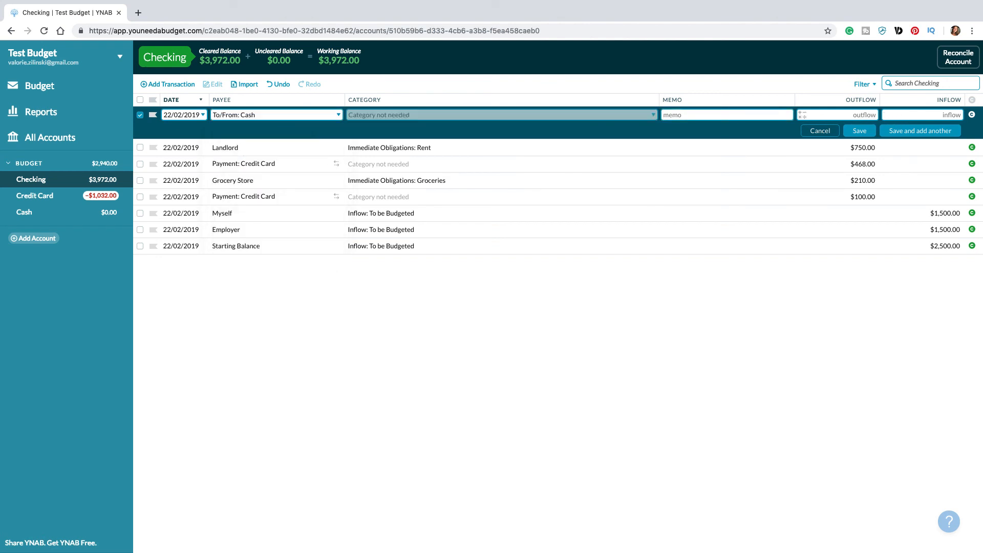
pyautogui.write('770')
pyautogui.click(848, 133)
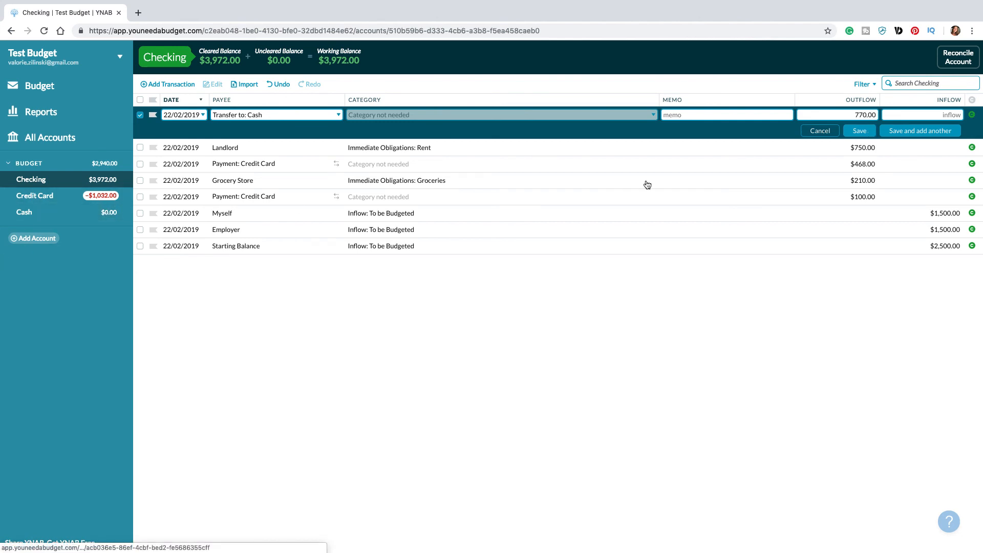
pyautogui.click(858, 131)
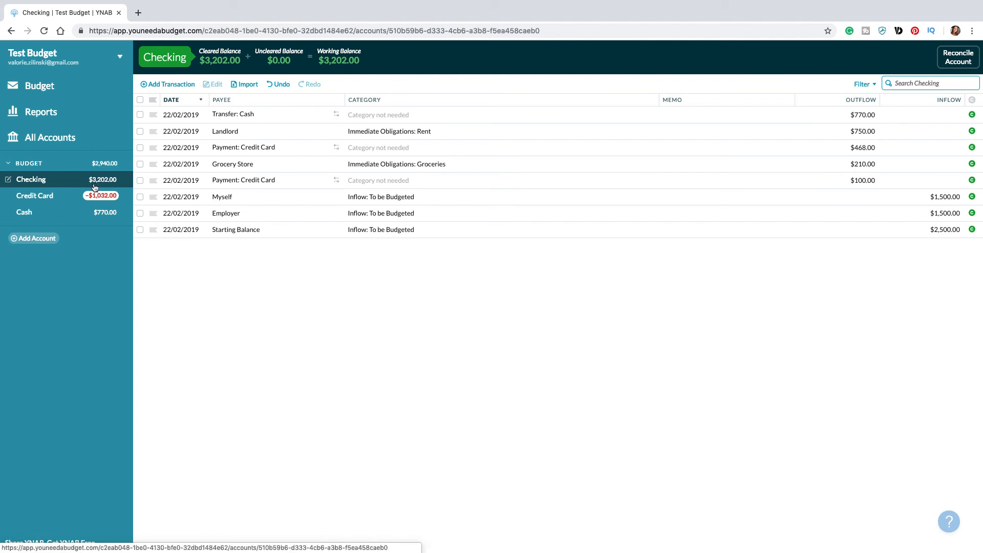
# Step: In the March 2019 budget, set the budgeted amounts to 750 for Rent and 250 for Car Loan
pyautogui.click(43, 87)
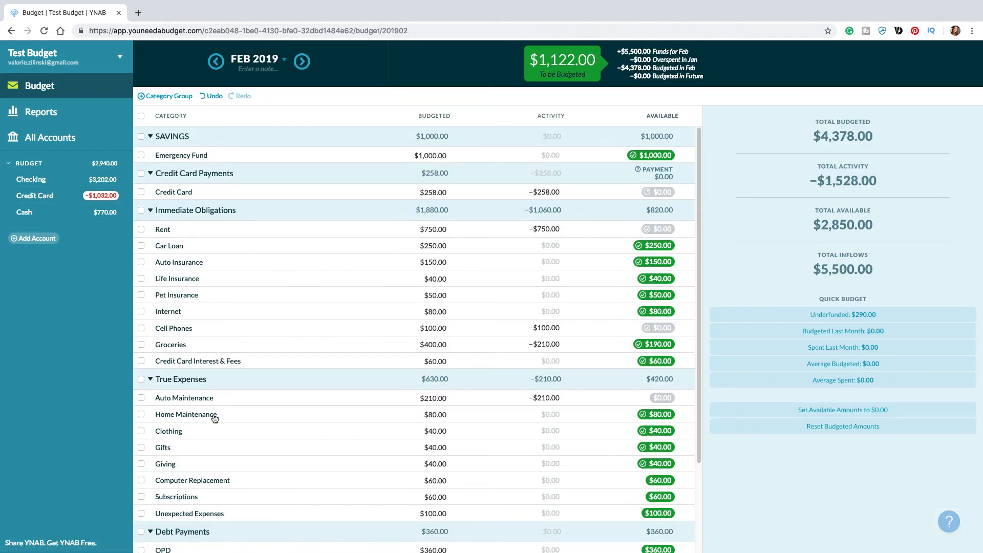
pyautogui.scroll(-2, 512, 450)
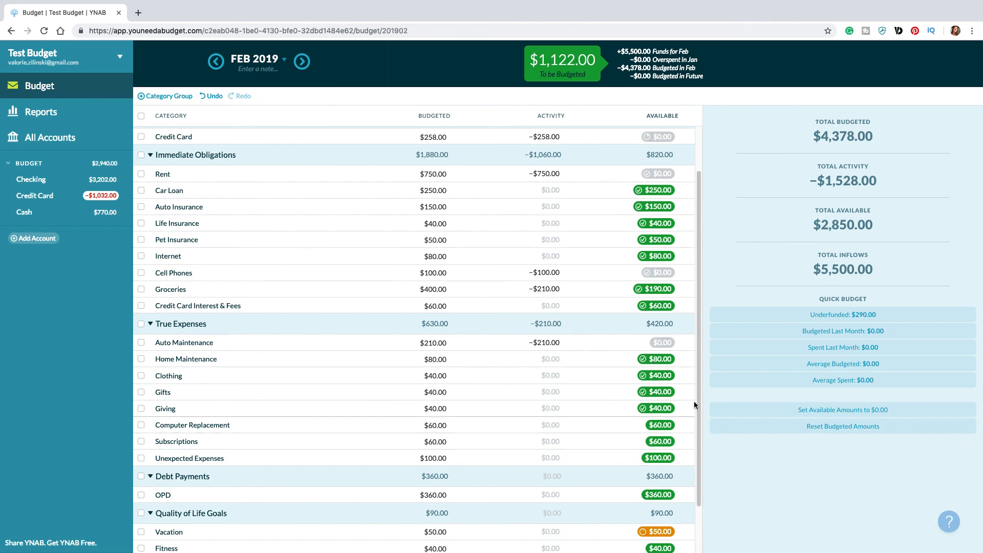
pyautogui.scroll(-2, 612, 377)
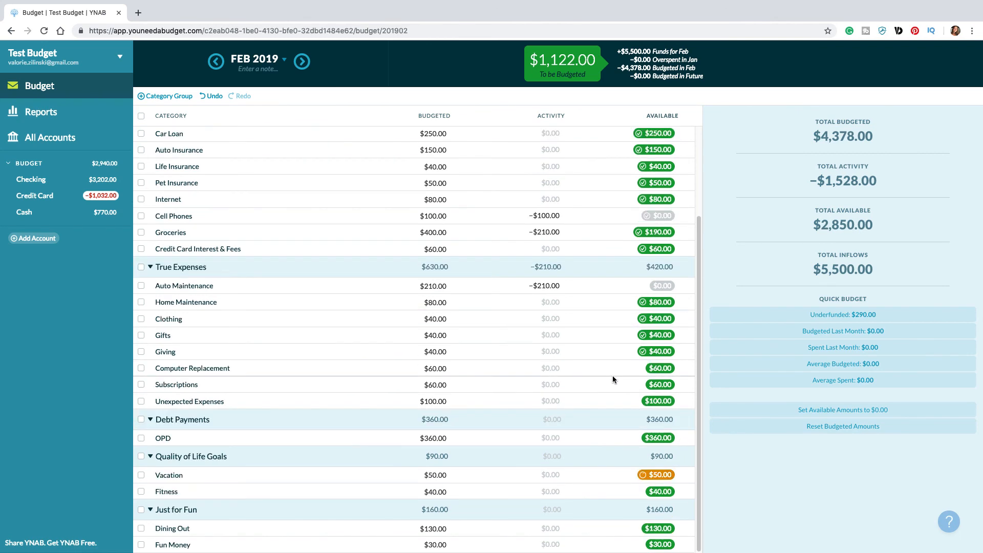
pyautogui.scroll(4, 612, 376)
pyautogui.scroll(-4, 612, 376)
pyautogui.click(301, 62)
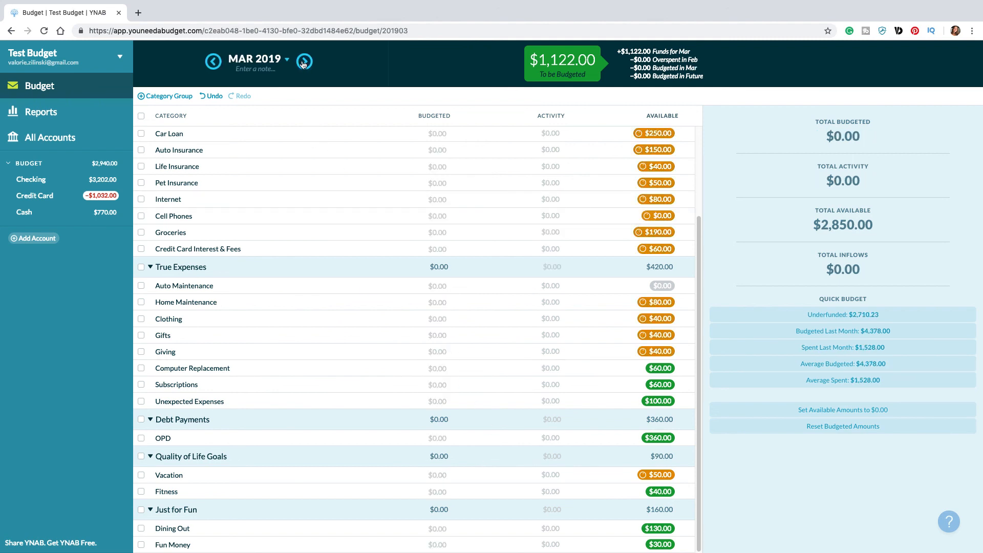
pyautogui.scroll(3, 218, 275)
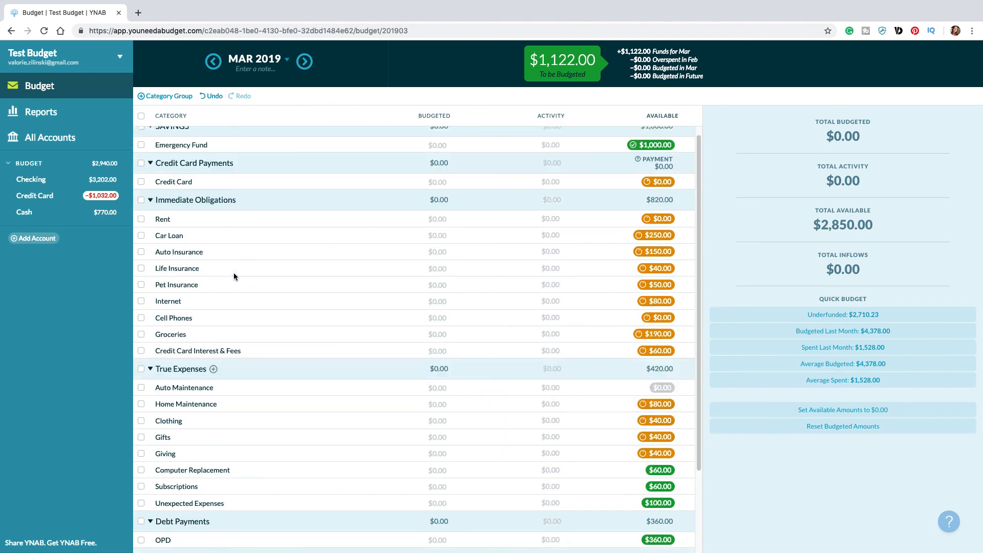
pyautogui.click(438, 229)
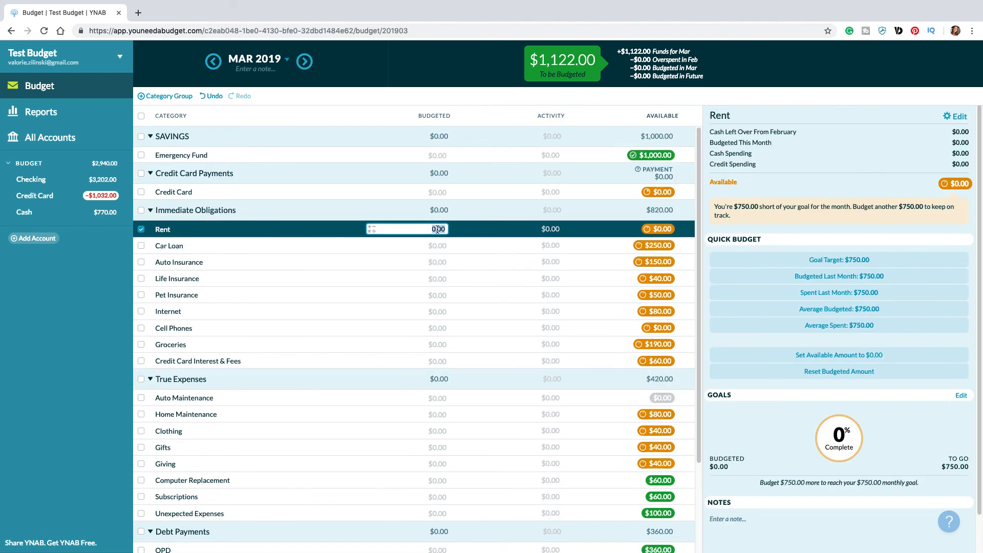
pyautogui.write('750')
pyautogui.press('Return')
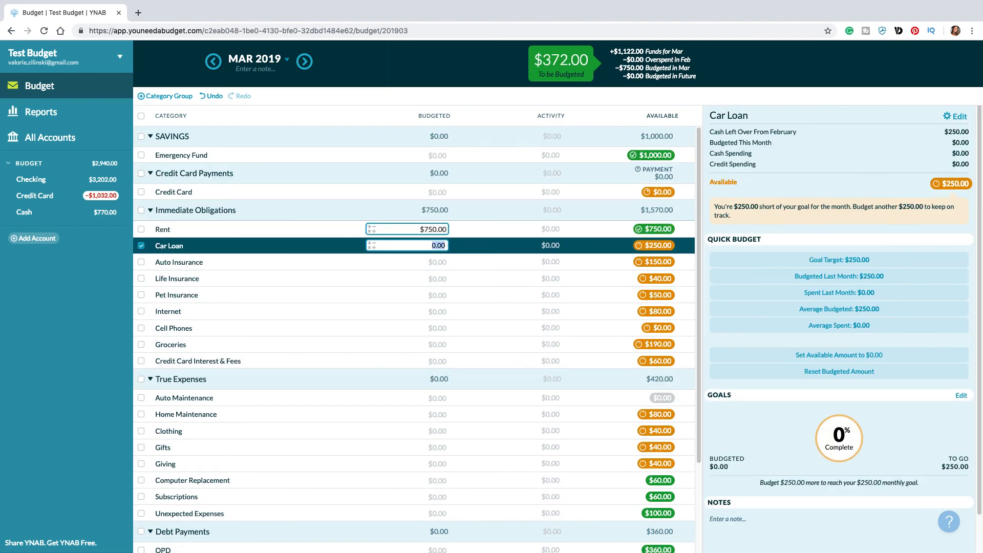
pyautogui.write('250')
pyautogui.press('Return')
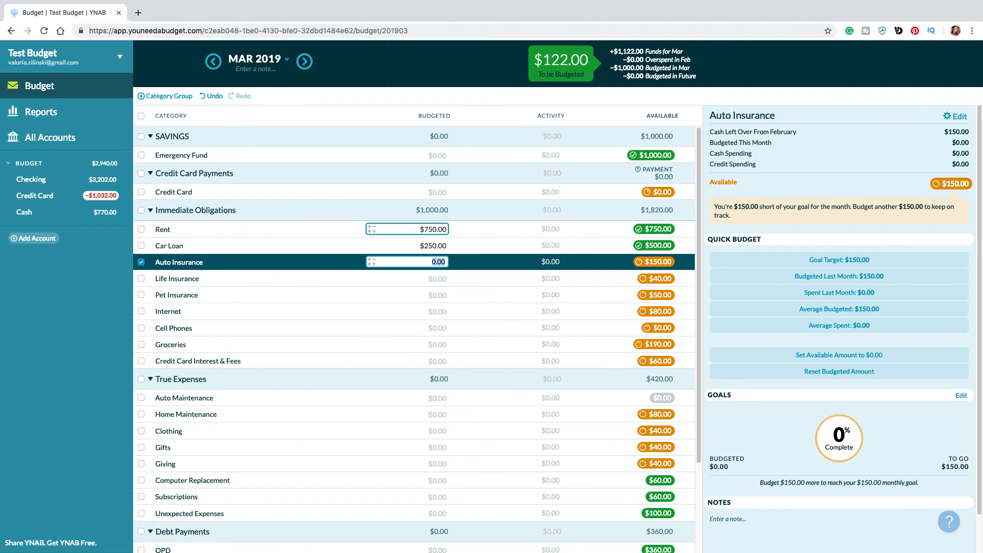
# Step: Budget 40 for Life Insurance, 50 for Pet Insurance and 32 for Groceries in March, and return to the February 2019 budget
pyautogui.press('Return')
pyautogui.write('40')
pyautogui.press('Return')
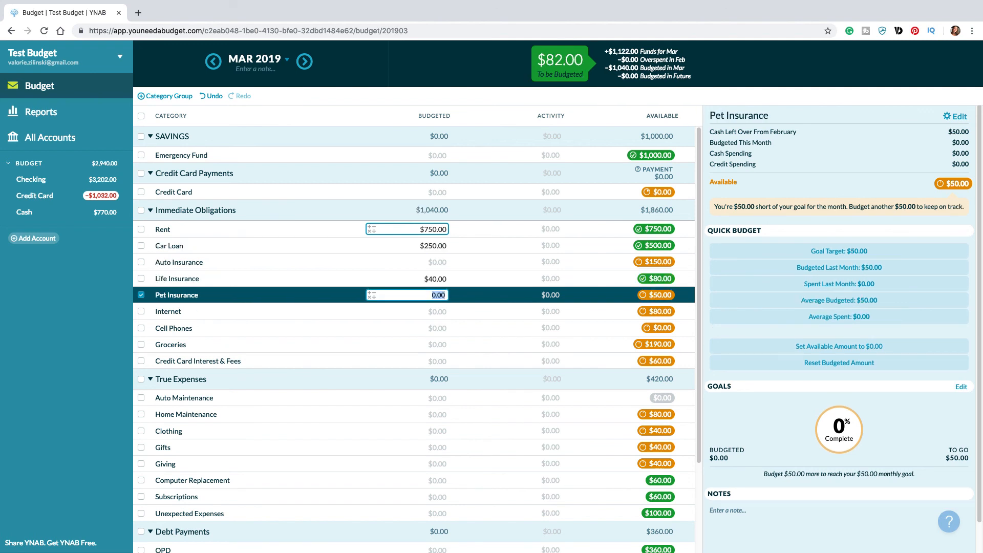
pyautogui.write('50')
pyautogui.press('Return')
pyautogui.press('Return')
pyautogui.press('Return')
pyautogui.write('32')
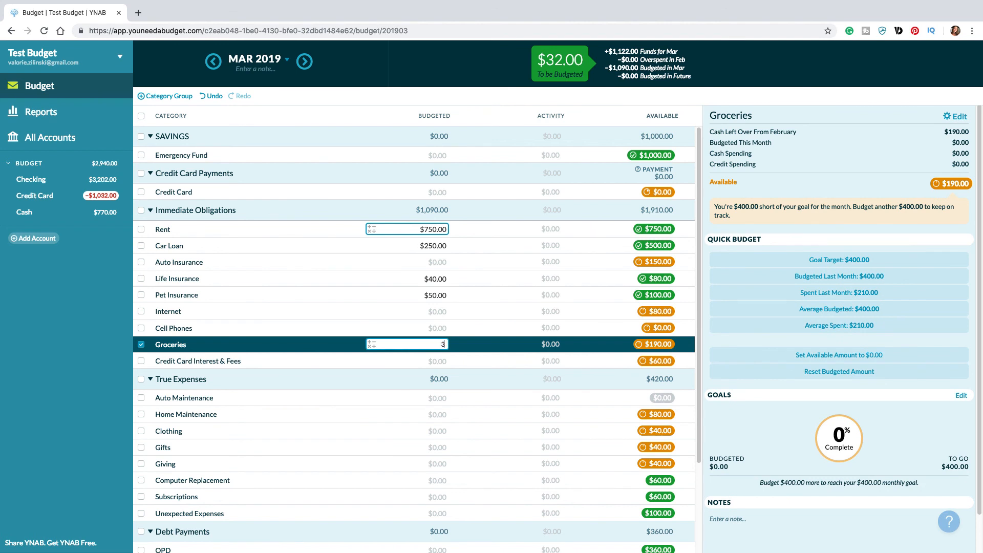
pyautogui.press('Return')
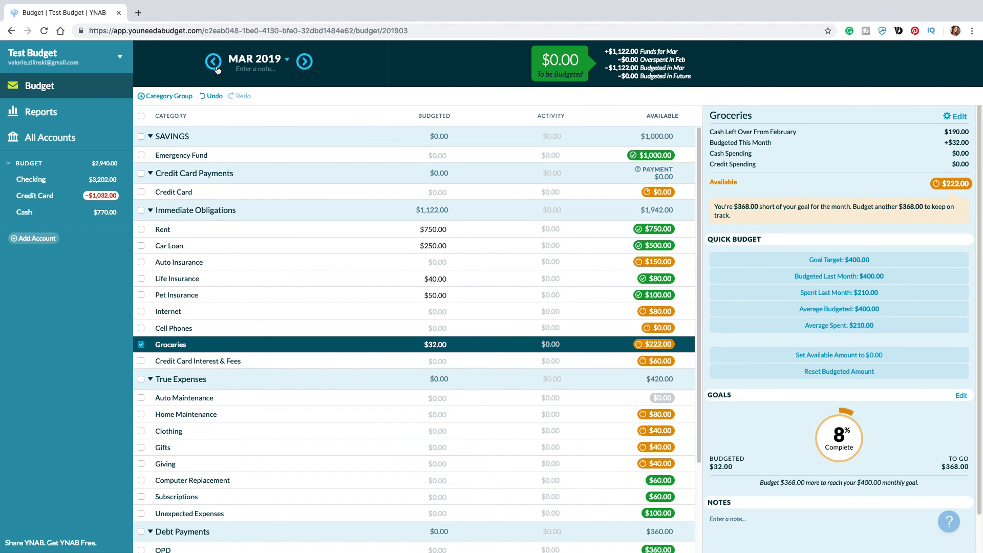
pyautogui.click(218, 66)
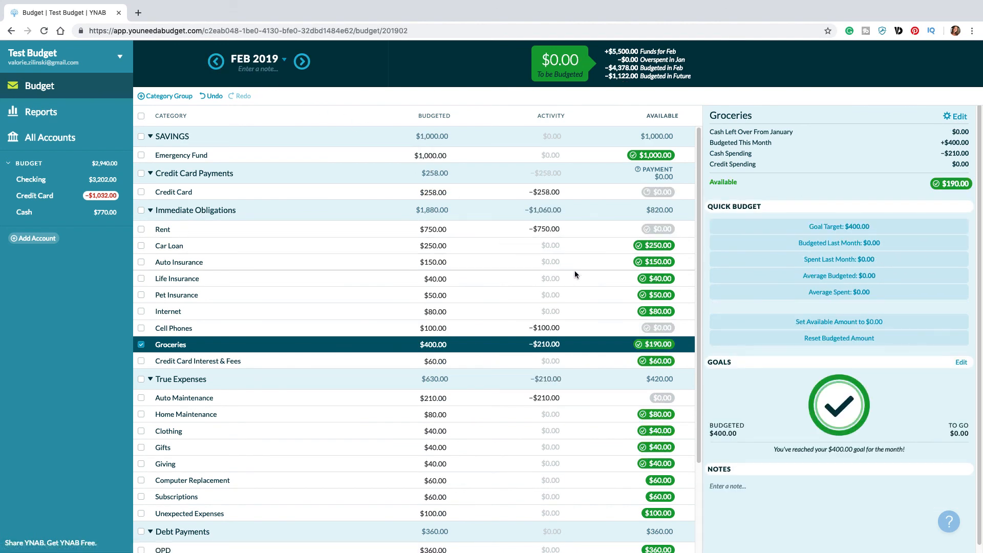